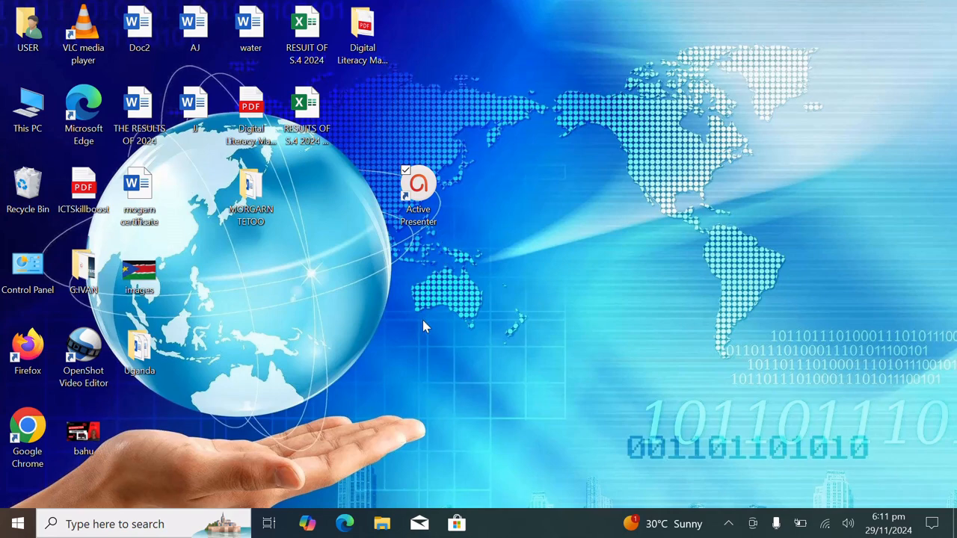
# Find Word through the Windows search and open it.
pyautogui.click(160, 524)
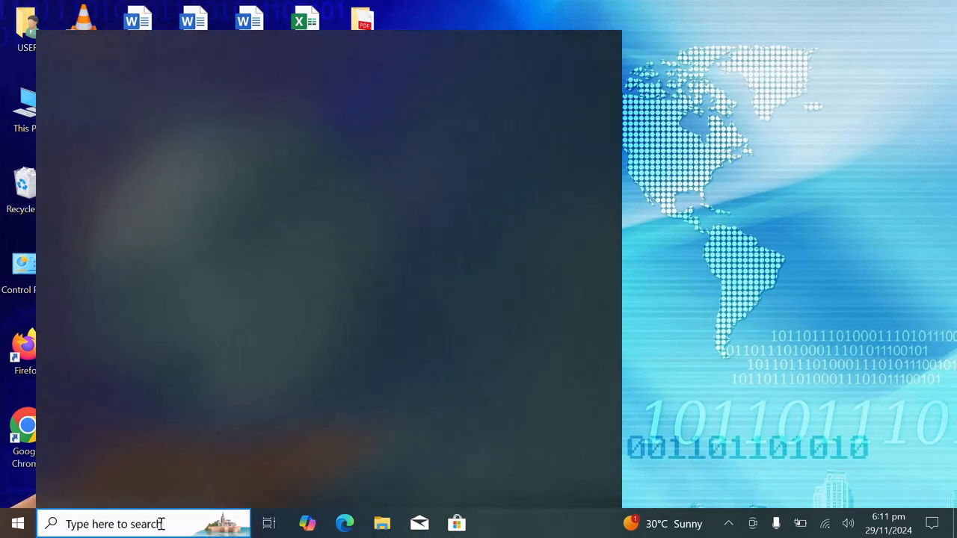
pyautogui.write('wo')
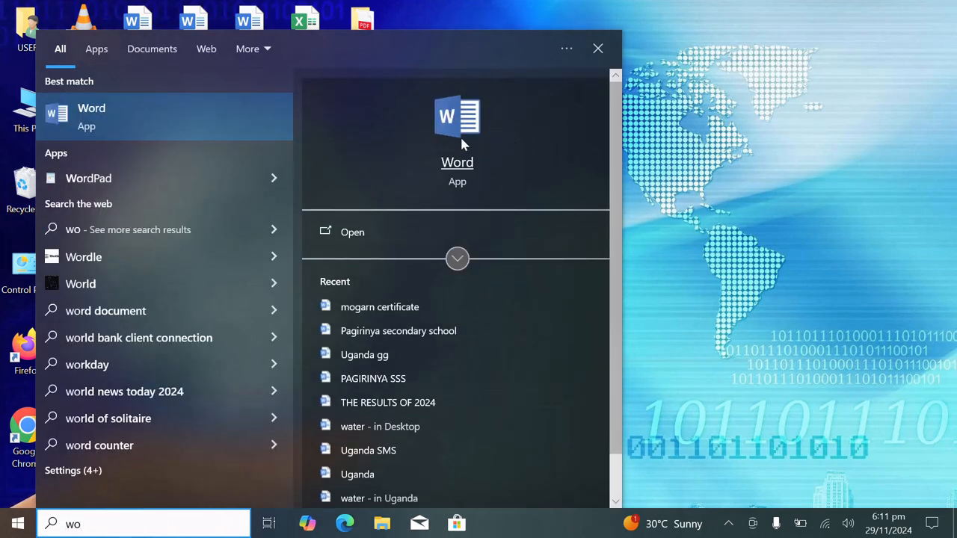
pyautogui.click(370, 232)
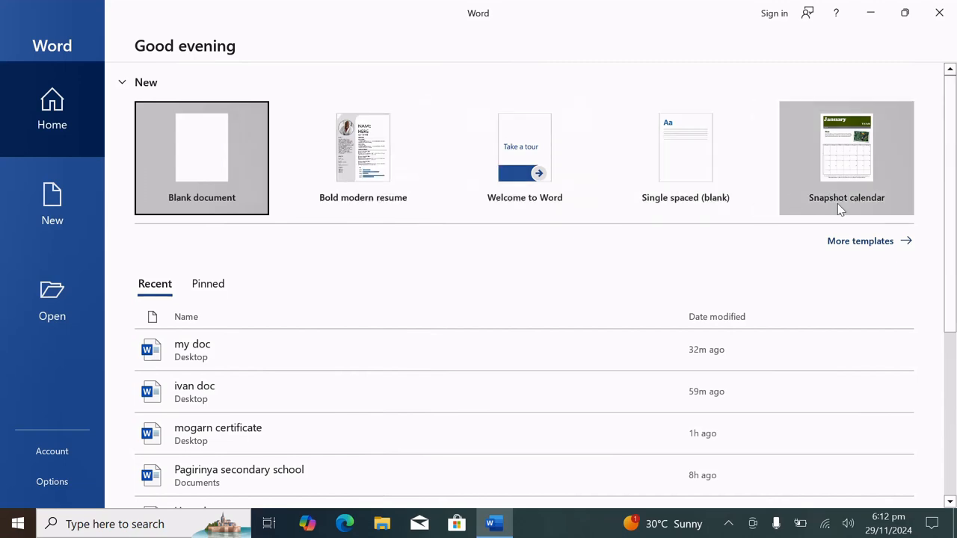
# Look through the document templates offered, such as resumes, cover letters, brochures, calendars, reports and certificates.
pyautogui.click(859, 242)
pyautogui.scroll(-2, 611, 329)
pyautogui.scroll(-4, 612, 344)
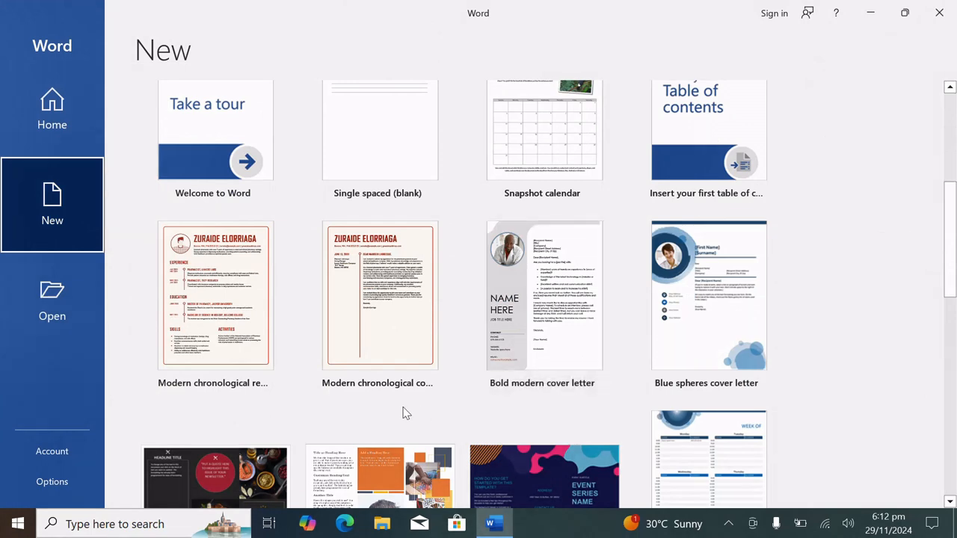
pyautogui.scroll(-3, 408, 403)
pyautogui.scroll(-3, 539, 383)
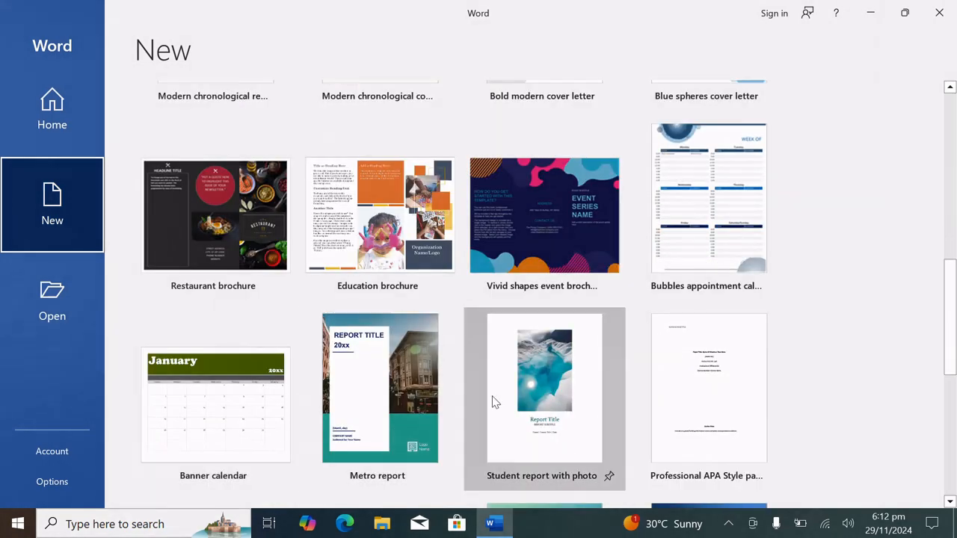
pyautogui.scroll(-3, 478, 400)
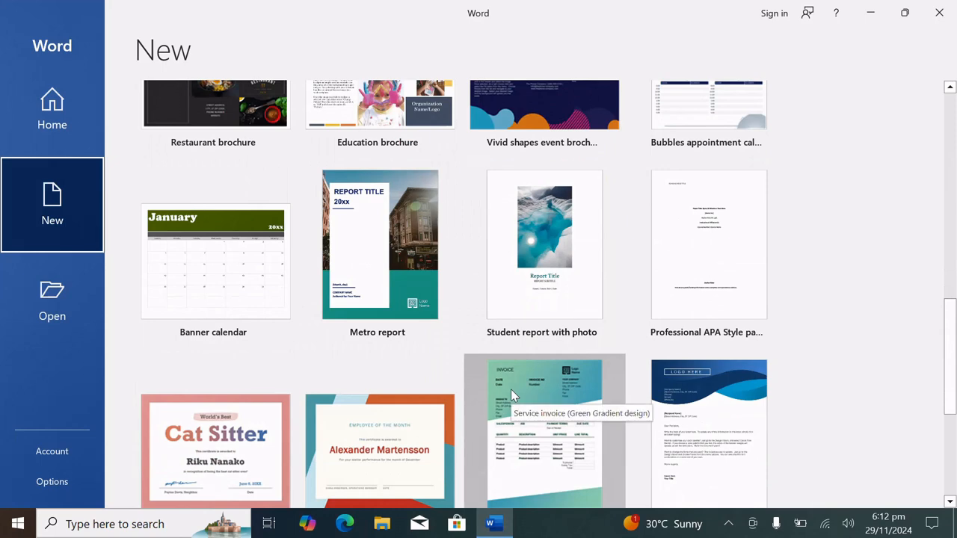
# Create a new blank document from the template gallery.
pyautogui.scroll(4, 604, 295)
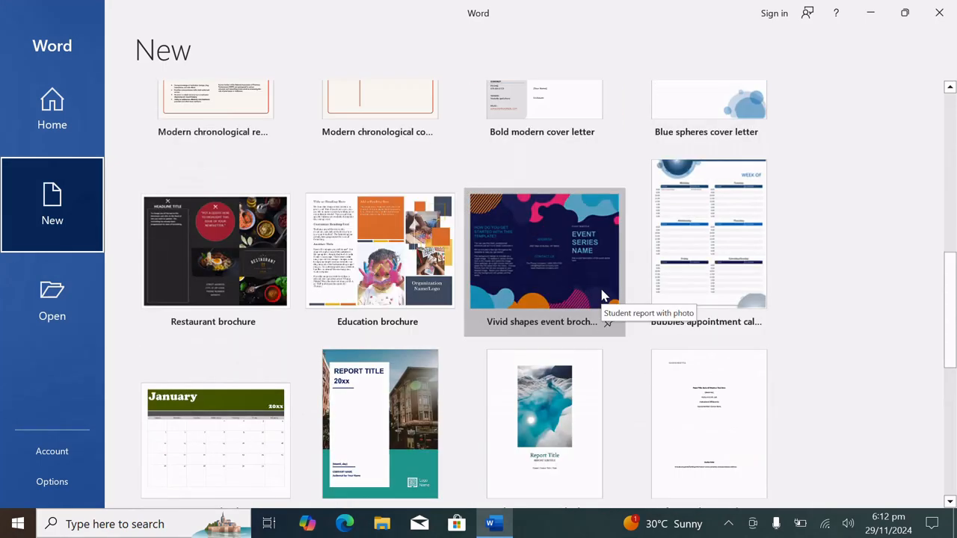
pyautogui.scroll(10, 604, 295)
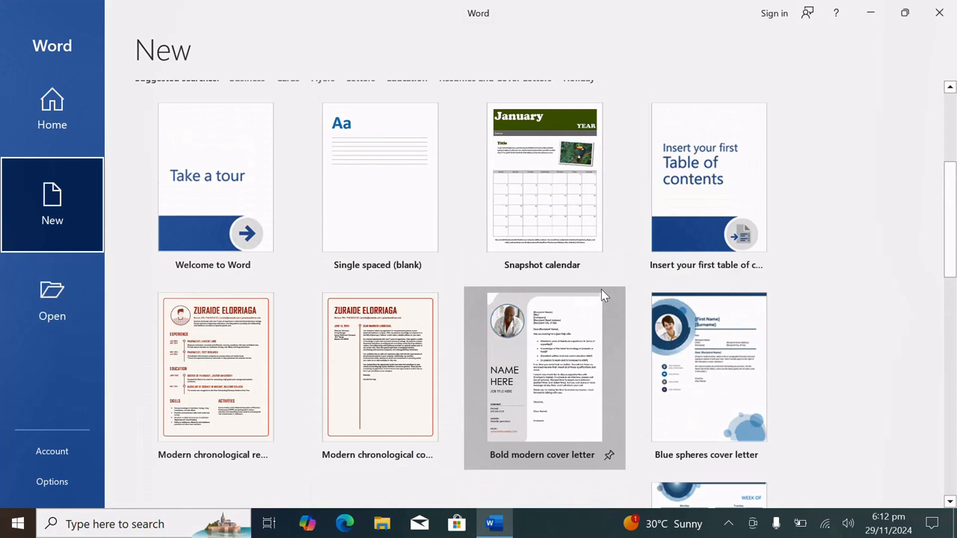
pyautogui.scroll(2, 601, 289)
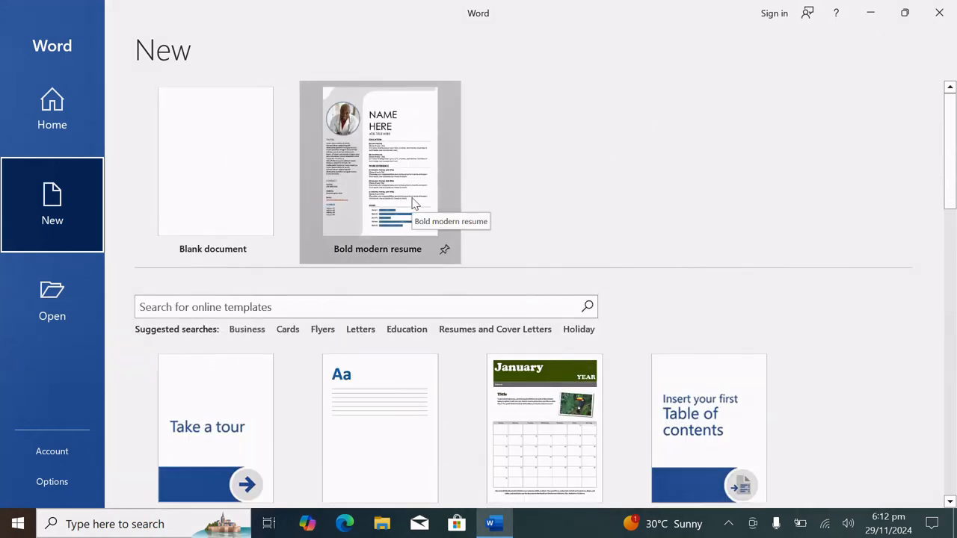
pyautogui.click(222, 202)
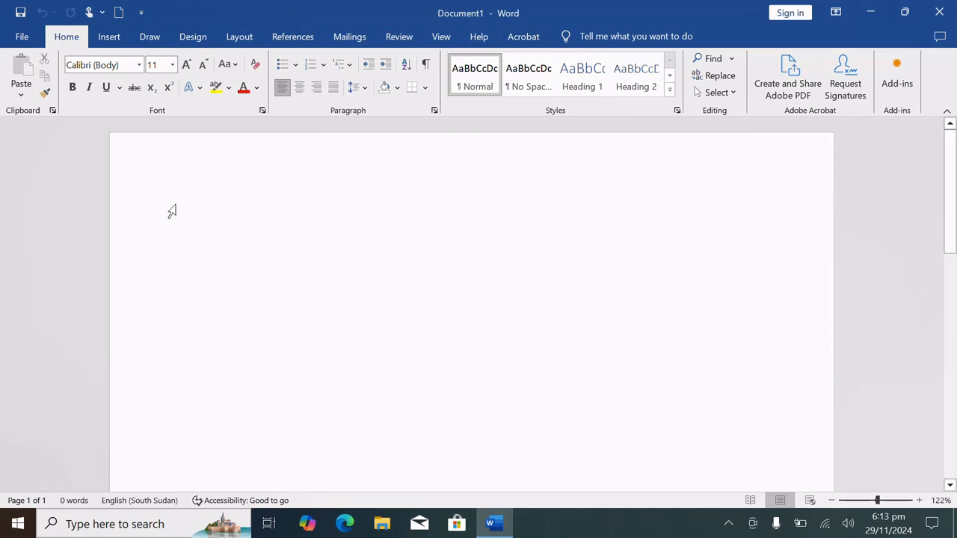
# Examine the groups of commands available for basic formatting, inserting objects, drawing, design and page layout.
pyautogui.click(109, 36)
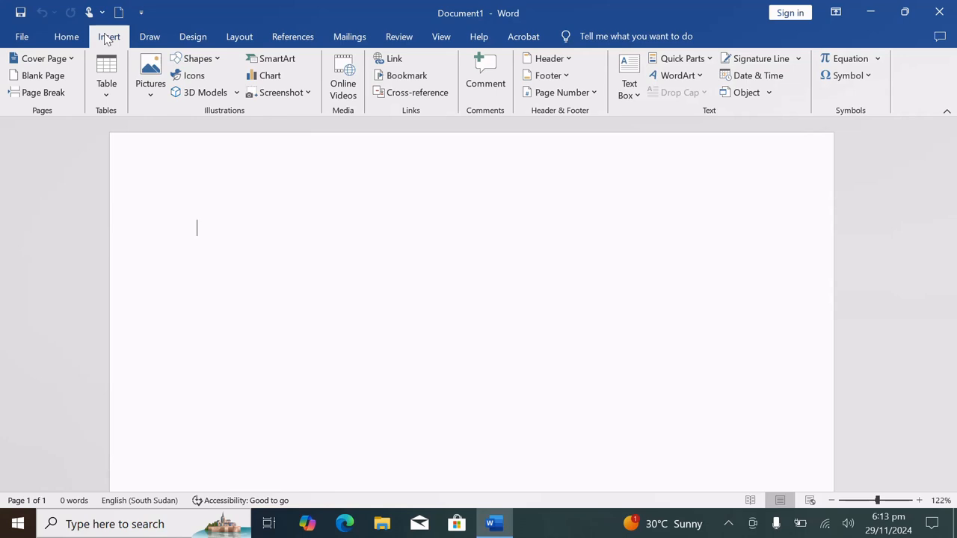
pyautogui.click(67, 39)
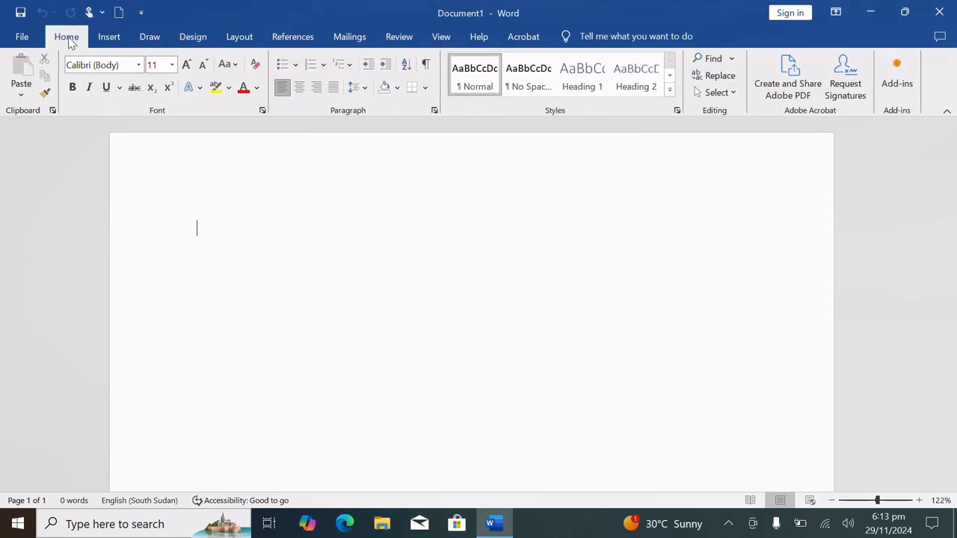
pyautogui.click(105, 38)
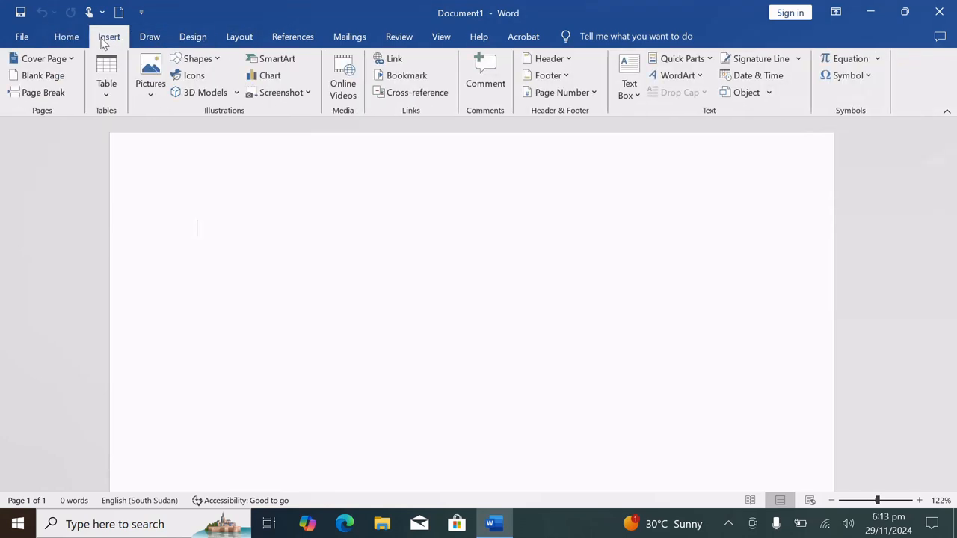
pyautogui.click(147, 37)
pyautogui.click(187, 37)
pyautogui.click(241, 37)
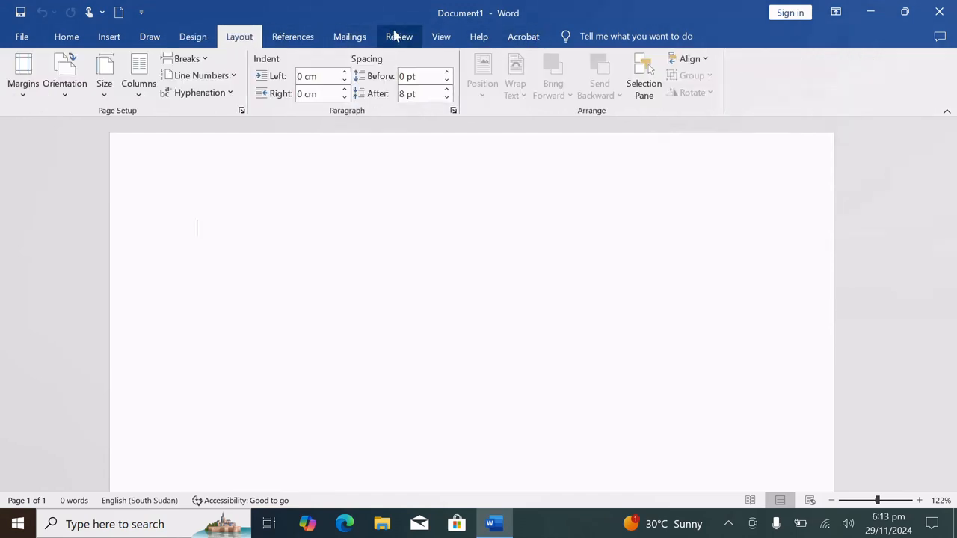
pyautogui.click(121, 41)
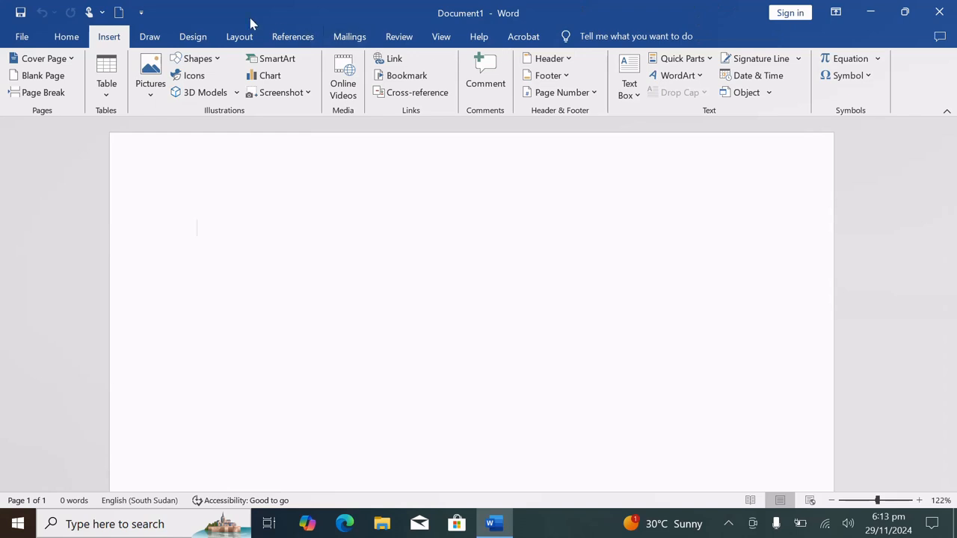
pyautogui.click(151, 37)
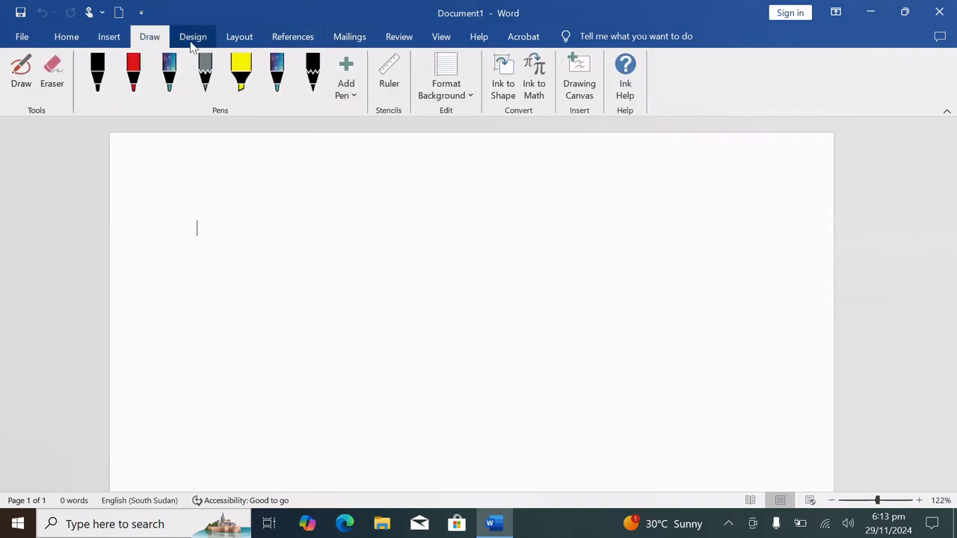
pyautogui.click(66, 37)
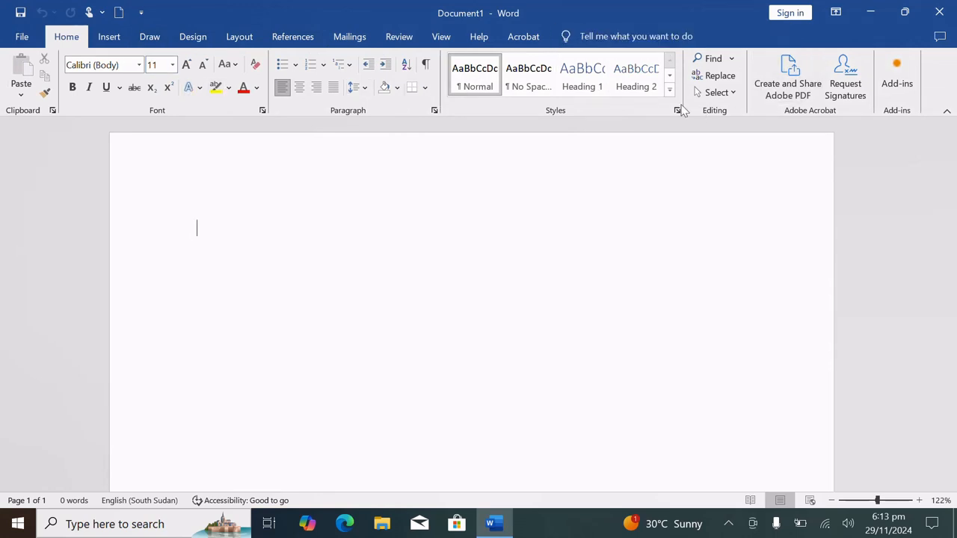
pyautogui.click(113, 38)
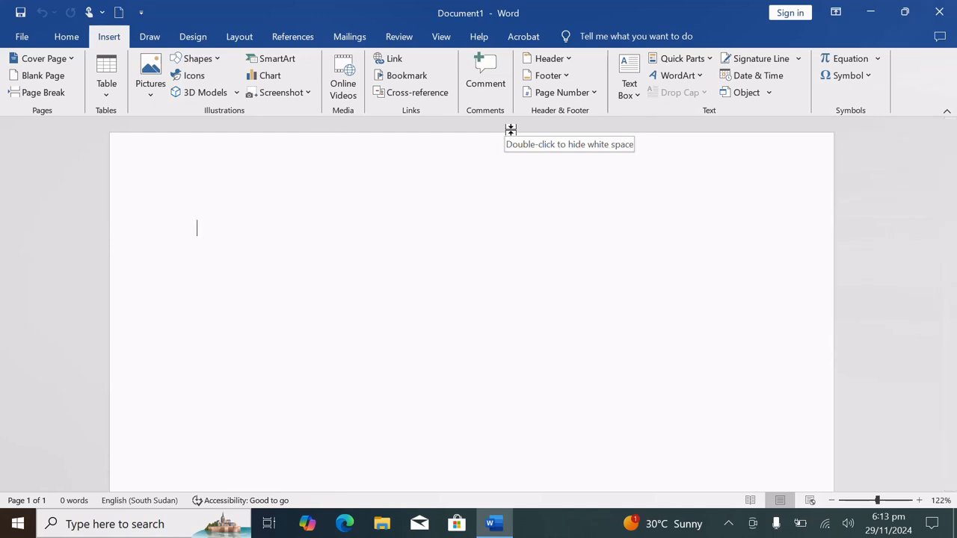
pyautogui.click(66, 39)
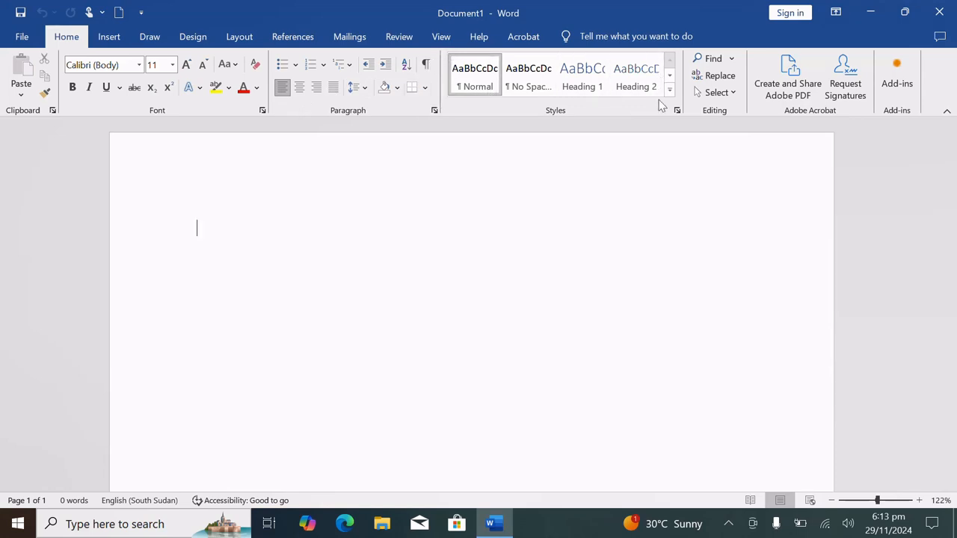
pyautogui.click(109, 38)
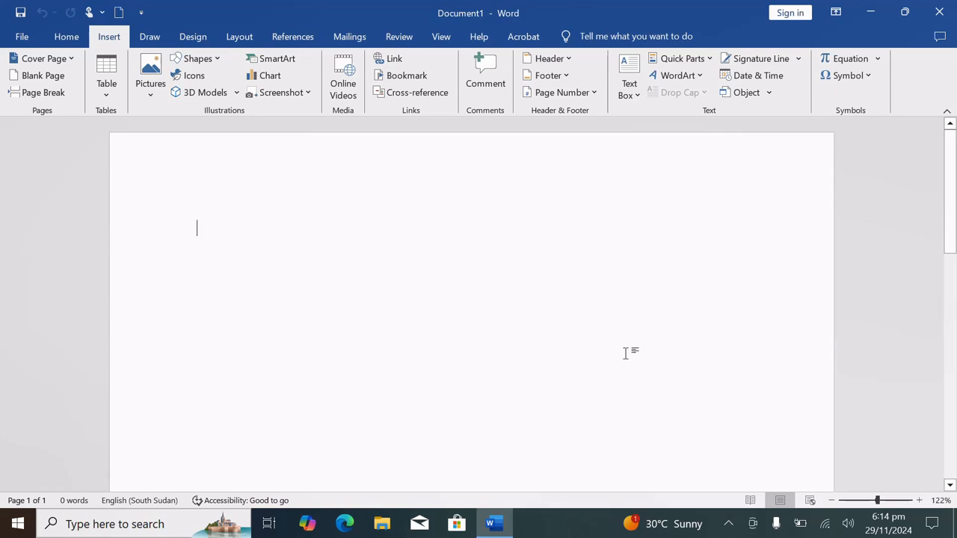
# Preview the blank document in Read Mode and Web Layout, and return it to Print Layout.
pyautogui.click(750, 500)
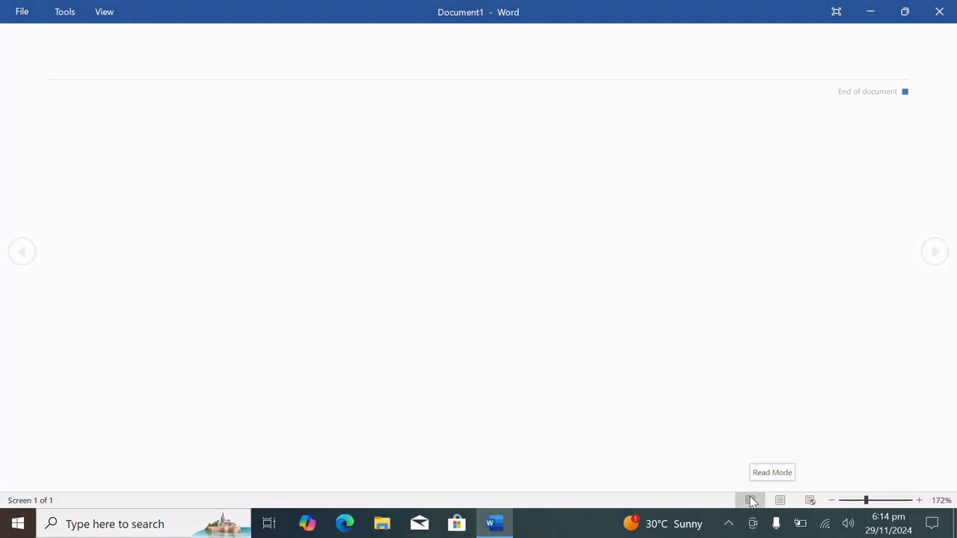
pyautogui.click(780, 500)
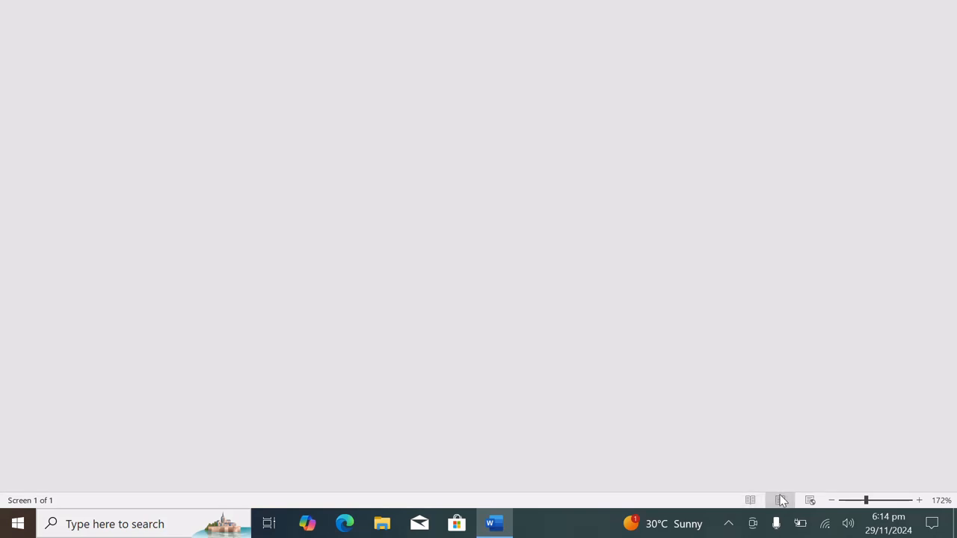
pyautogui.click(807, 505)
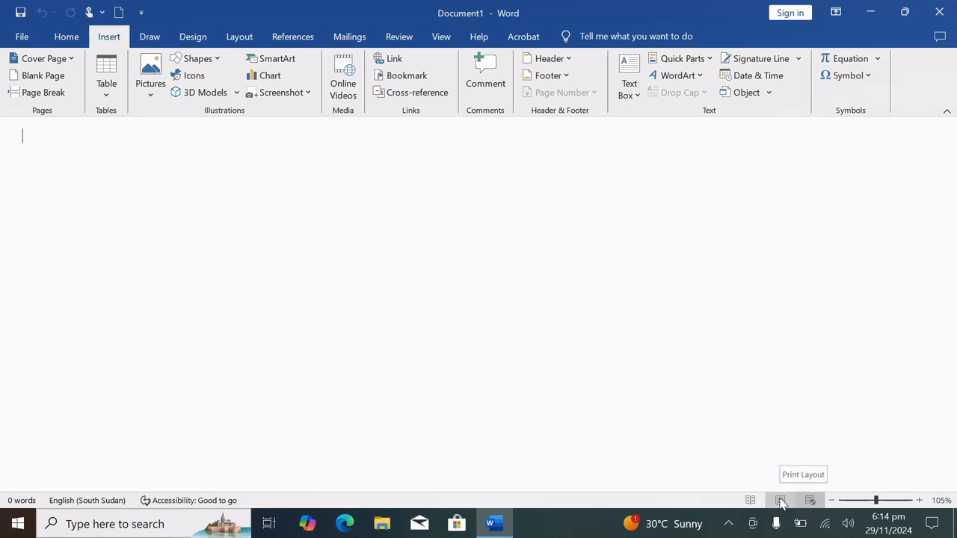
pyautogui.click(779, 501)
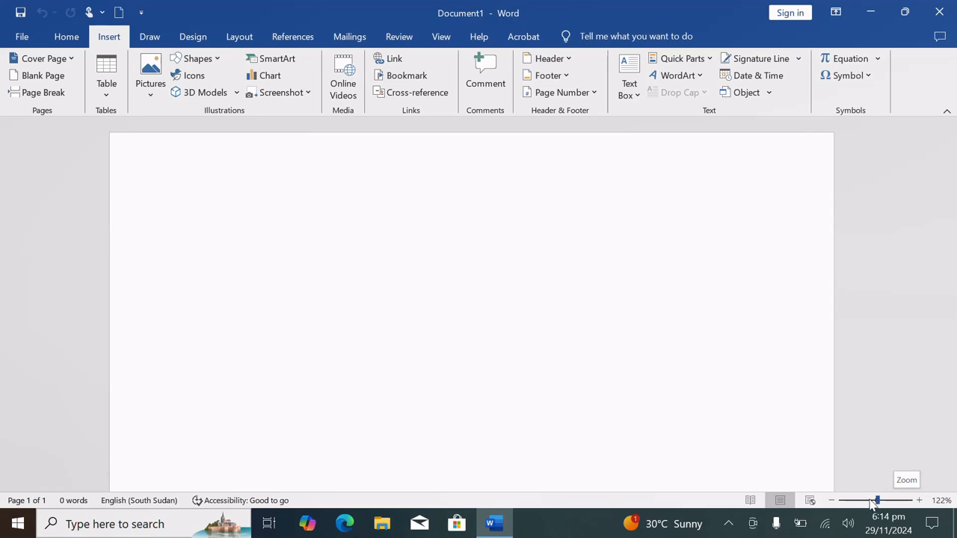
# Zoom the page out to 22% and bring it back up to 96%.
pyautogui.moveTo(879, 502); pyautogui.dragTo(846, 507)
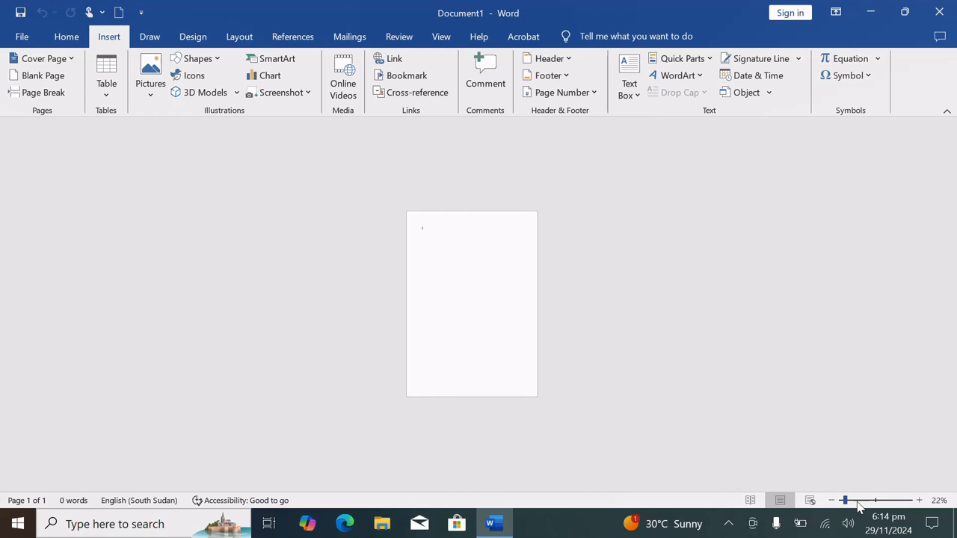
pyautogui.click(857, 501)
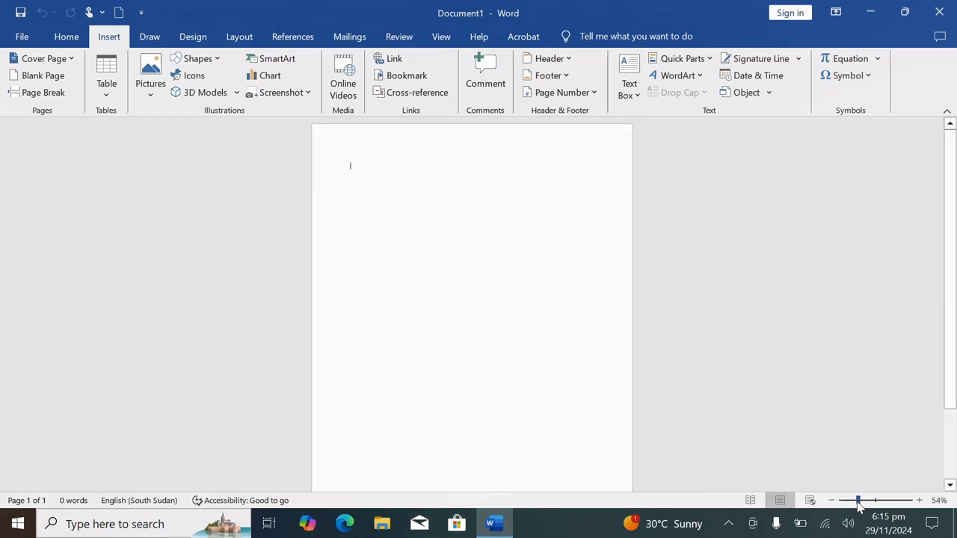
pyautogui.click(867, 500)
pyautogui.click(875, 500)
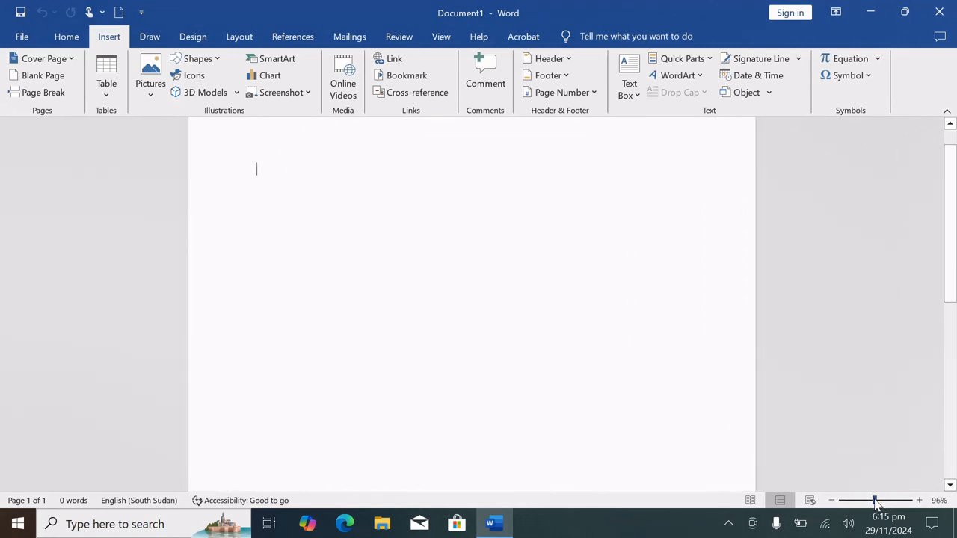
# Write a sentence at the start of the page reading "My name is" followed by the person's first name.
pyautogui.scroll(-2, 677, 361)
pyautogui.scroll(2, 676, 361)
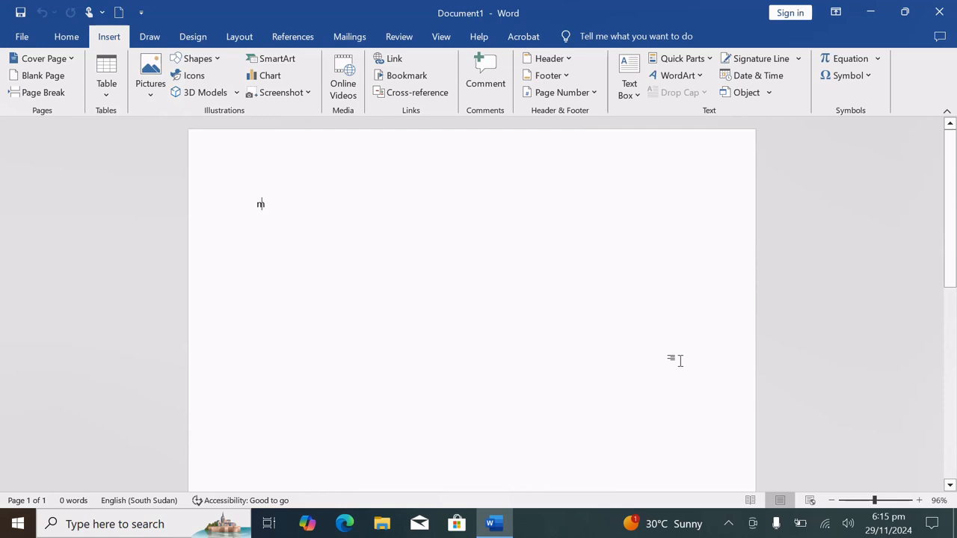
pyautogui.write('My name ')
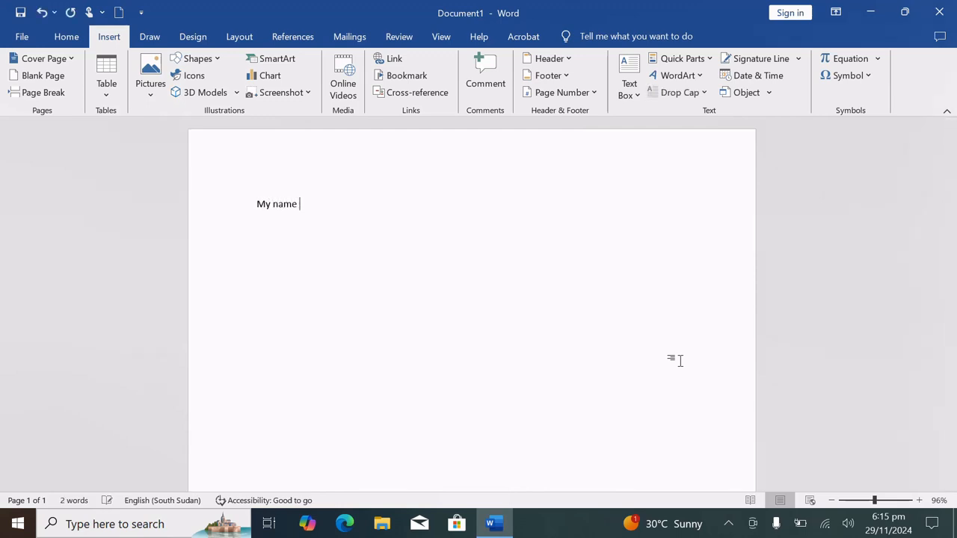
pyautogui.write('is Ivan')
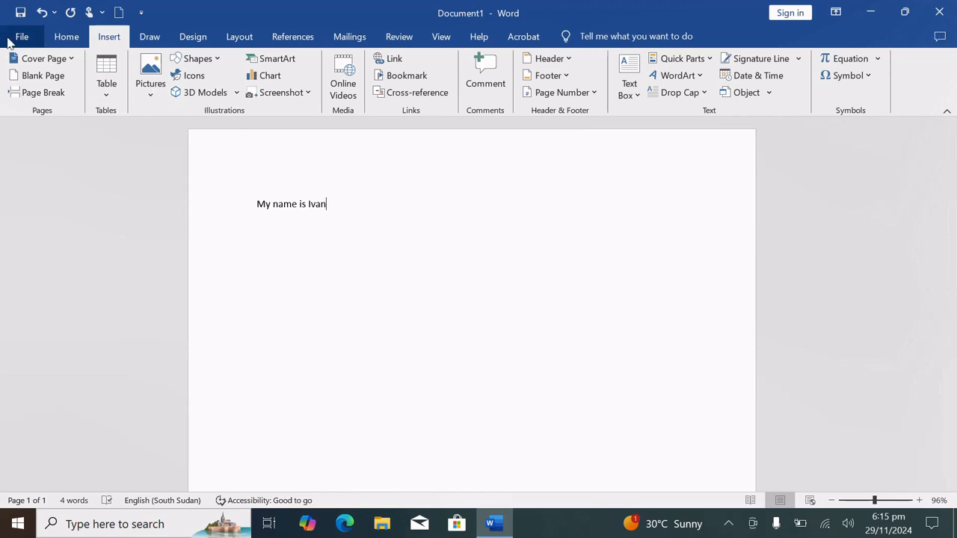
# Make the whole introductory sentence bold.
pyautogui.click(66, 39)
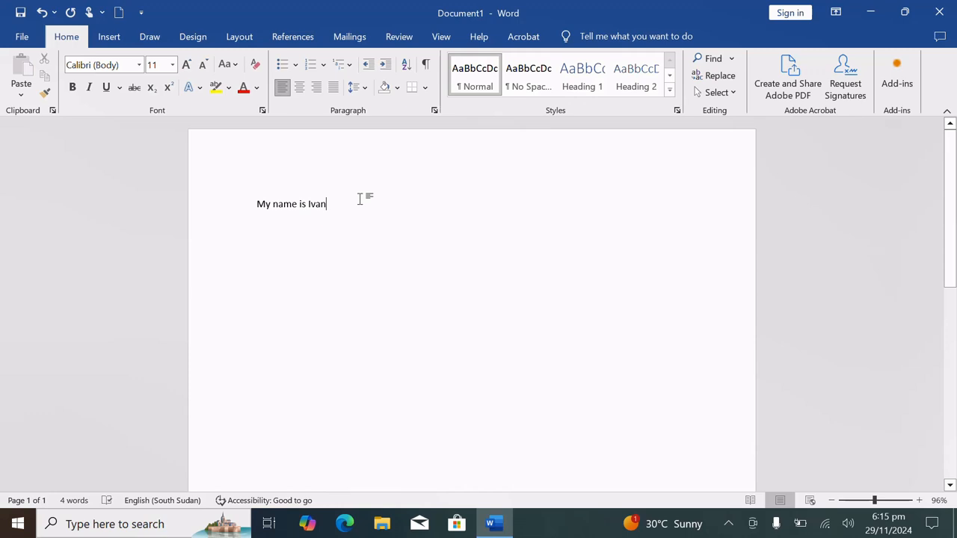
pyautogui.moveTo(342, 198); pyautogui.dragTo(237, 202)
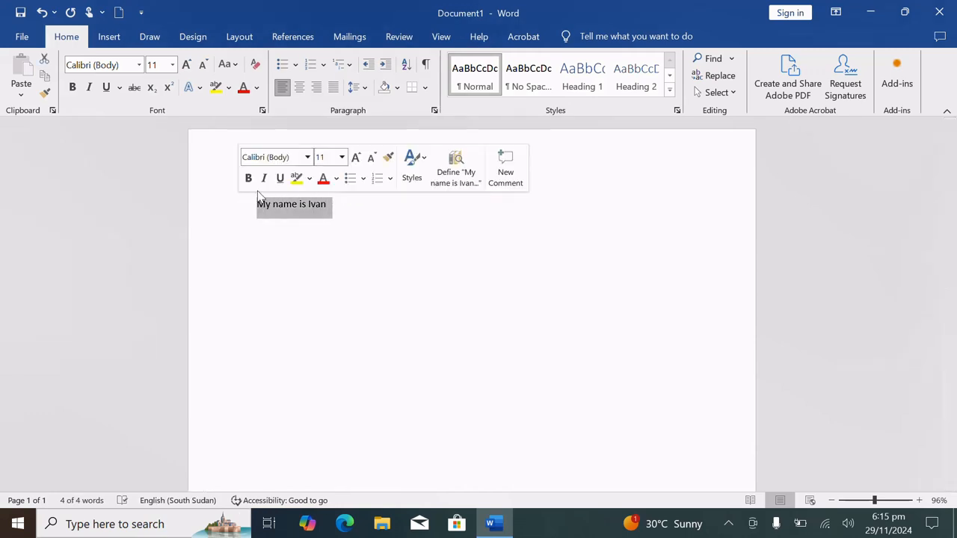
pyautogui.click(74, 88)
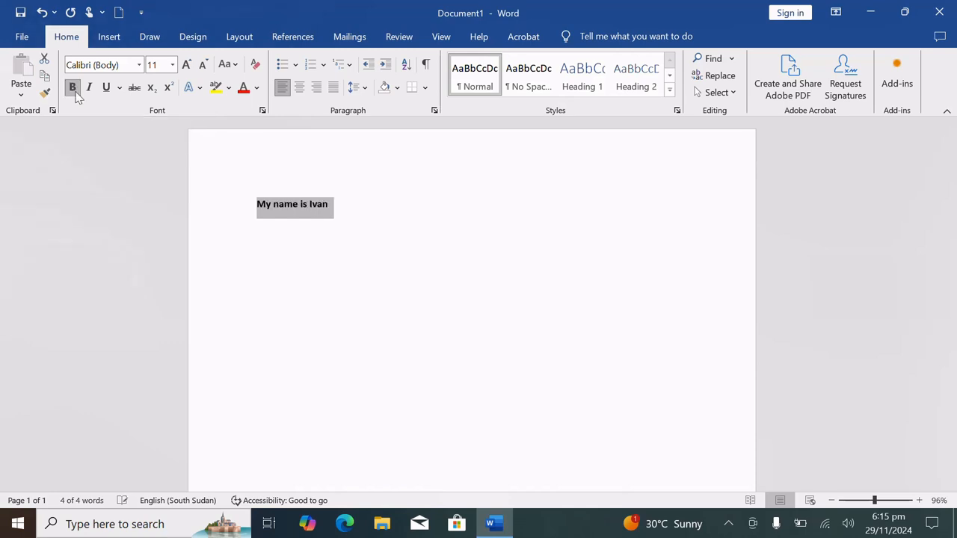
pyautogui.click(369, 212)
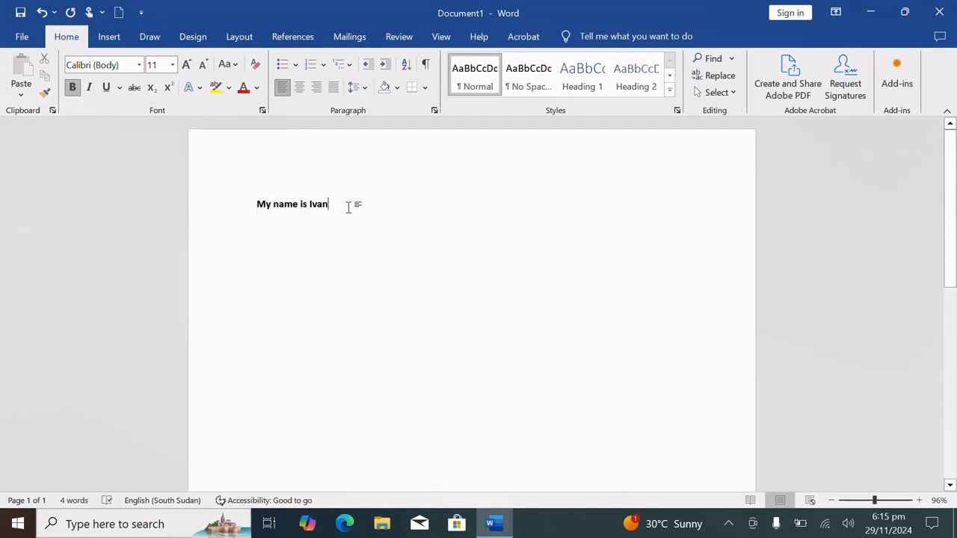
# Make the whole introductory sentence italic and underlined.
pyautogui.moveTo(348, 207); pyautogui.dragTo(234, 203)
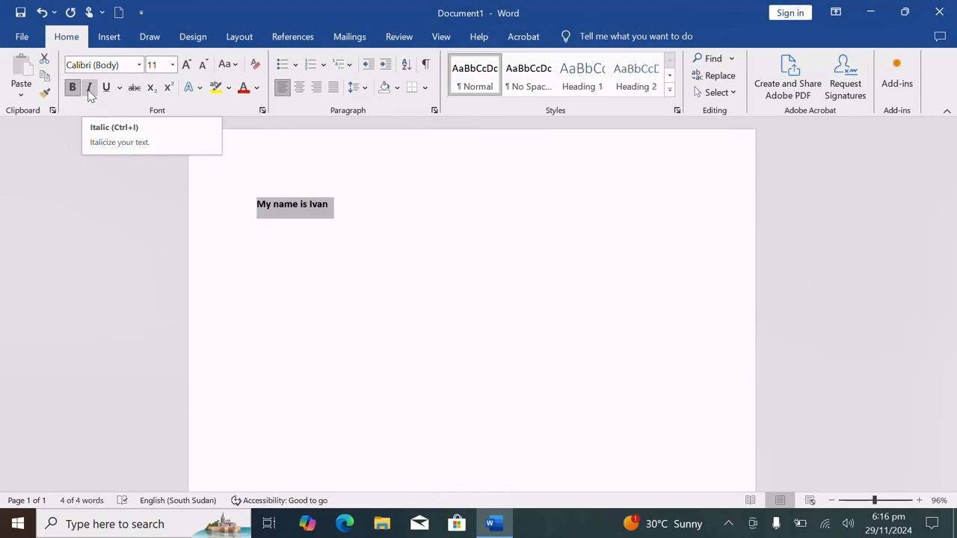
pyautogui.click(89, 88)
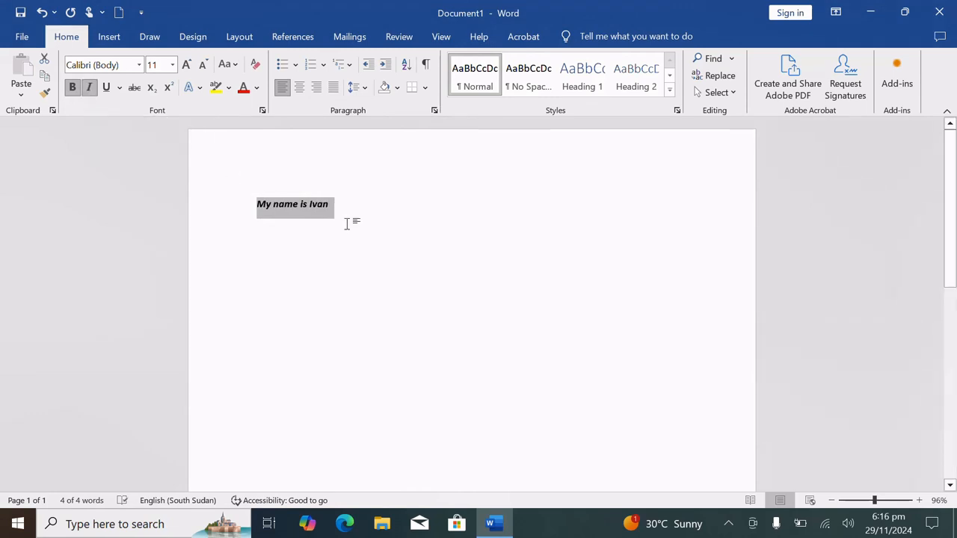
pyautogui.click(107, 88)
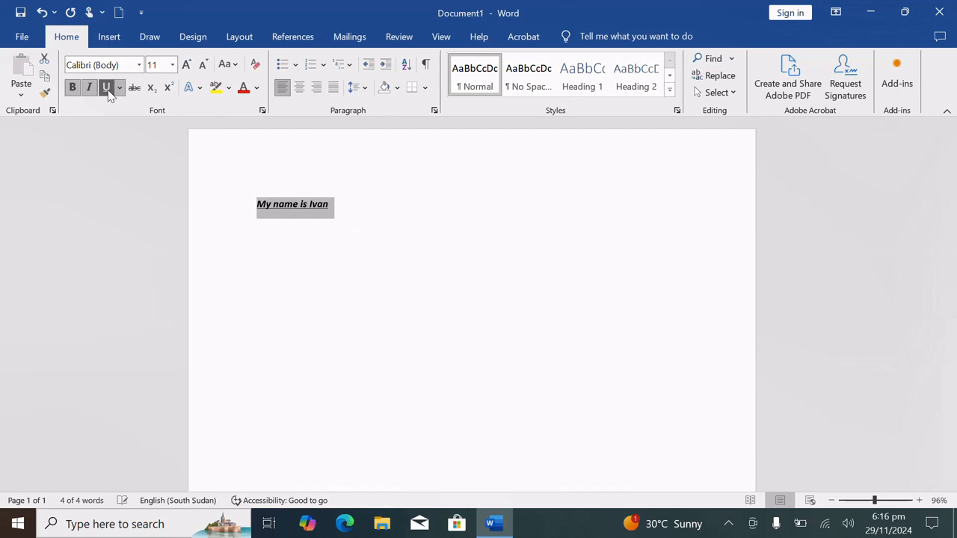
pyautogui.click(407, 239)
# Set the introductory sentence's font size to 20.
pyautogui.moveTo(364, 214); pyautogui.dragTo(232, 207)
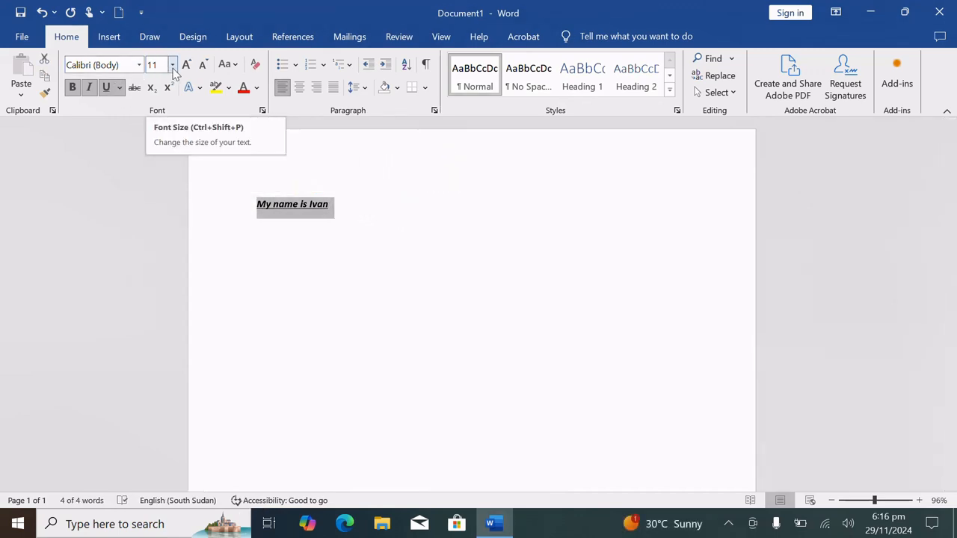
pyautogui.click(172, 65)
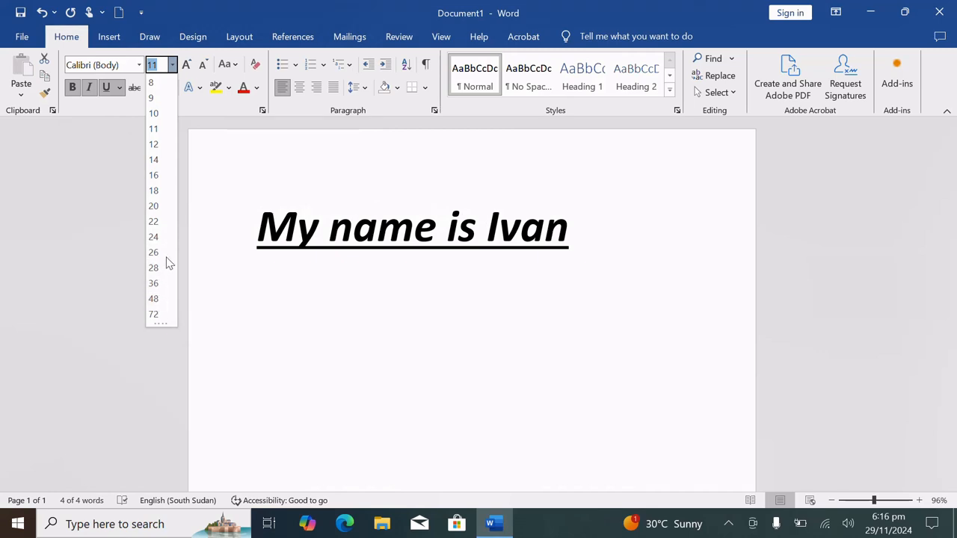
pyautogui.click(153, 206)
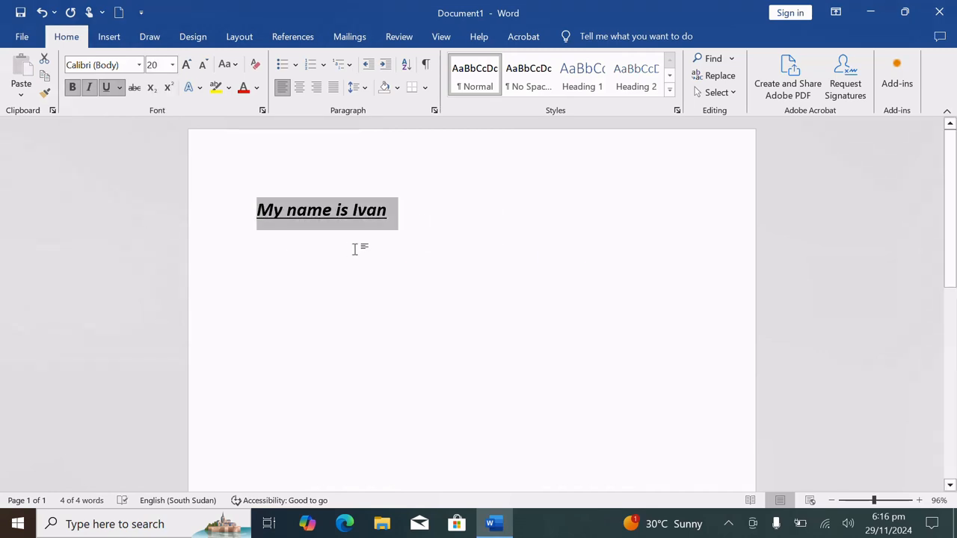
# Change the introductory sentence's font to Lucida Sans Typewriter.
pyautogui.click(139, 65)
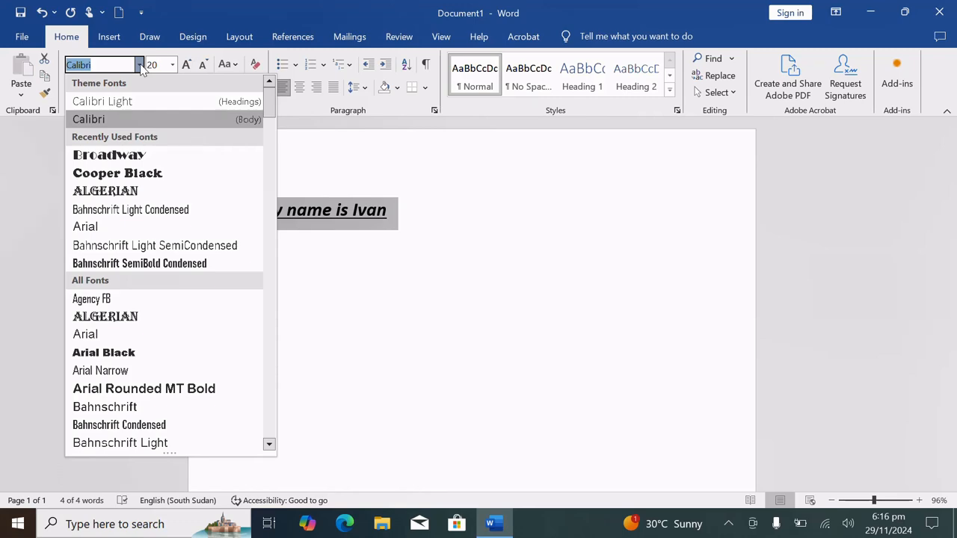
pyautogui.scroll(-12, 169, 254)
pyautogui.scroll(-15, 165, 282)
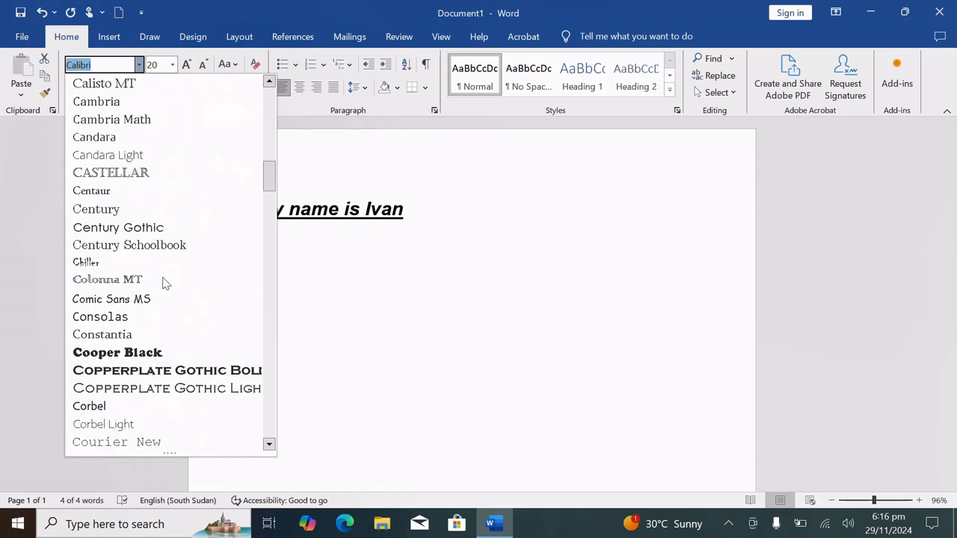
pyautogui.scroll(-5, 165, 284)
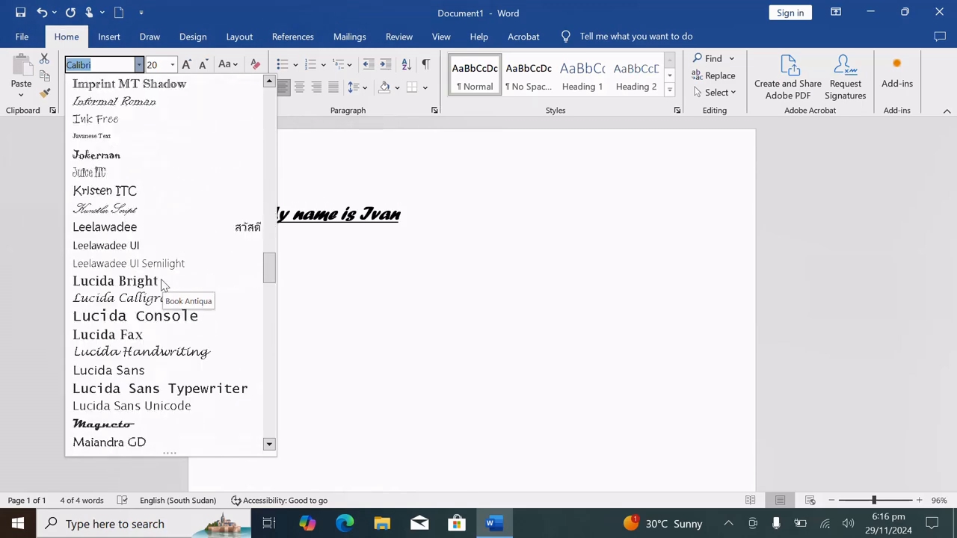
pyautogui.click(158, 394)
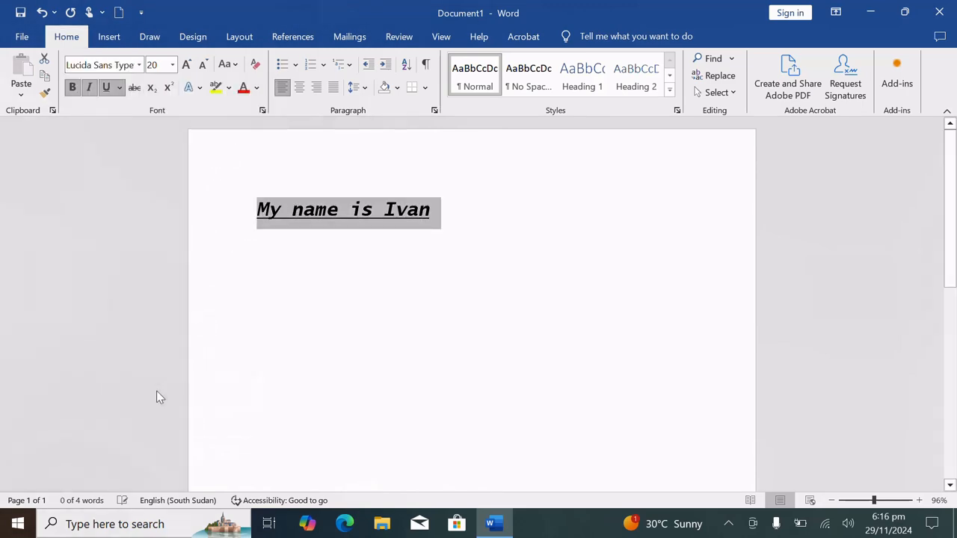
pyautogui.click(455, 334)
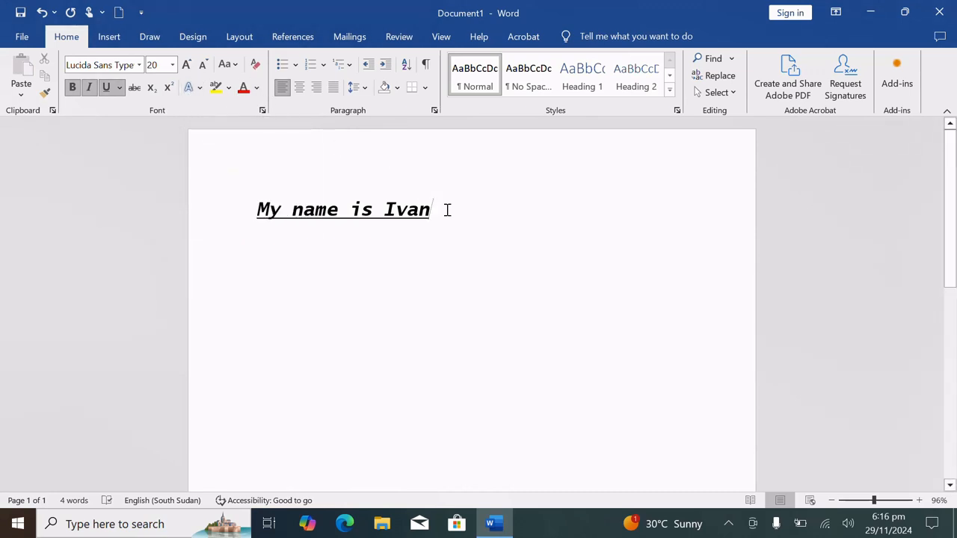
# Recolor the introductory sentence's text to light blue from the additional high-contrast colors.
pyautogui.moveTo(446, 210); pyautogui.dragTo(239, 186)
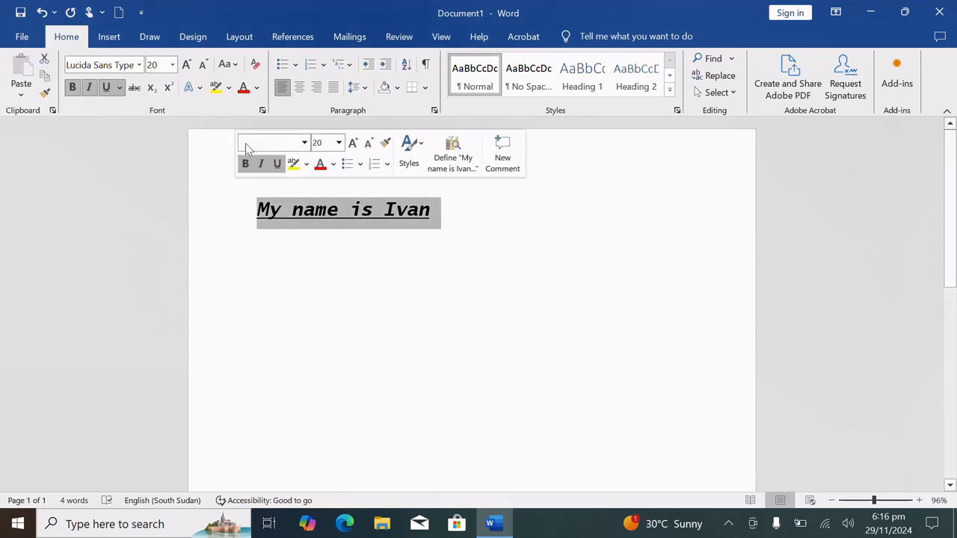
pyautogui.click(256, 89)
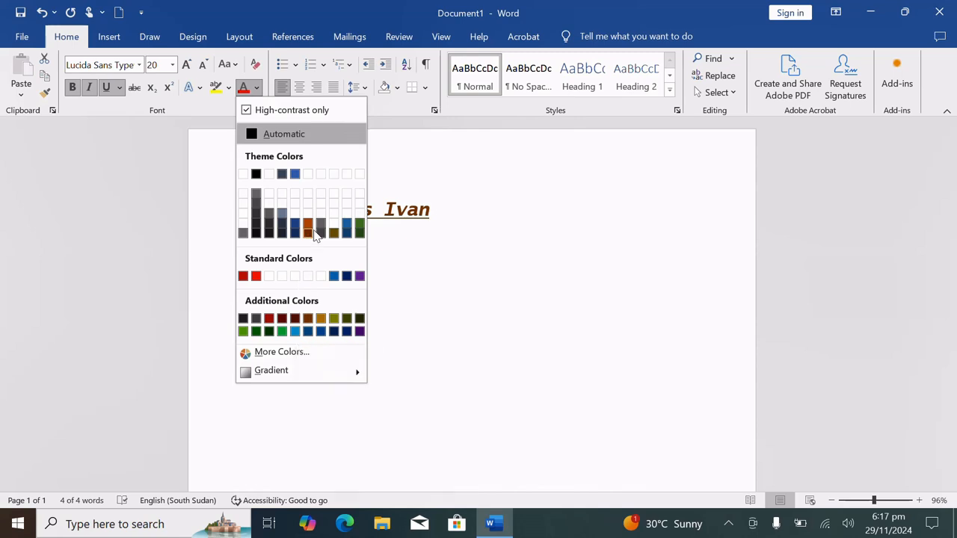
pyautogui.click(298, 332)
pyautogui.click(452, 286)
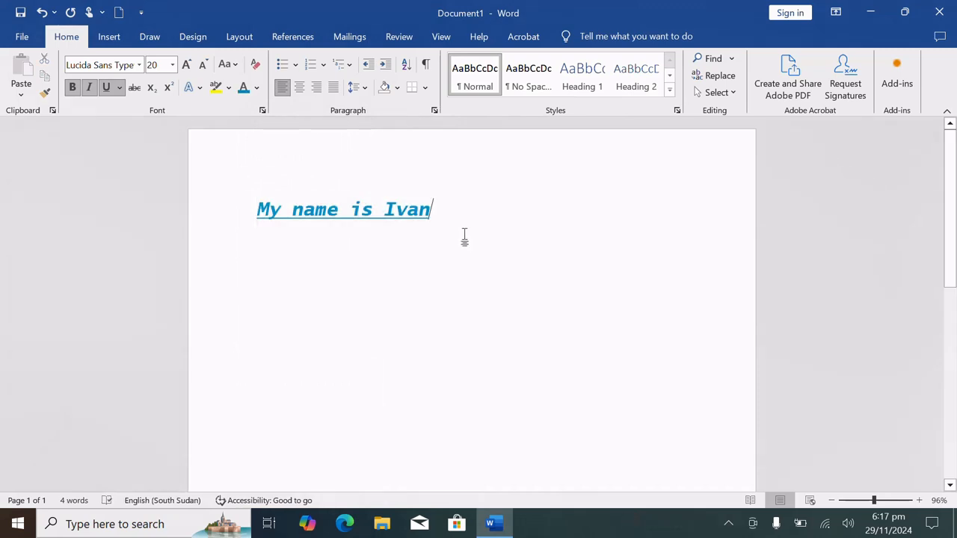
# Highlight the whole introductory sentence in violet.
pyautogui.moveTo(444, 203); pyautogui.dragTo(252, 205)
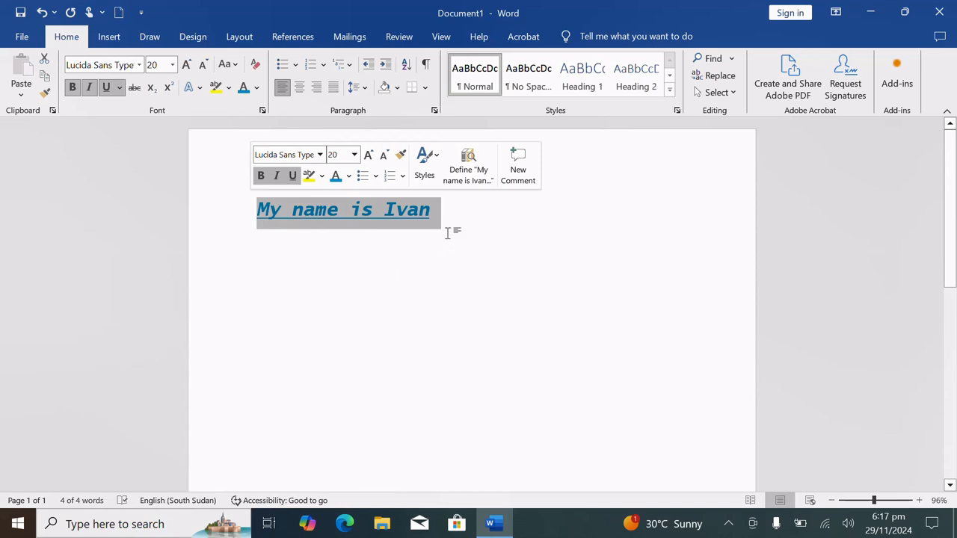
pyautogui.click(229, 87)
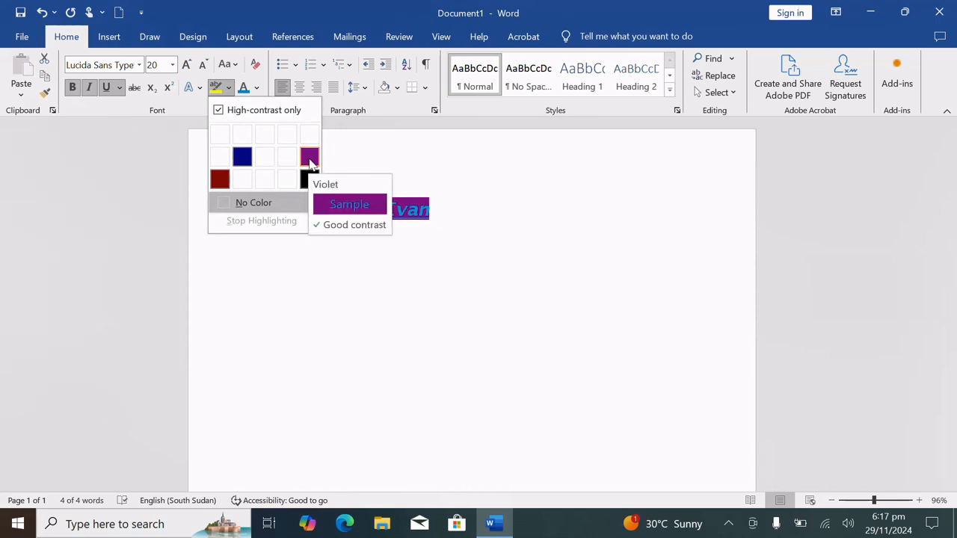
pyautogui.click(309, 159)
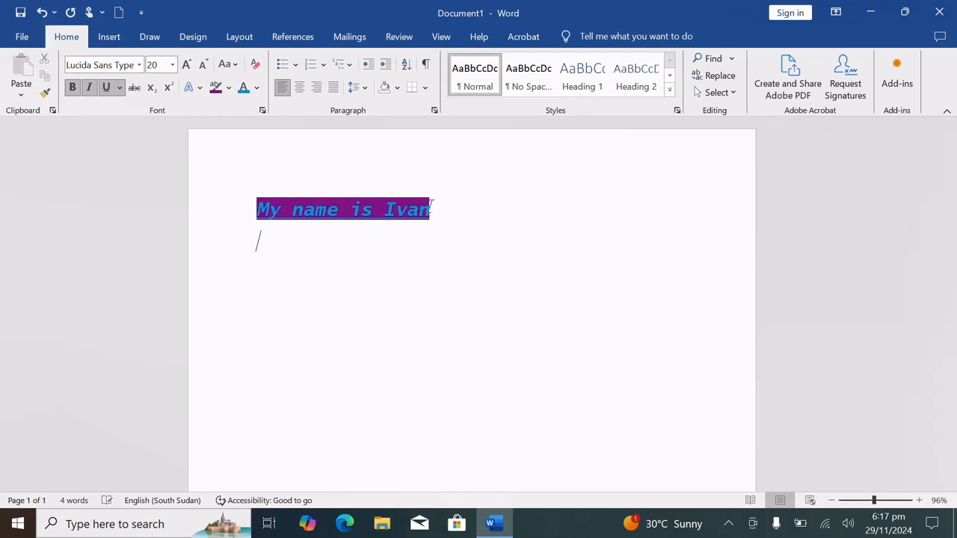
# Create an arrow-bulleted list below the sentence with the items Maize, Beans and mango.
pyautogui.click(295, 66)
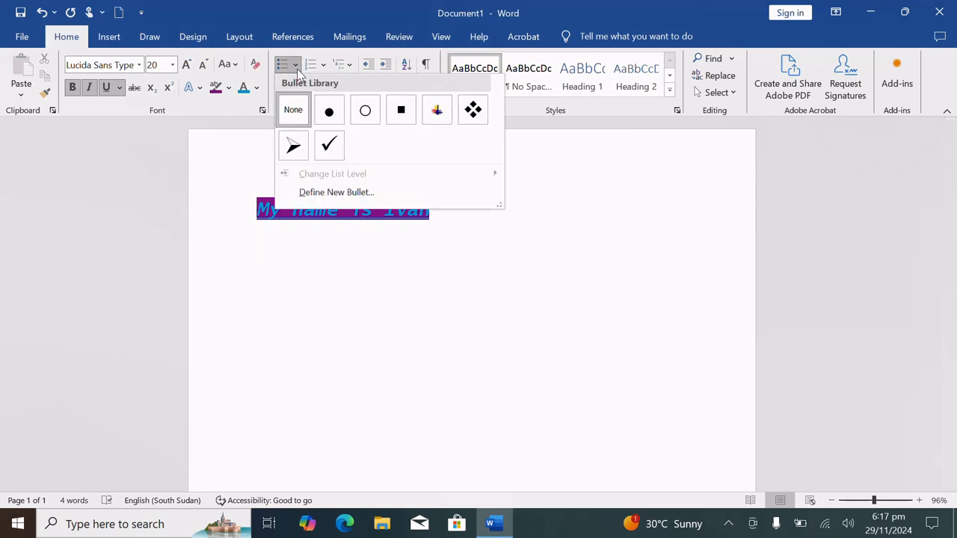
pyautogui.click(292, 147)
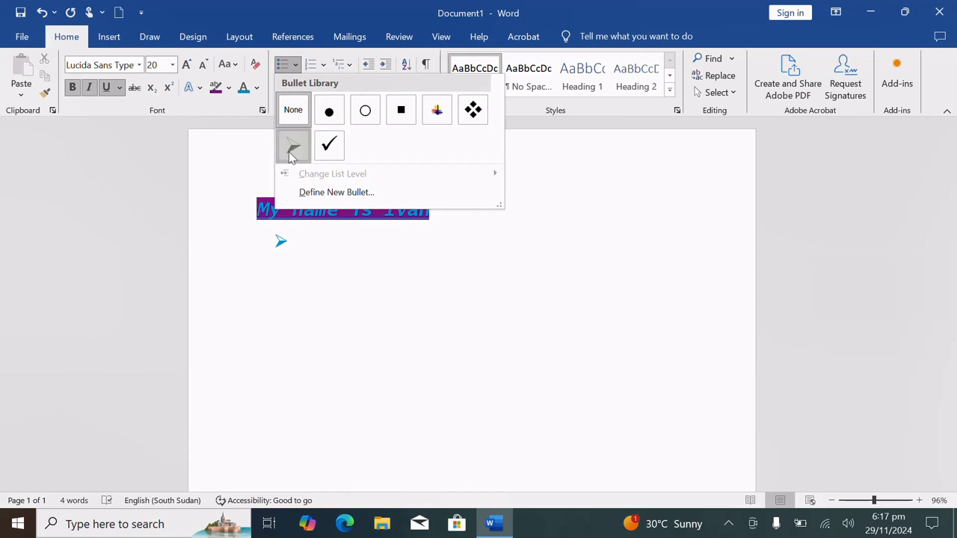
pyautogui.write('mai')
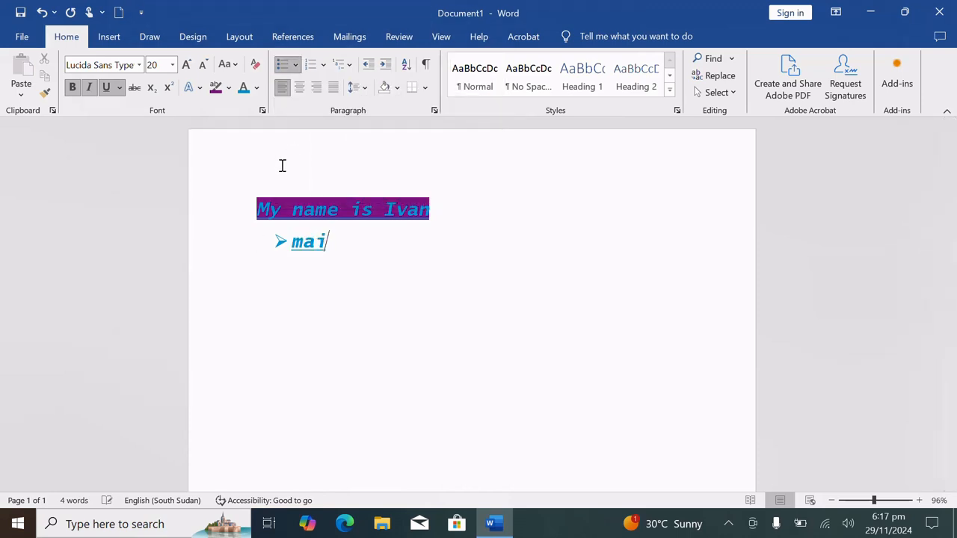
pyautogui.write('ze')
pyautogui.press('Return')
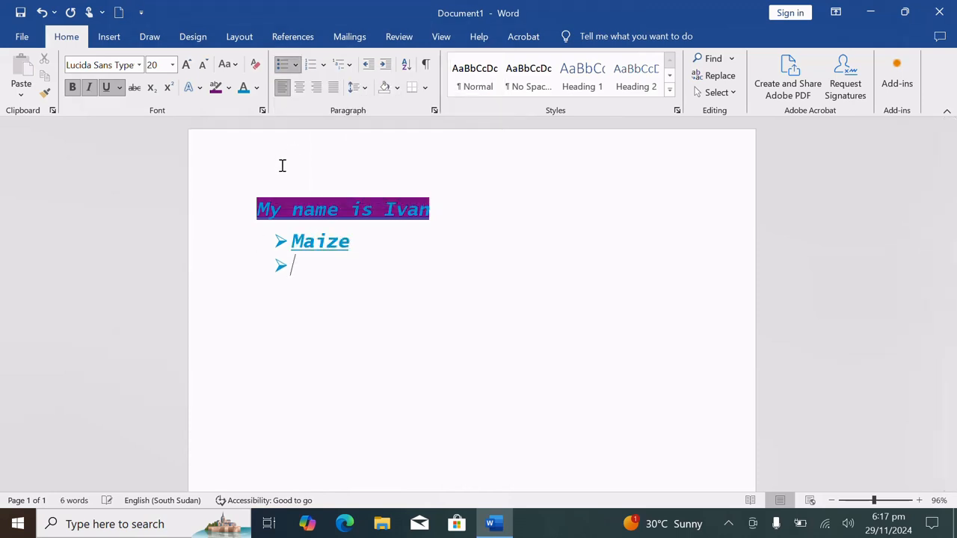
pyautogui.write('beans')
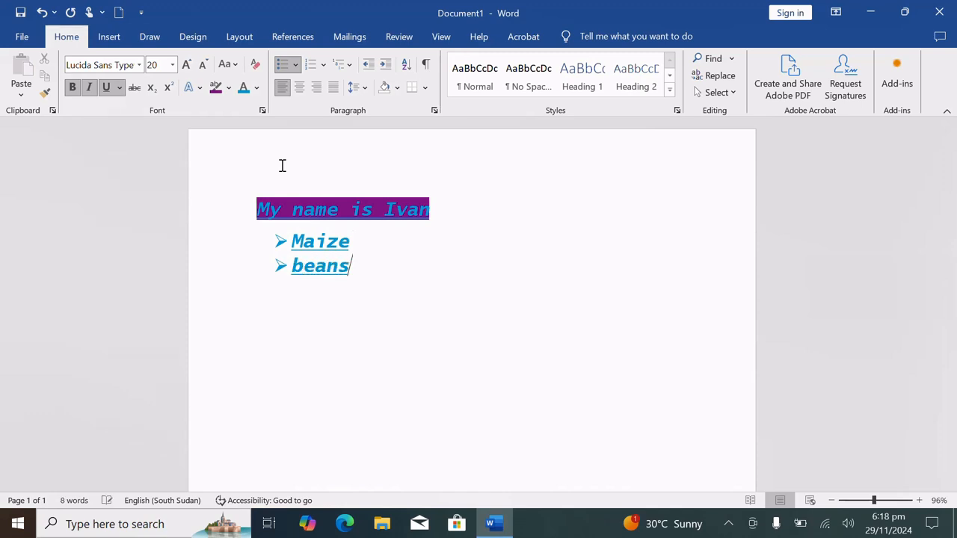
pyautogui.press('Return')
pyautogui.write('mango')
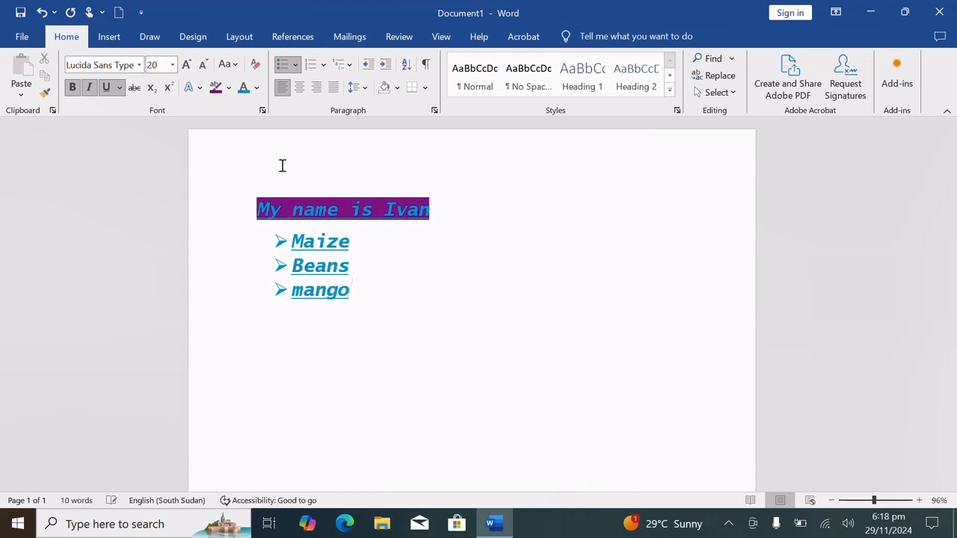
# Change the list's bullets to check marks and preview the Roman numeral numbering without applying it.
pyautogui.click(295, 65)
pyautogui.press('Escape')
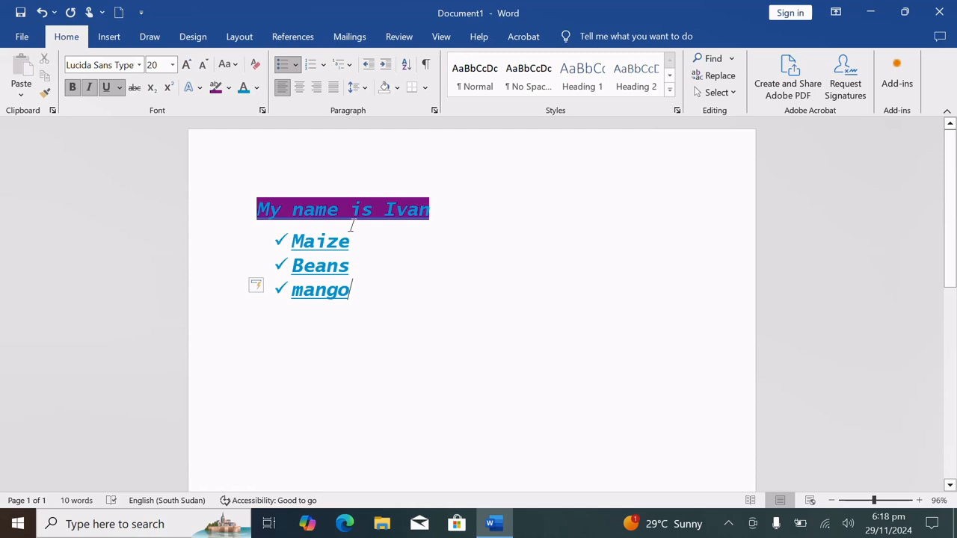
pyautogui.click(325, 66)
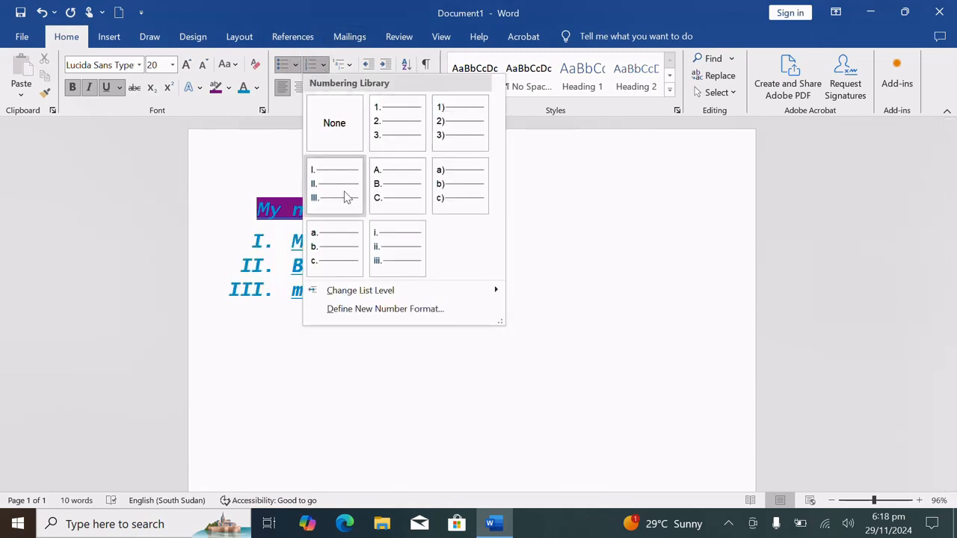
pyautogui.click(523, 213)
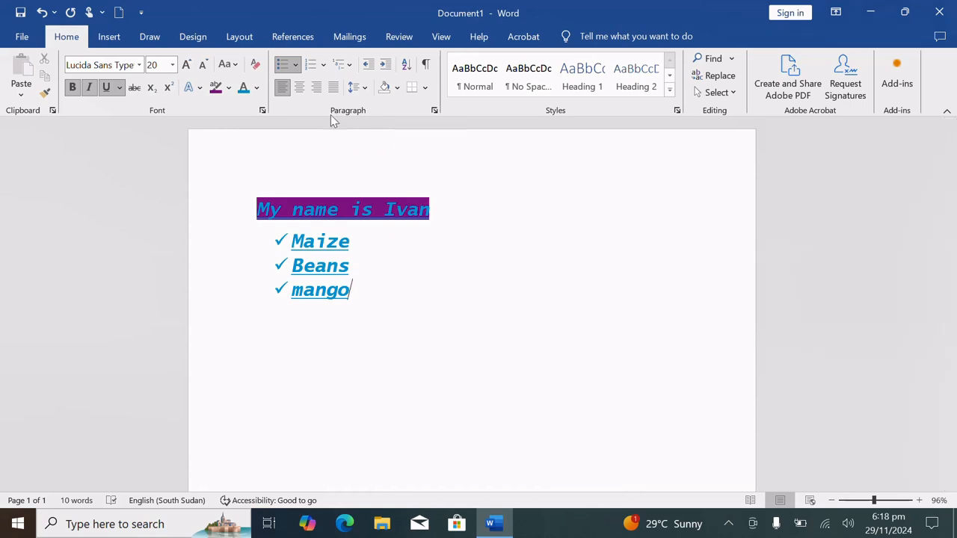
# Center the introductory sentence and the three list items on the page.
pyautogui.moveTo(364, 292); pyautogui.dragTo(261, 187)
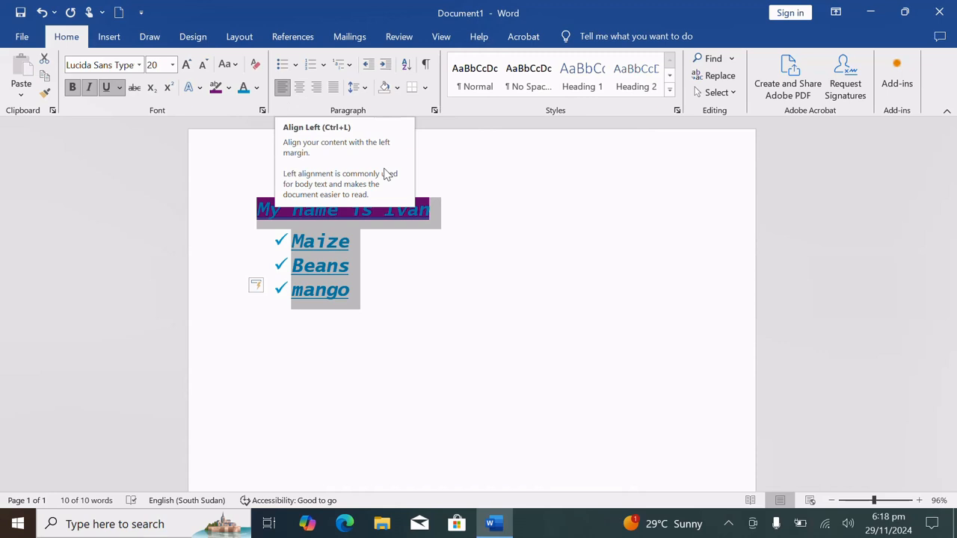
pyautogui.click(298, 89)
pyautogui.click(427, 351)
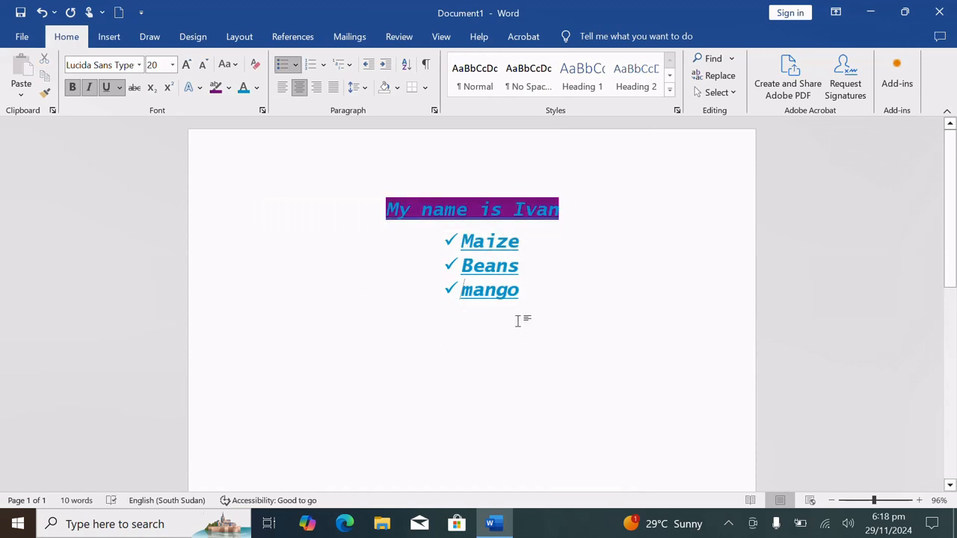
# Align the introductory sentence and the three list items to the right margin.
pyautogui.moveTo(521, 307); pyautogui.dragTo(361, 157)
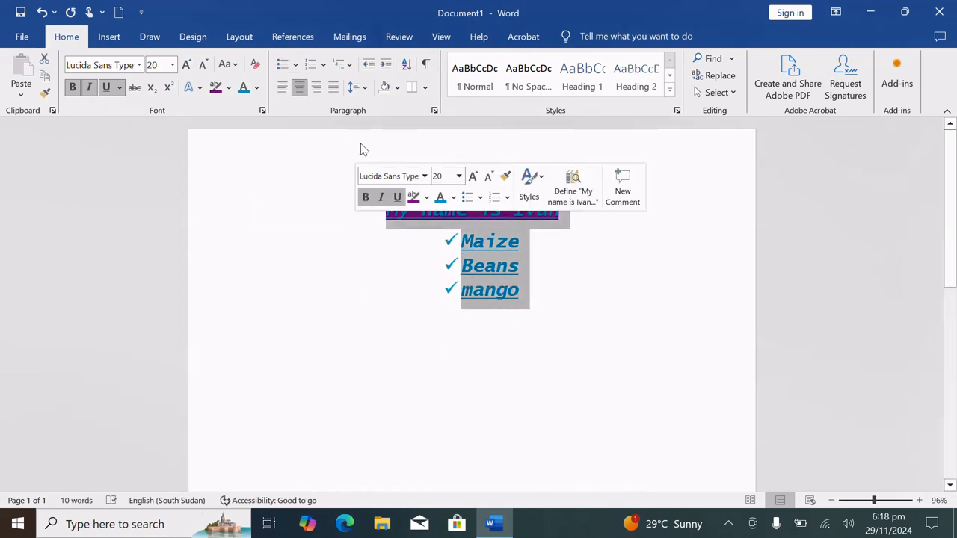
pyautogui.click(317, 92)
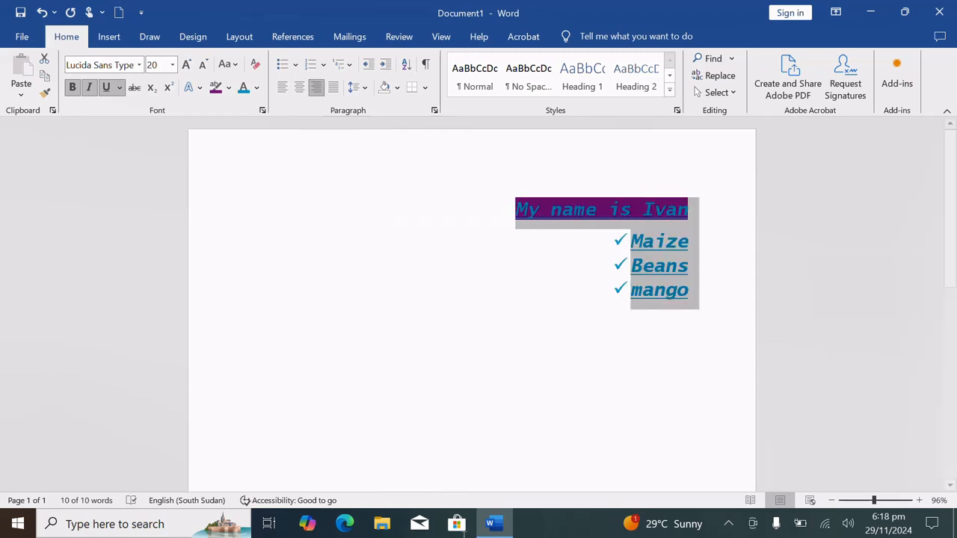
pyautogui.click(481, 442)
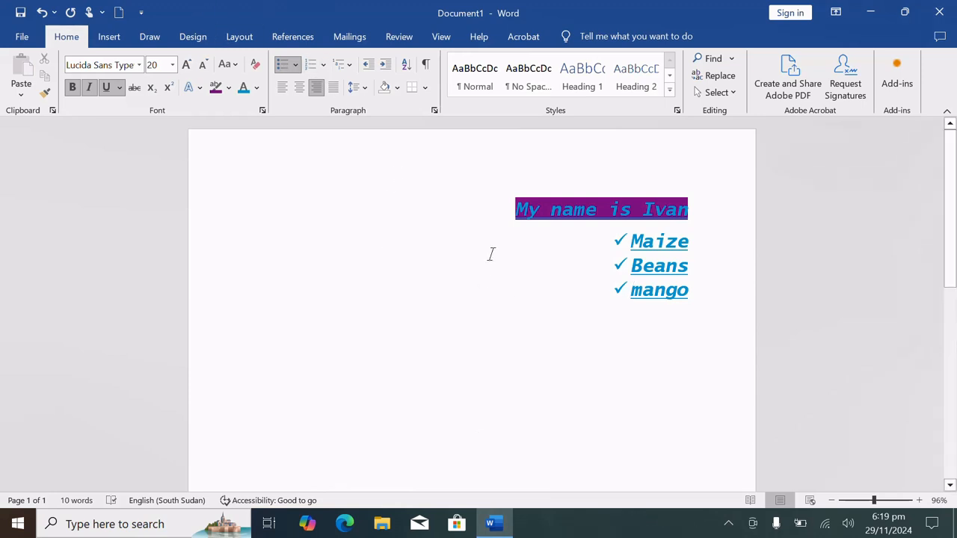
# Set the line spacing of the three list items to 1.5.
pyautogui.moveTo(709, 303); pyautogui.dragTo(628, 238)
pyautogui.click(364, 89)
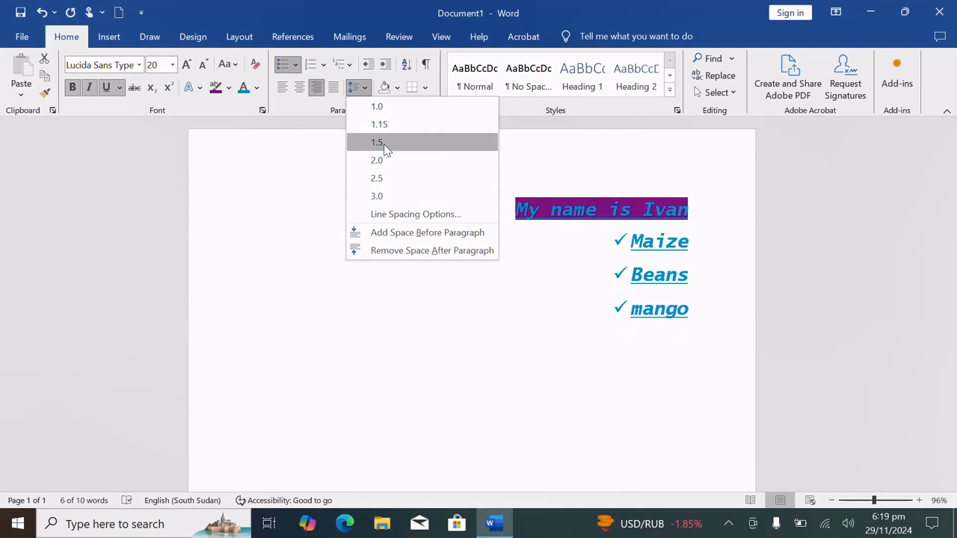
pyautogui.click(384, 143)
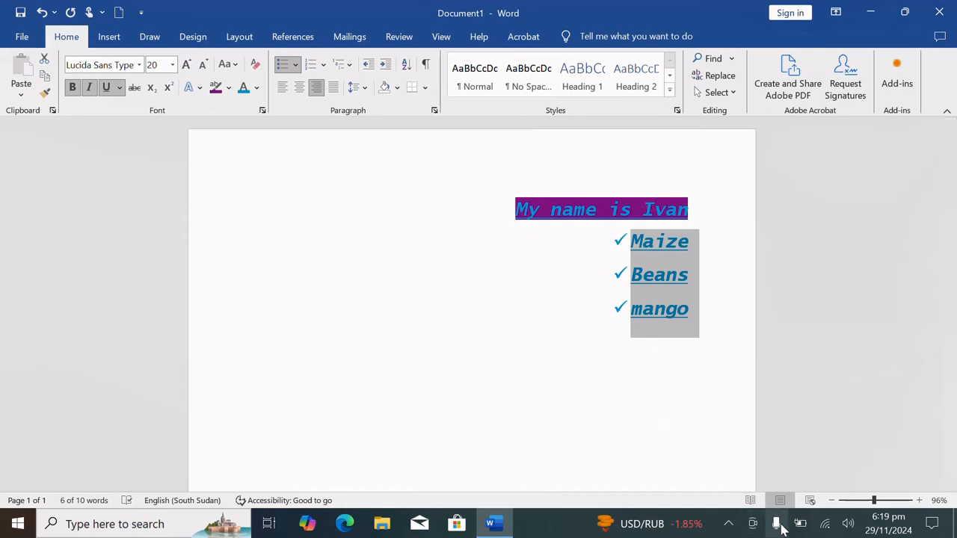
pyautogui.click(728, 523)
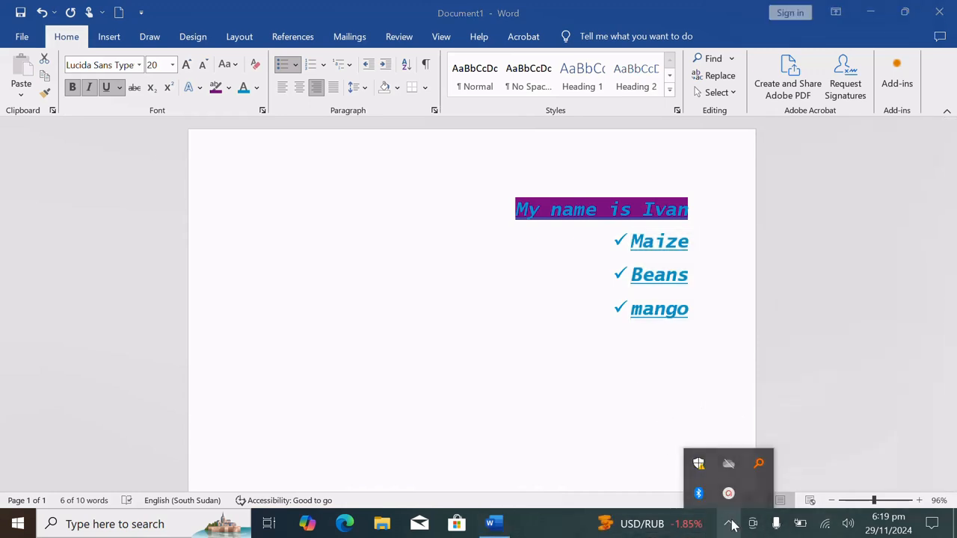
pyautogui.click(728, 493)
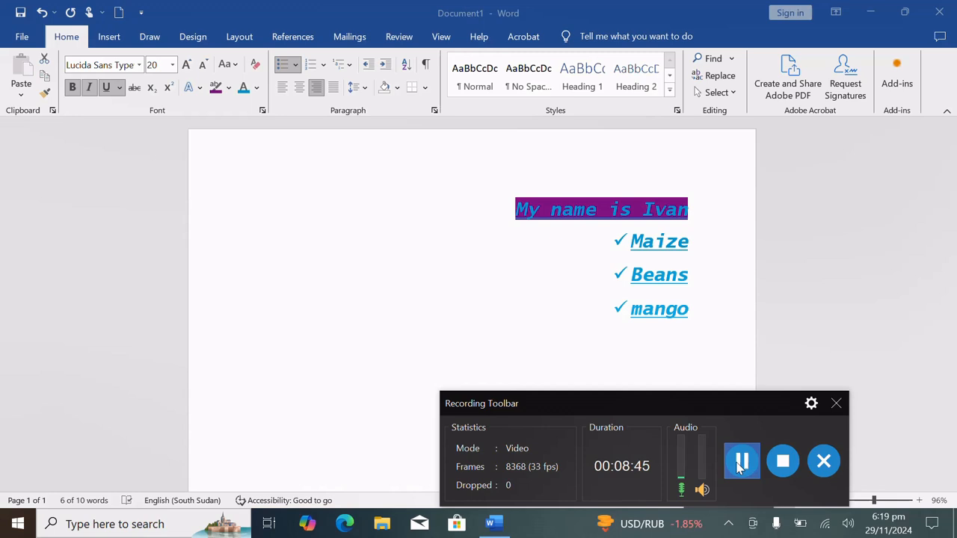
pyautogui.click(796, 329)
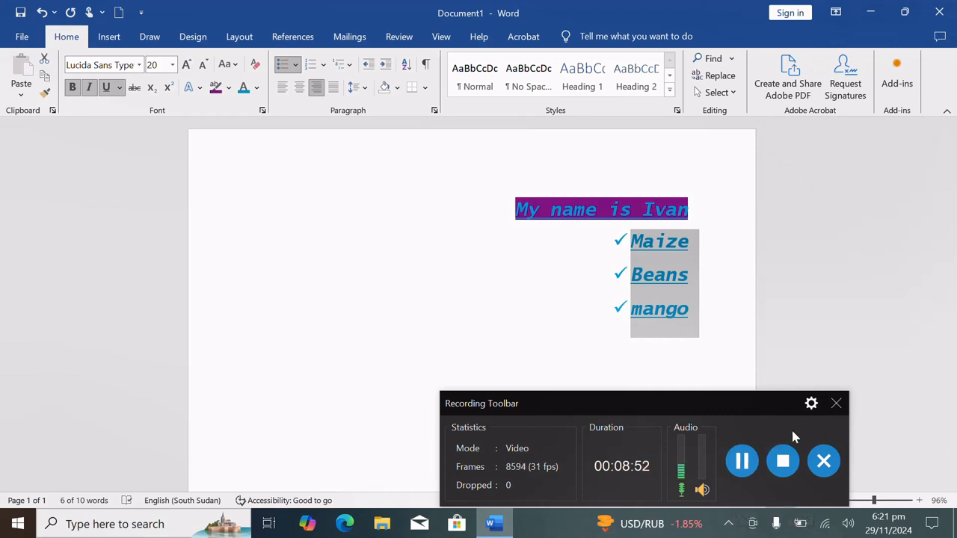
pyautogui.click(836, 403)
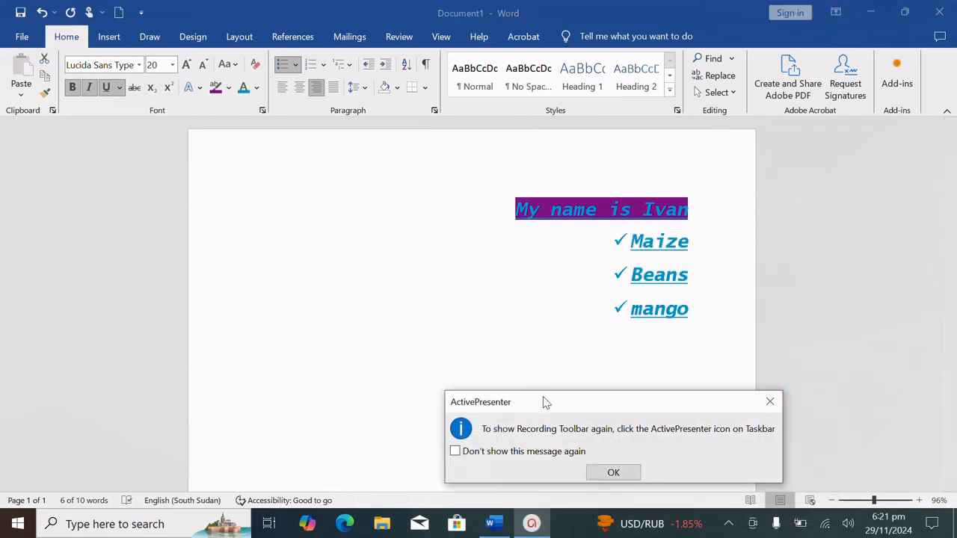
pyautogui.click(612, 474)
# Insert a table with 3 columns and 2 rows on a new unbulleted line below the check-mark list.
pyautogui.click(111, 37)
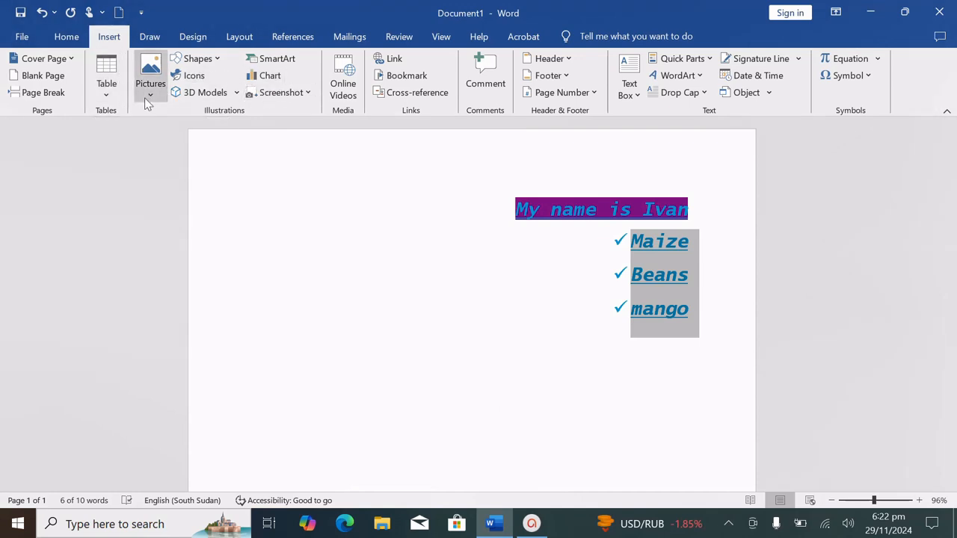
pyautogui.click(649, 365)
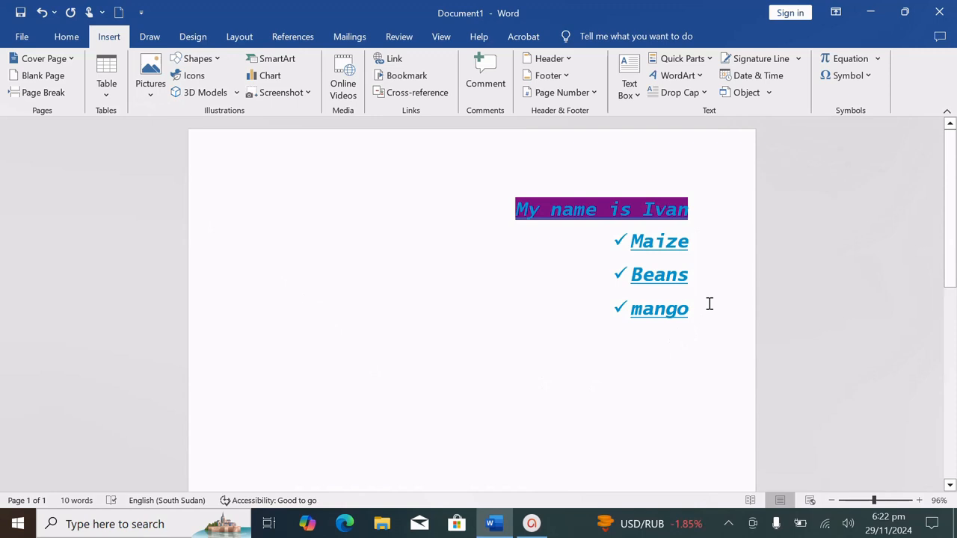
pyautogui.press('Return')
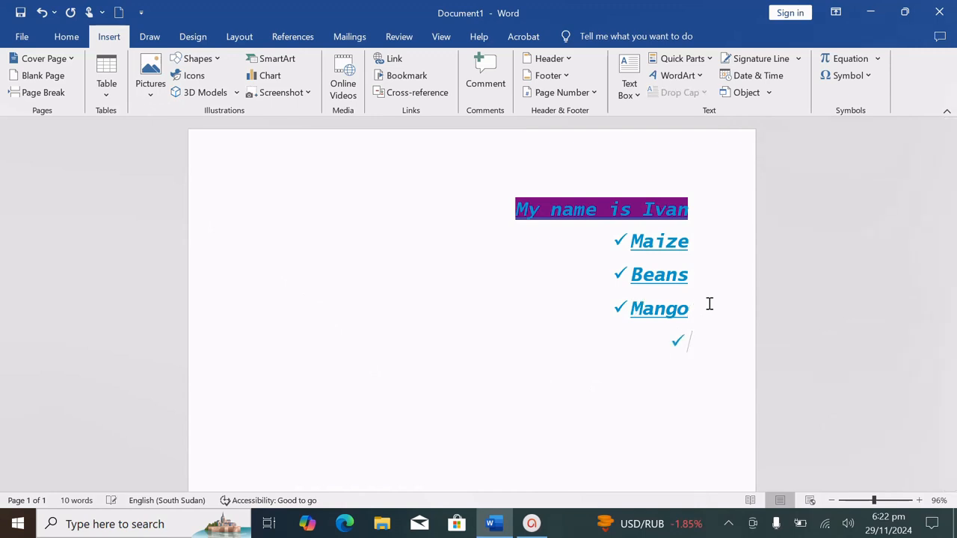
pyautogui.press('BackSpace')
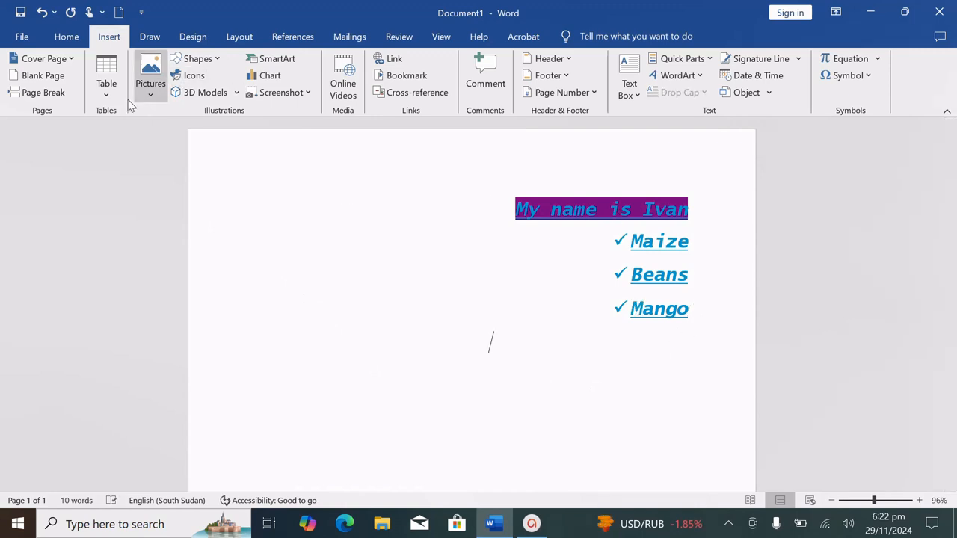
pyautogui.click(103, 103)
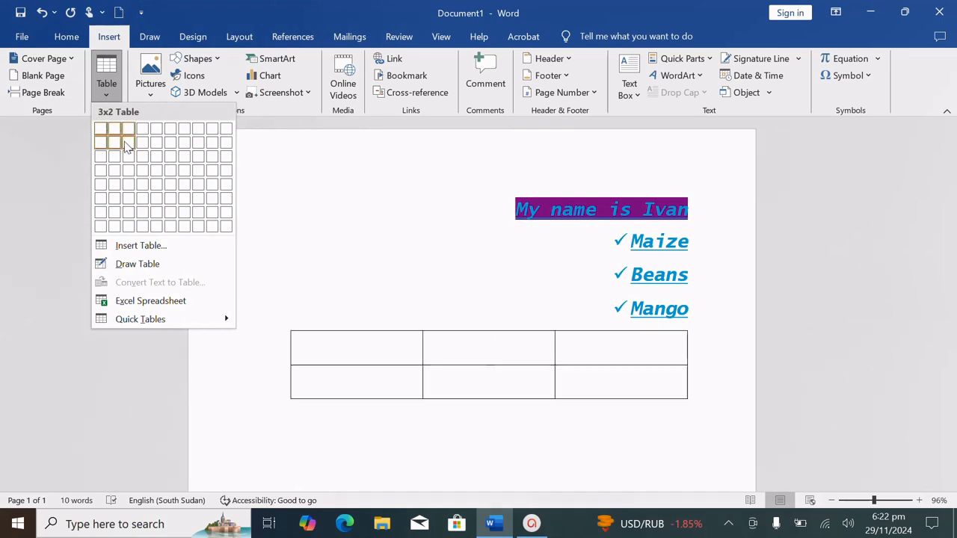
pyautogui.click(188, 249)
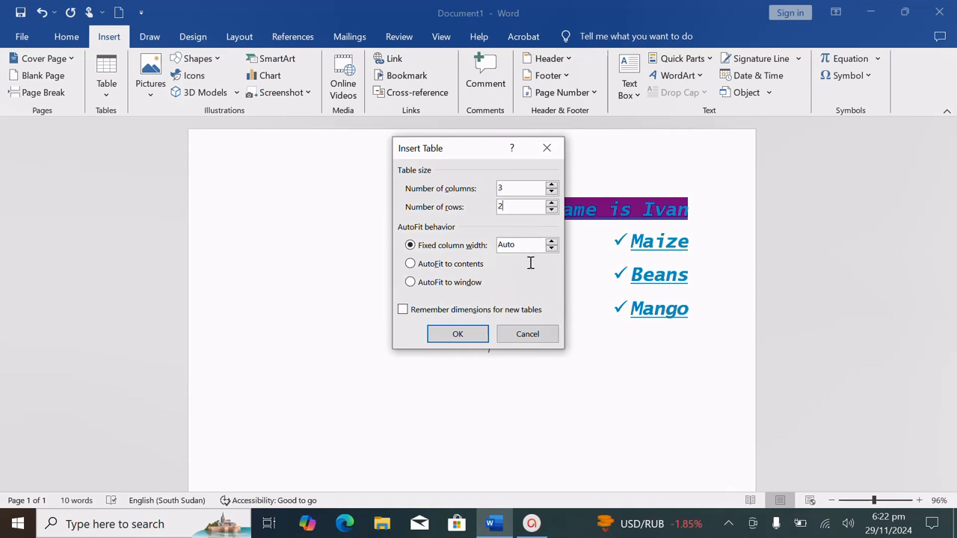
pyautogui.click(462, 335)
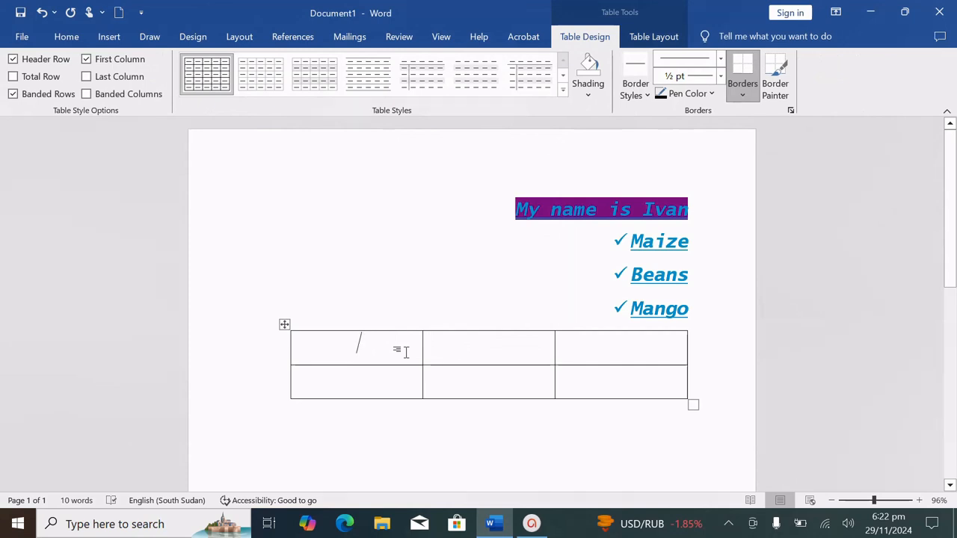
# Fill the table's first row with the column headings name, age and sex.
pyautogui.write('name')
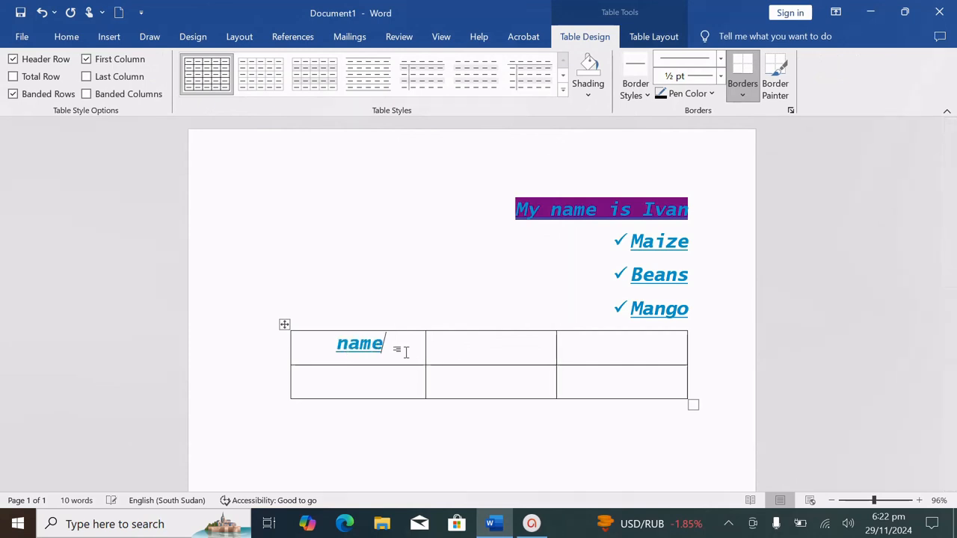
pyautogui.press('Tab')
pyautogui.write('age')
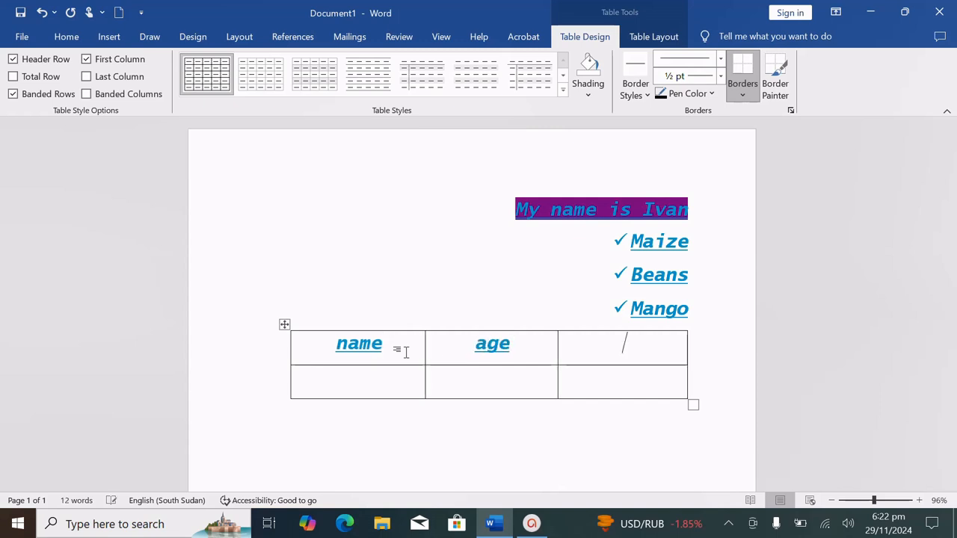
pyautogui.write('sex')
pyautogui.click(389, 393)
# Insert the elephant picture named download from this device's Pictures folder below the table.
pyautogui.click(491, 410)
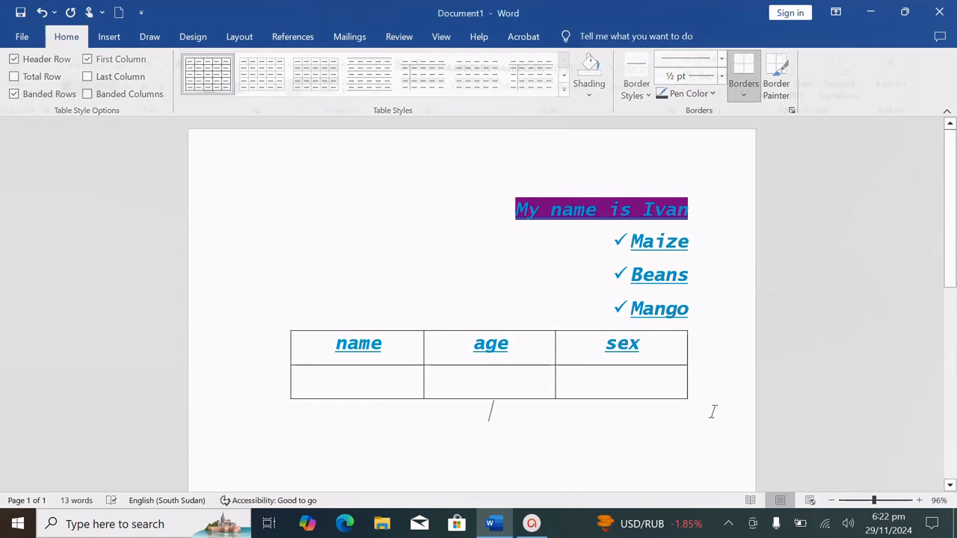
pyautogui.click(105, 37)
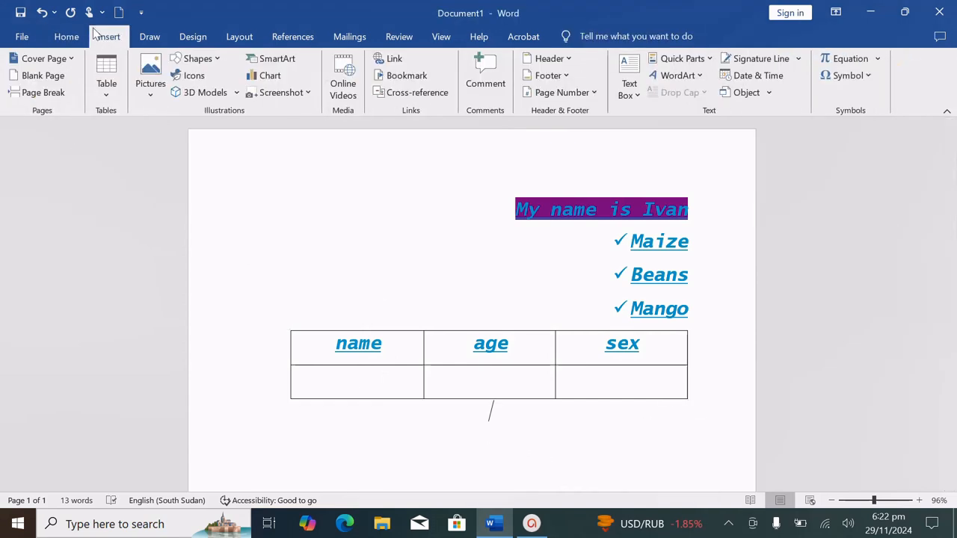
pyautogui.click(159, 101)
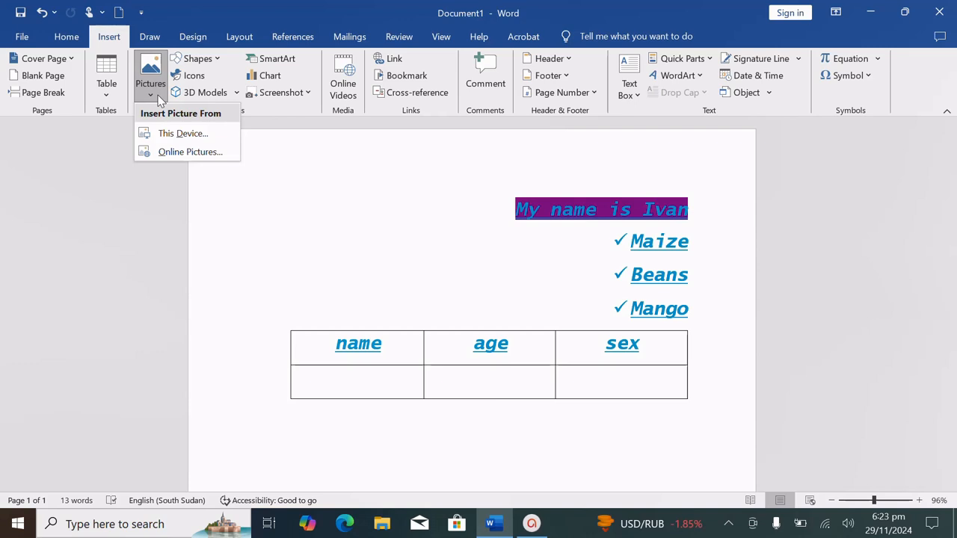
pyautogui.click(180, 136)
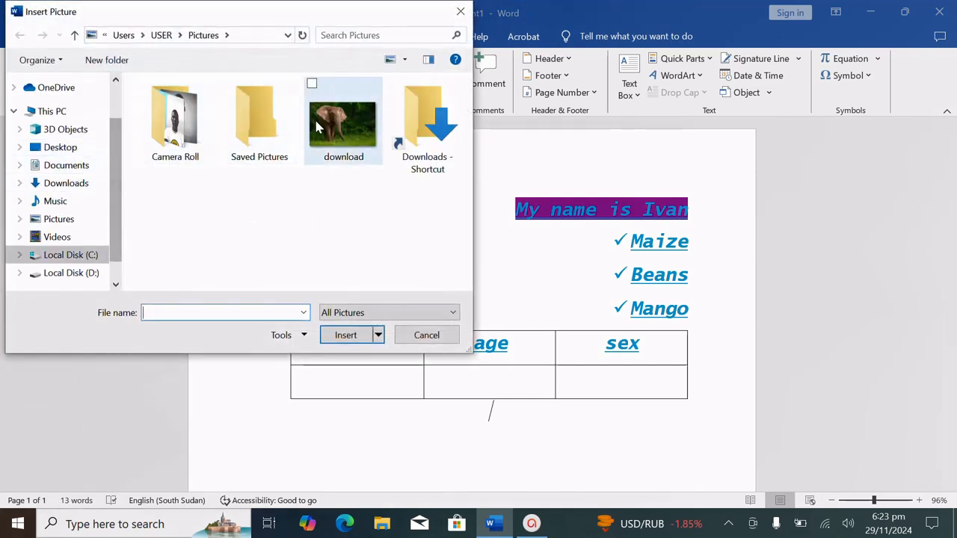
pyautogui.click(352, 139)
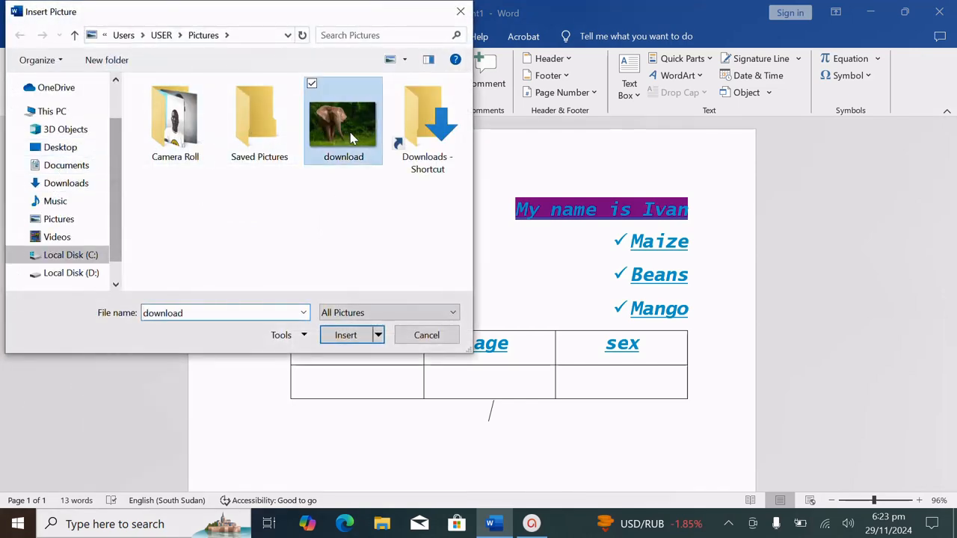
pyautogui.click(343, 335)
# Enlarge the elephant picture proportionally to about 7.3 cm high and 10.9 cm wide.
pyautogui.moveTo(457, 255); pyautogui.dragTo(447, 288)
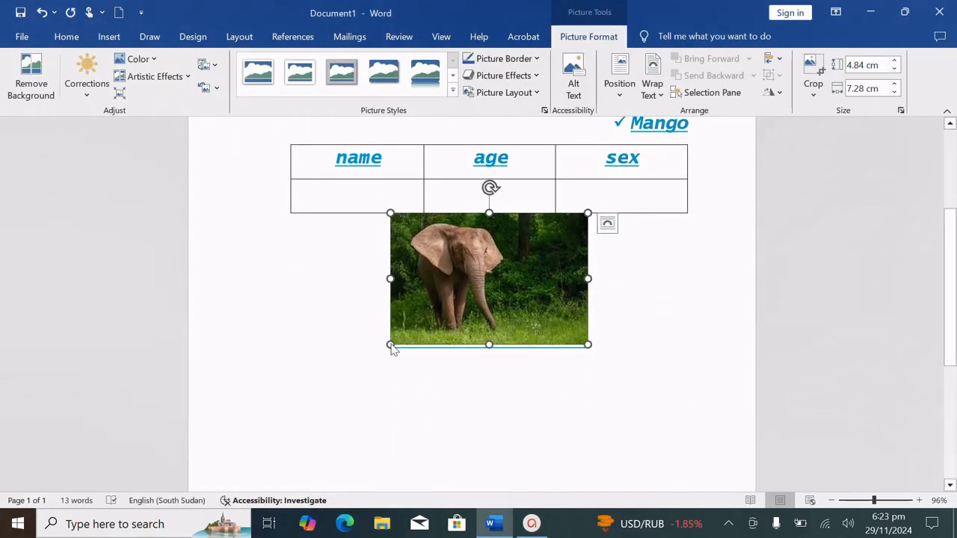
pyautogui.moveTo(390, 345); pyautogui.dragTo(341, 409)
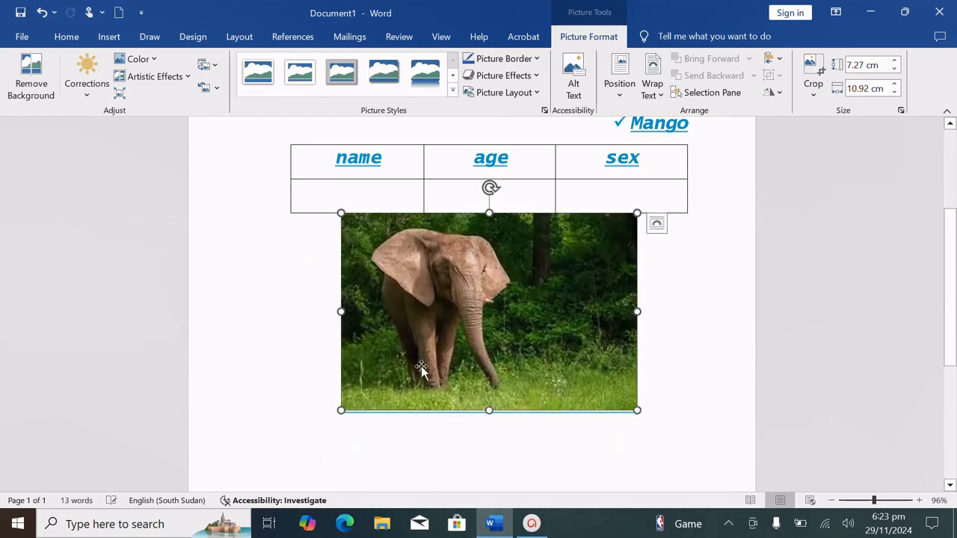
pyautogui.click(685, 291)
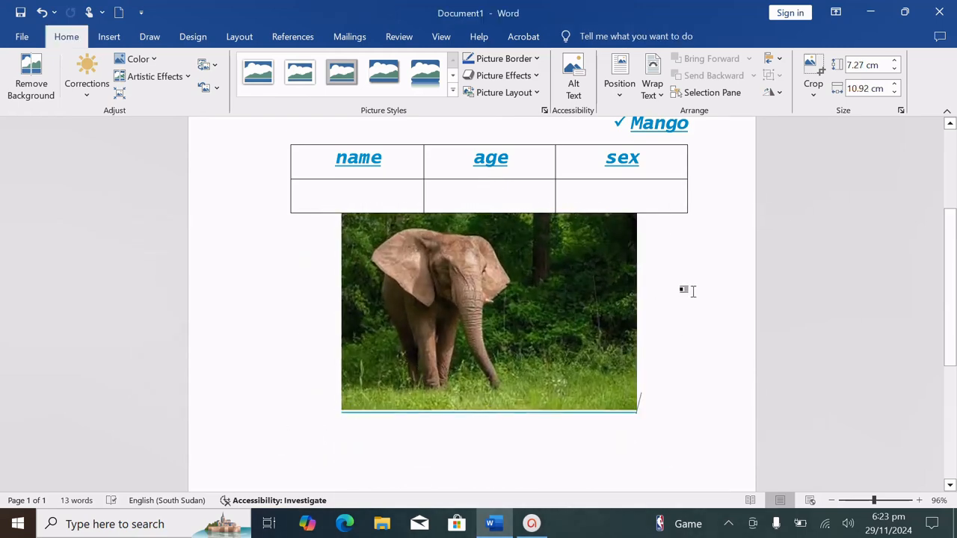
pyautogui.click(109, 36)
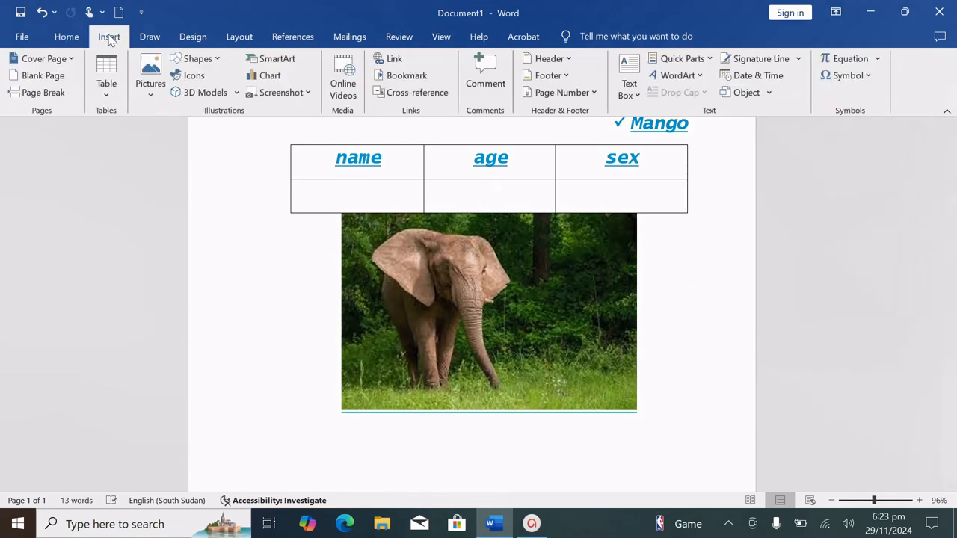
pyautogui.click(212, 60)
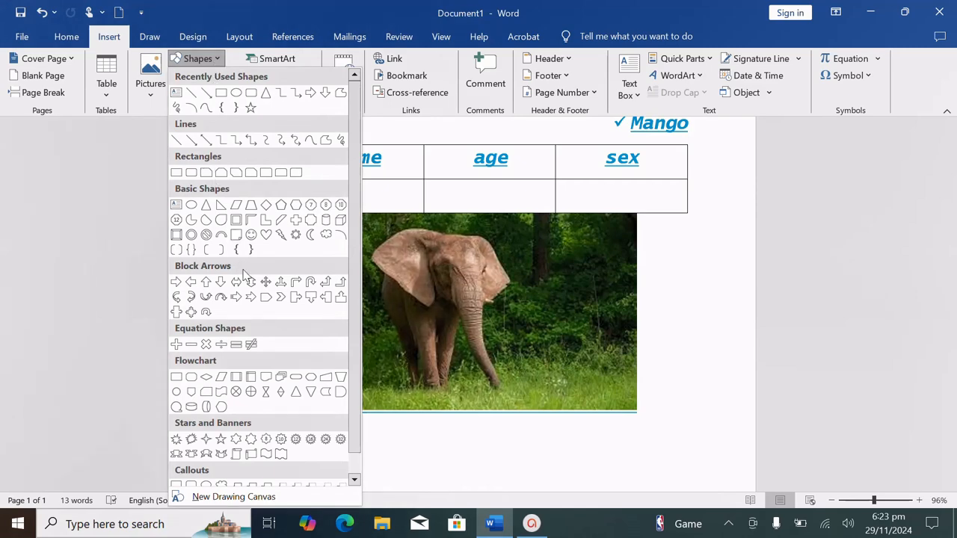
pyautogui.click(251, 234)
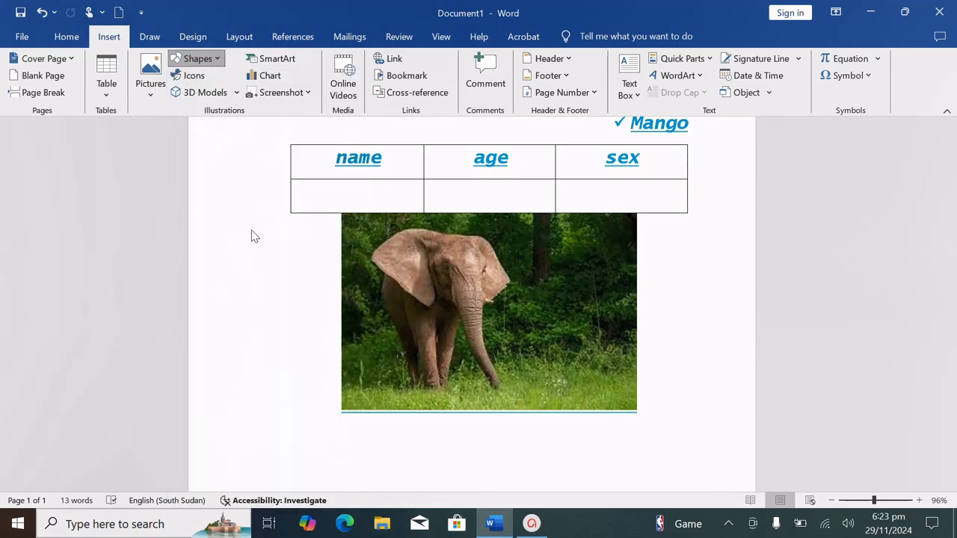
pyautogui.scroll(-6, 547, 370)
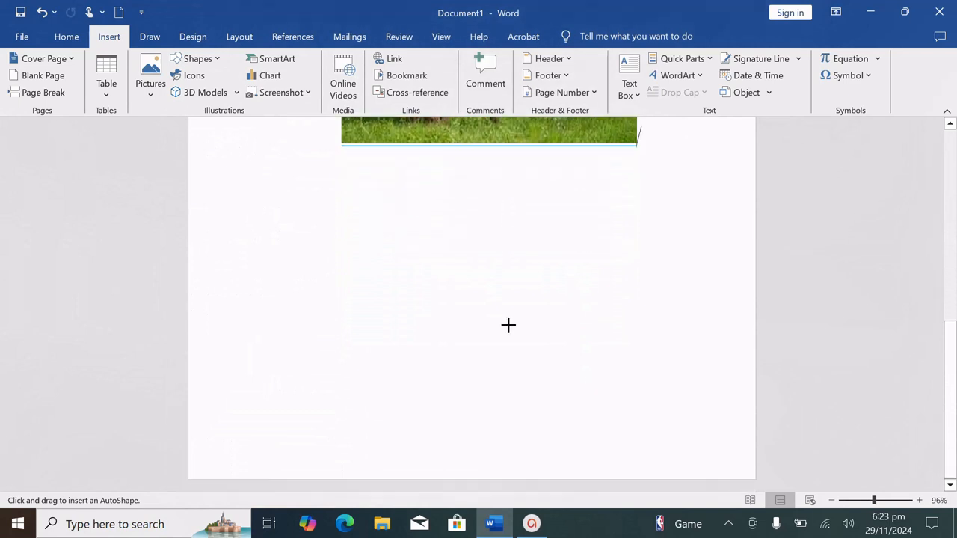
pyautogui.click(200, 58)
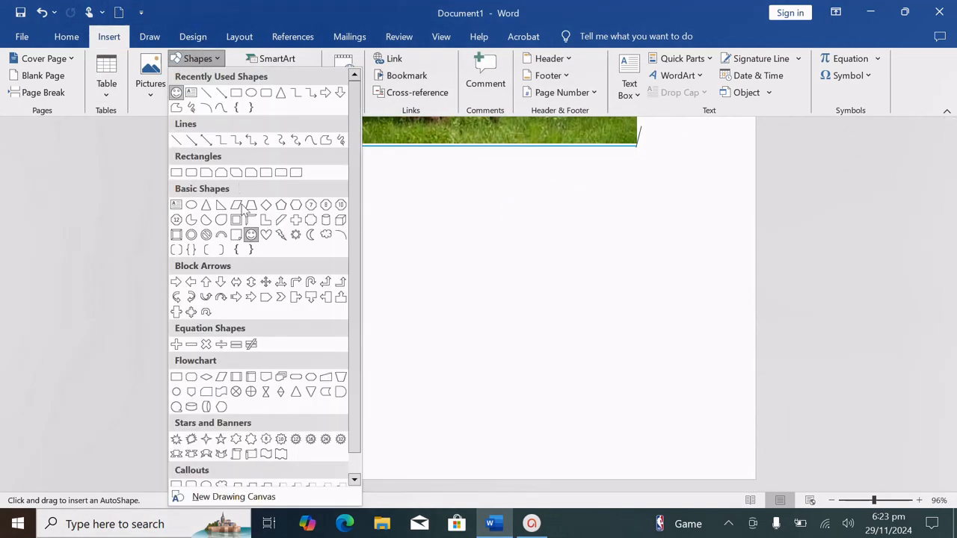
pyautogui.press('Escape')
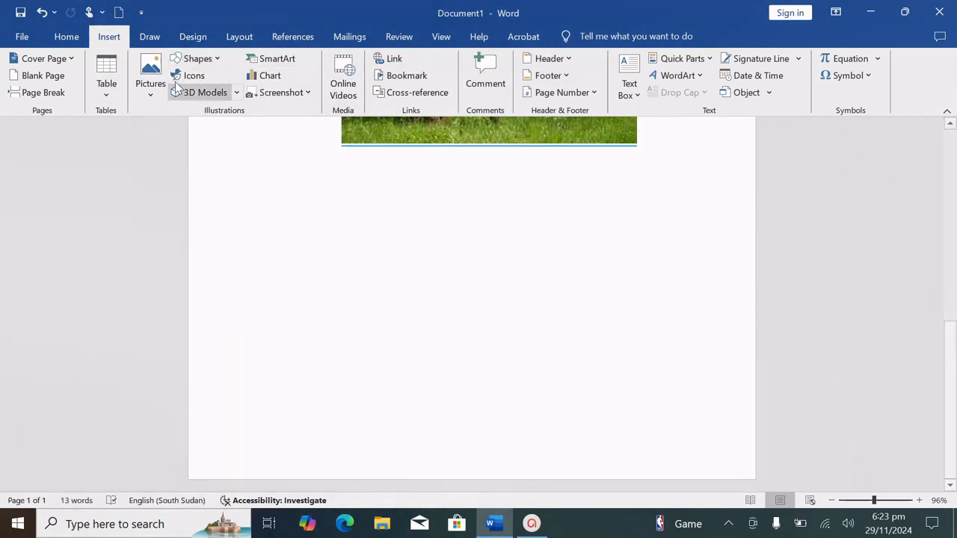
# Draw a smiley face shape about 5 cm high and 7.9 cm wide in the empty area below the elephant picture.
pyautogui.click(190, 60)
pyautogui.click(248, 241)
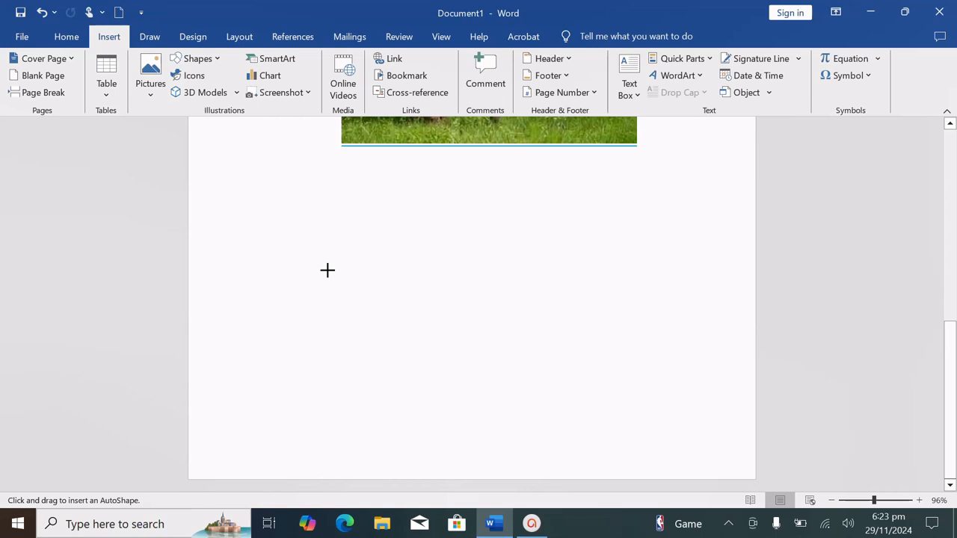
pyautogui.moveTo(327, 270); pyautogui.dragTo(541, 406)
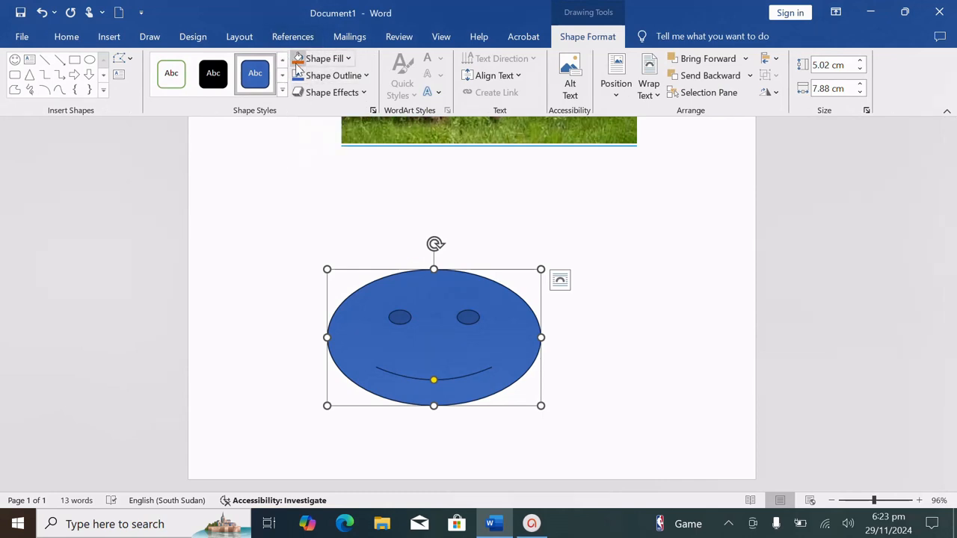
# Fill the smiley face with the standard yellow color and deselect it.
pyautogui.click(299, 64)
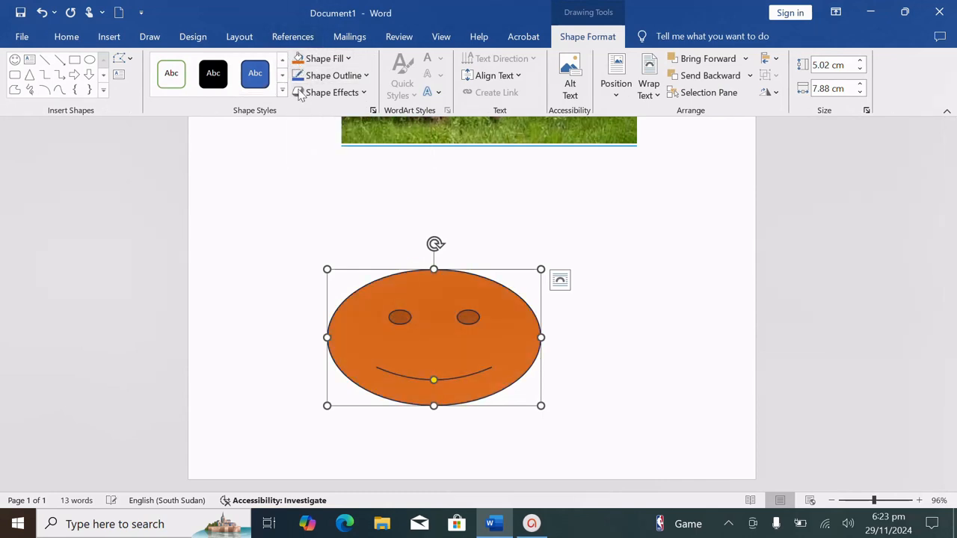
pyautogui.click(347, 60)
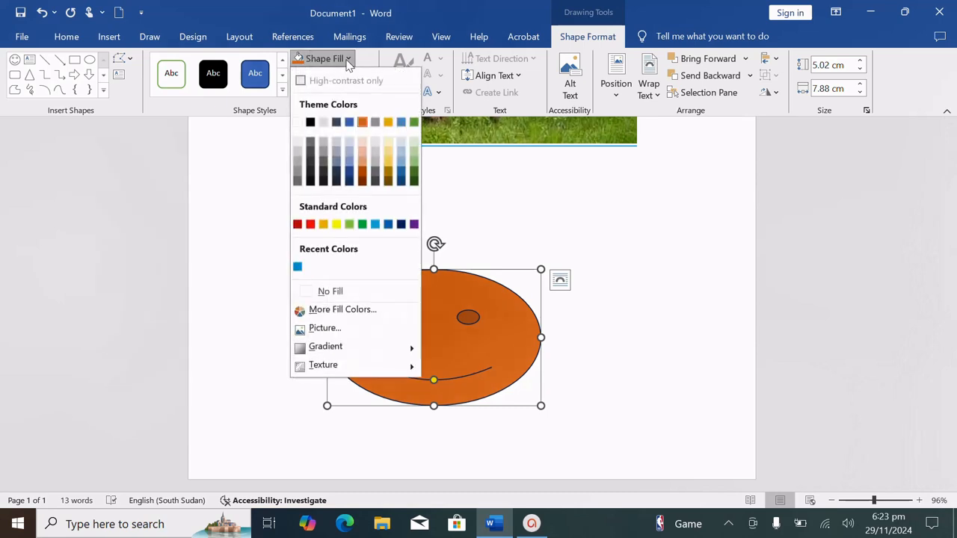
pyautogui.click(336, 224)
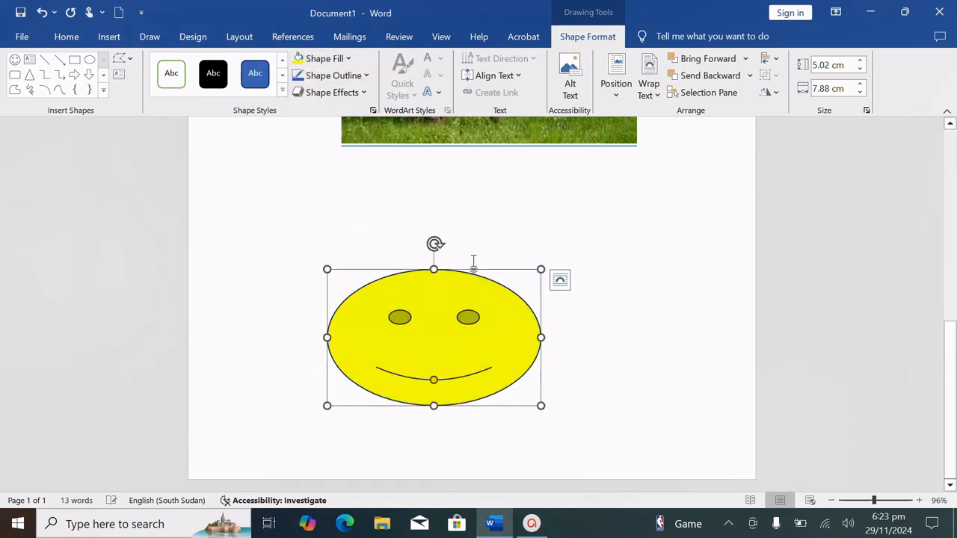
pyautogui.click(646, 321)
# Draw a flowchart oval about 4.4 cm high and 3.8 cm wide above and to the right of the smiley face.
pyautogui.click(109, 46)
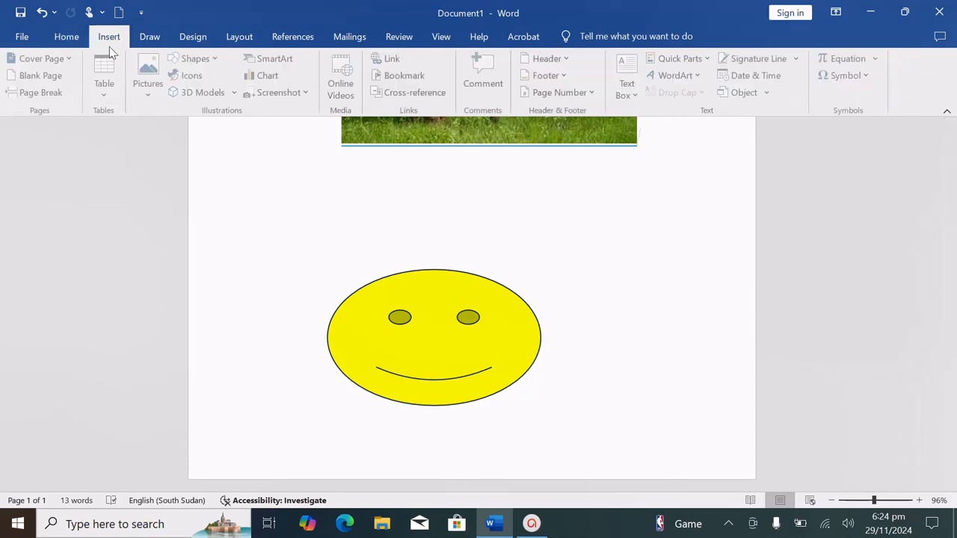
pyautogui.click(193, 58)
pyautogui.scroll(-1, 261, 312)
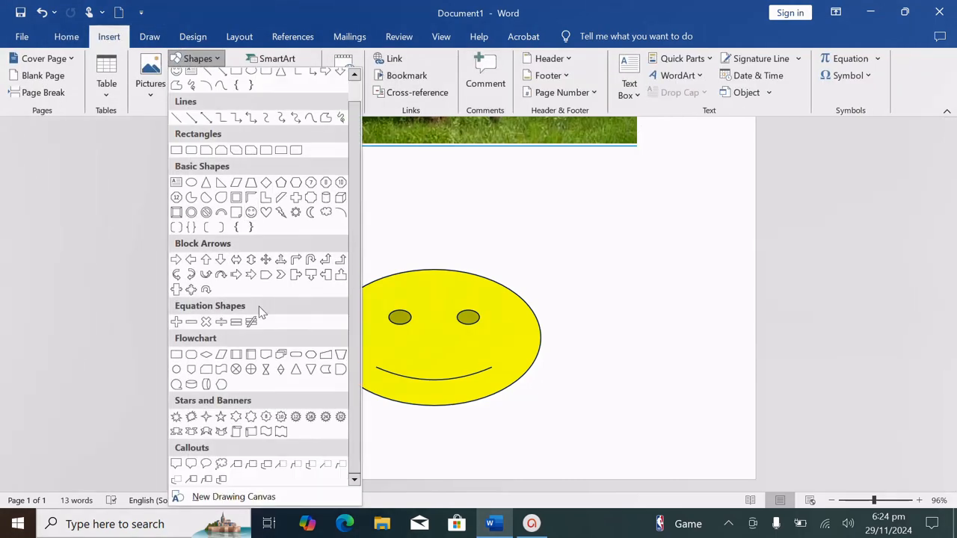
pyautogui.click(189, 384)
pyautogui.moveTo(605, 185); pyautogui.dragTo(707, 306)
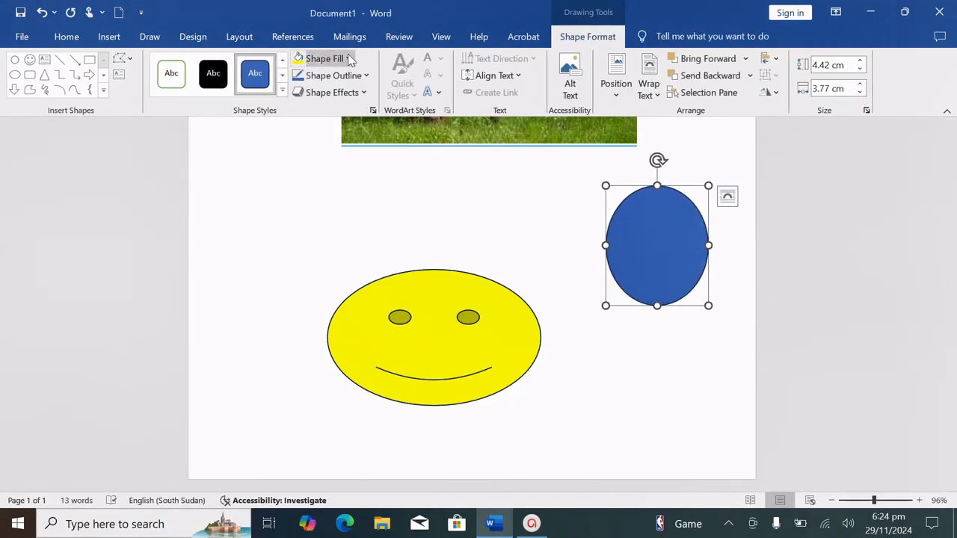
# Fill the oval with the standard red color and deselect it.
pyautogui.click(349, 59)
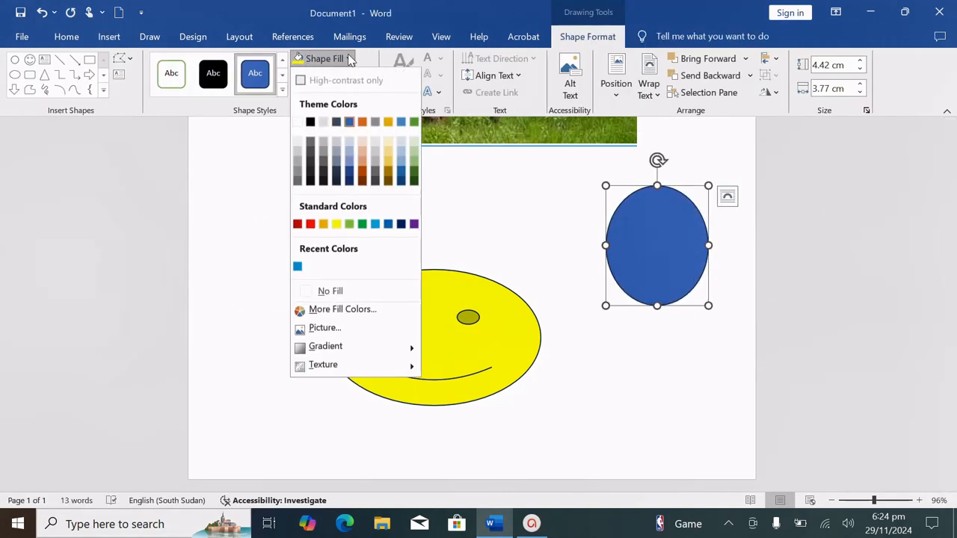
pyautogui.click(311, 225)
pyautogui.click(595, 316)
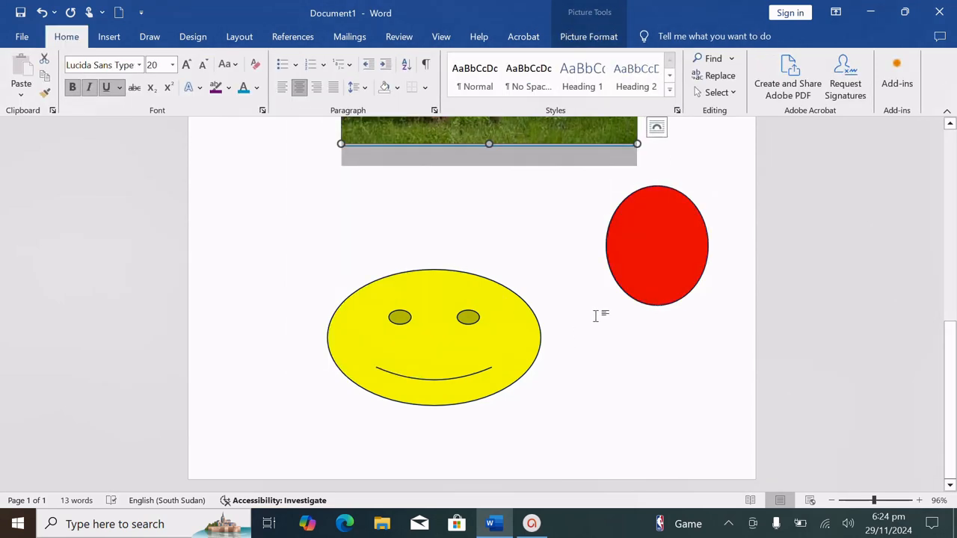
# Draw a text box about 2.5 cm high and 2.9 cm wide in the empty area above the table's name column.
pyautogui.scroll(6, 596, 315)
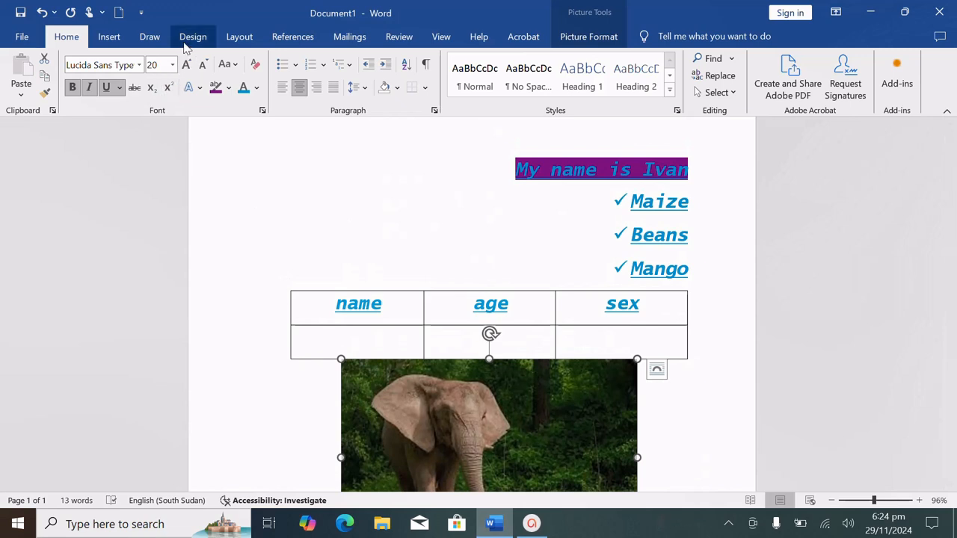
pyautogui.click(110, 41)
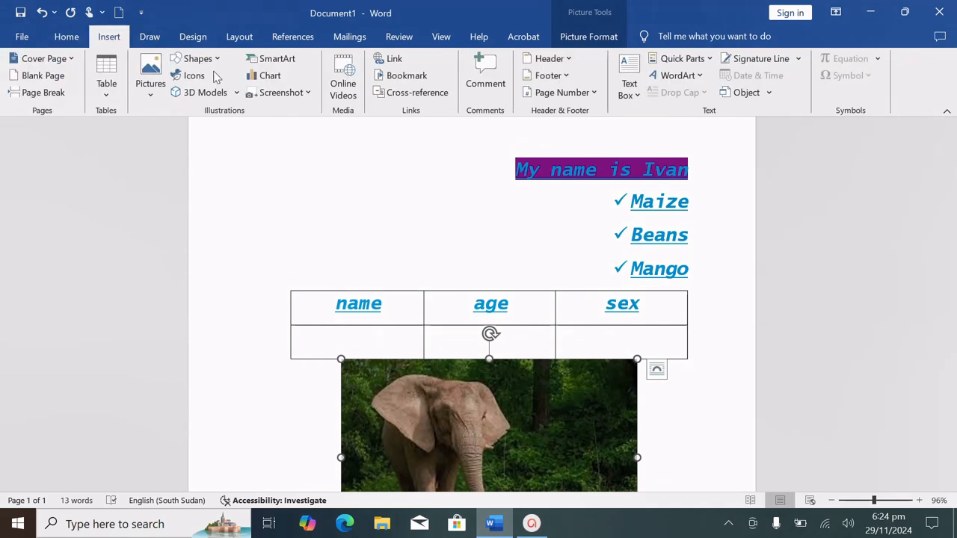
pyautogui.click(628, 84)
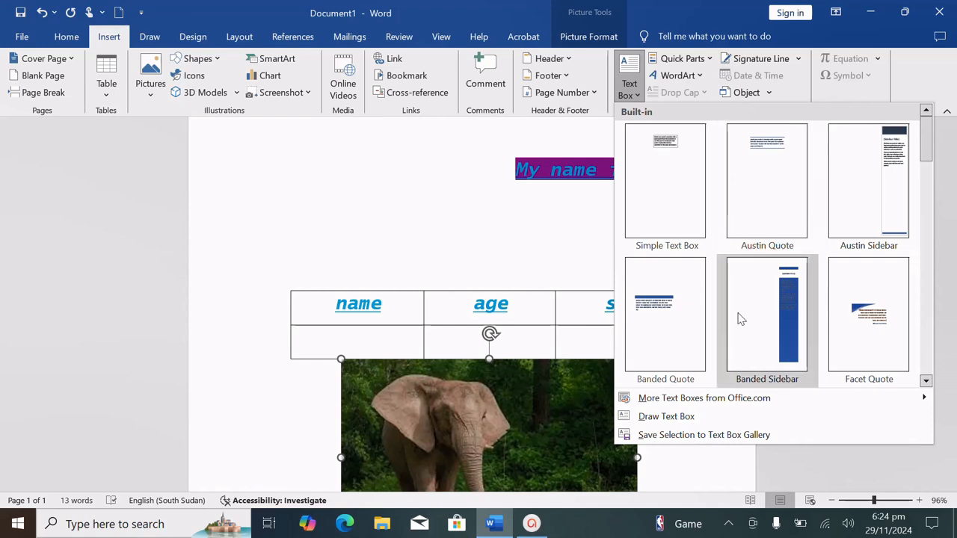
pyautogui.click(667, 417)
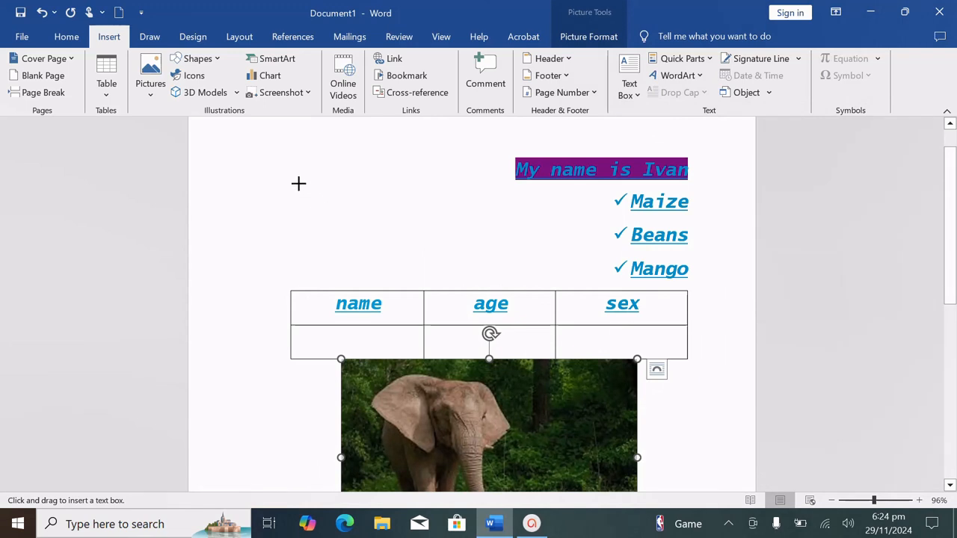
pyautogui.moveTo(298, 183); pyautogui.dragTo(378, 251)
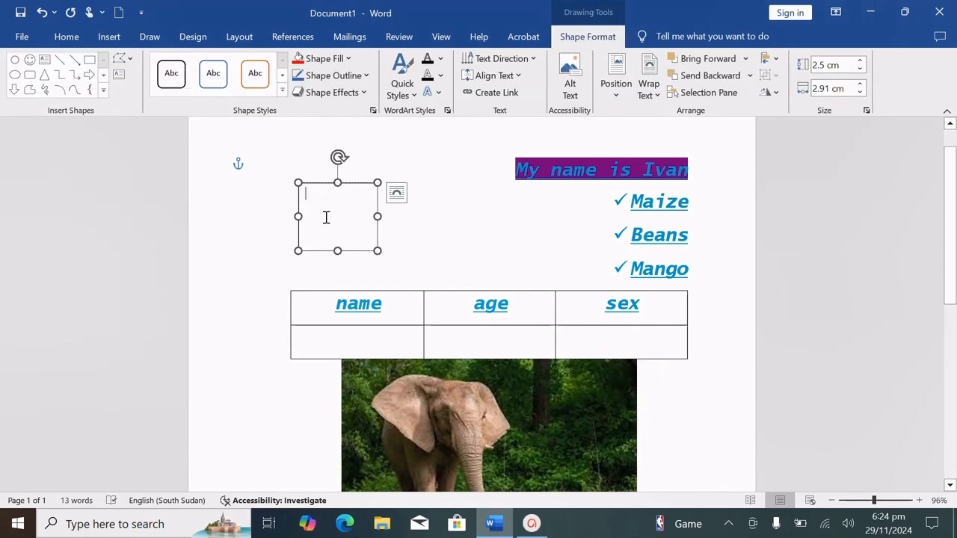
# Enter "Good morning" in the text box and move the box directly below the highlighted name line, over the Maize and Beans items.
pyautogui.write('g')
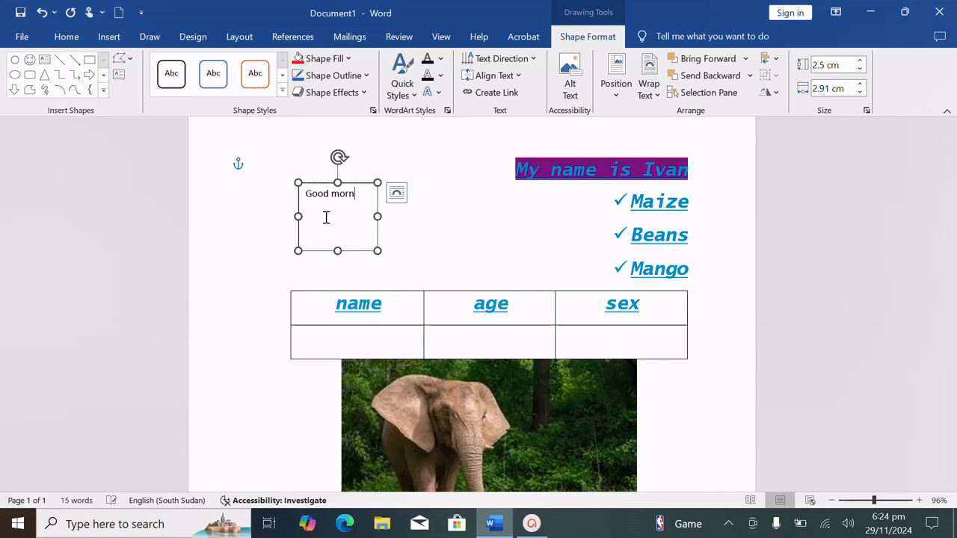
pyautogui.click(416, 227)
pyautogui.click(363, 216)
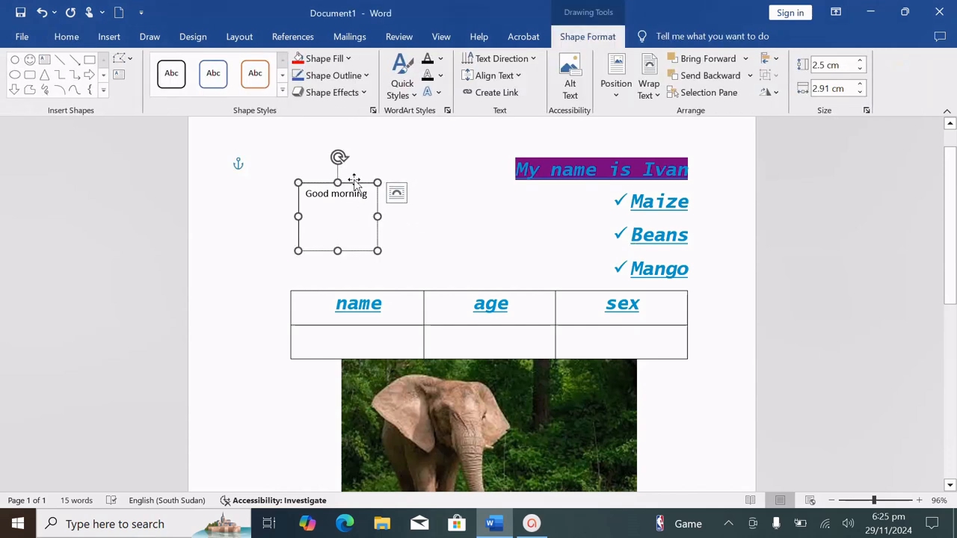
pyautogui.moveTo(355, 182); pyautogui.dragTo(655, 178)
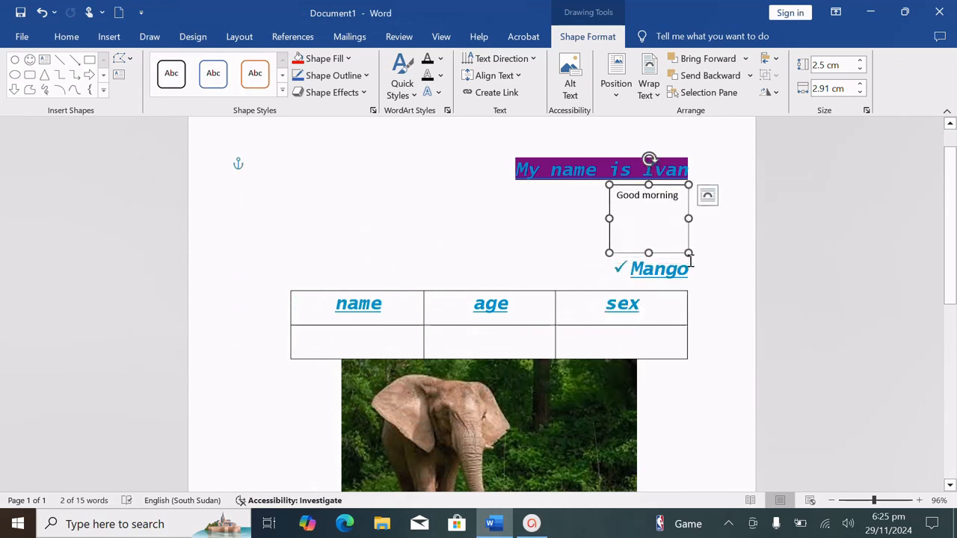
# Add the header text "My header", then reopen the header for editing once and return to the document body.
pyautogui.click(109, 36)
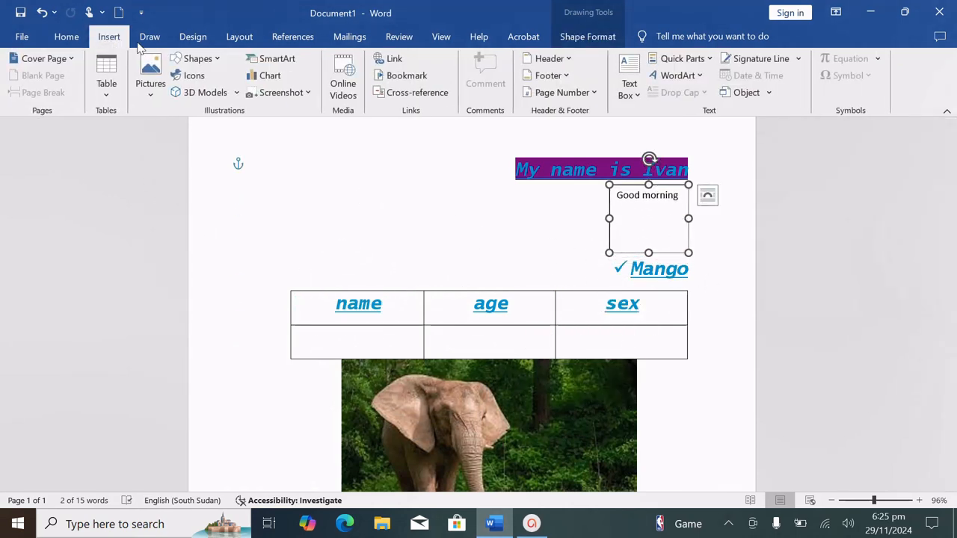
pyautogui.click(555, 61)
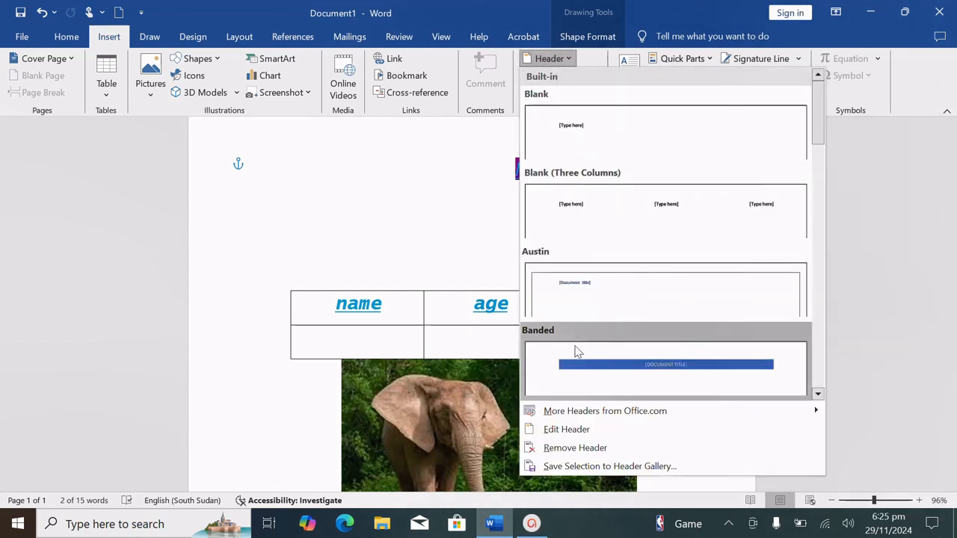
pyautogui.click(574, 429)
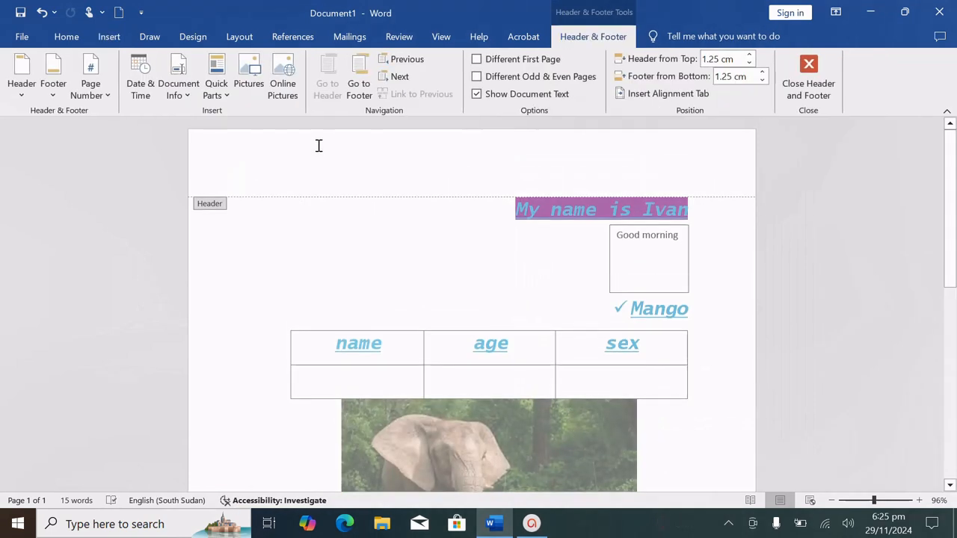
pyautogui.write('m')
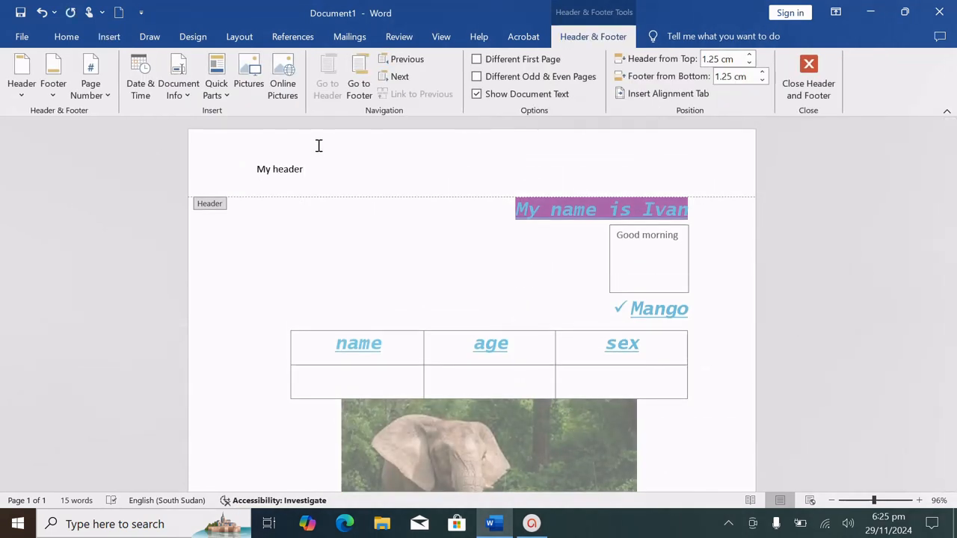
pyautogui.doubleClick(323, 299)
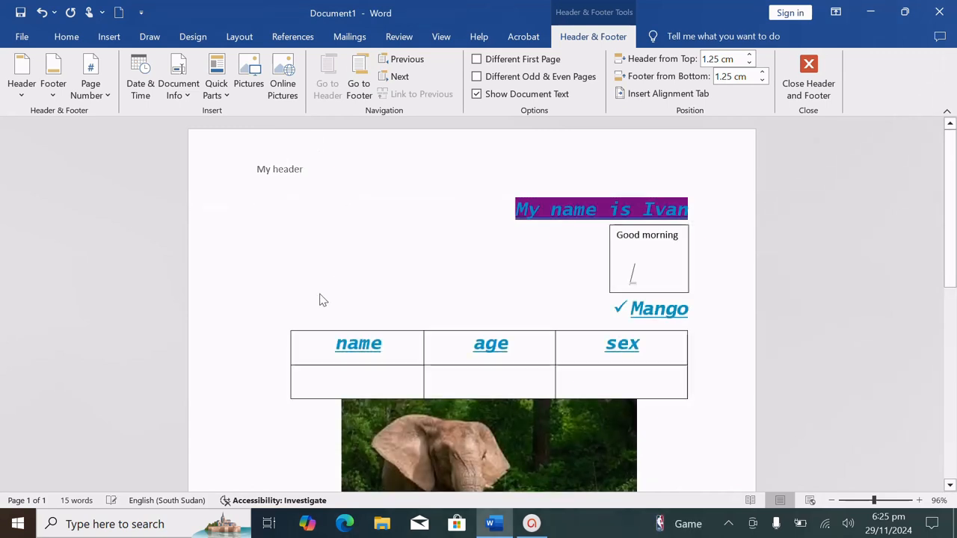
pyautogui.doubleClick(329, 169)
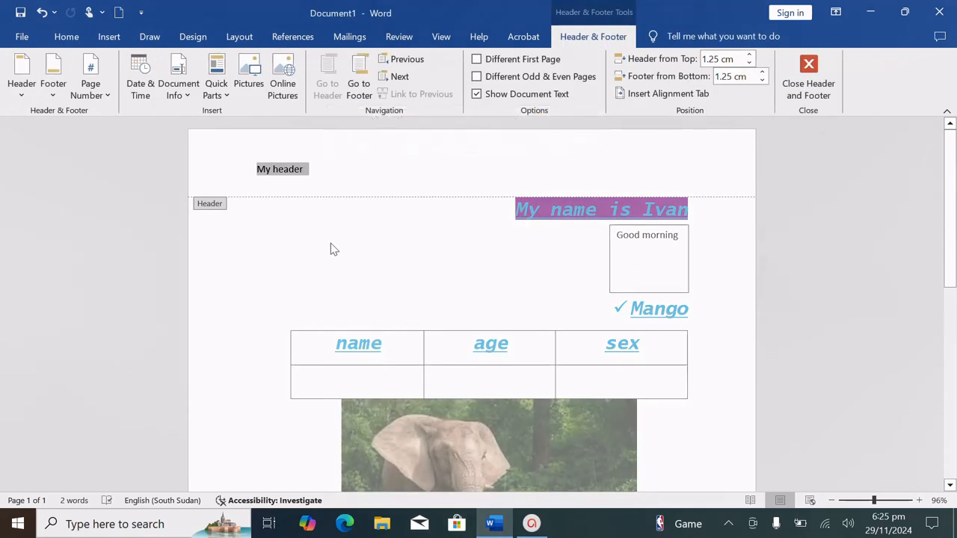
pyautogui.doubleClick(330, 243)
# Add the footer text "My footer", reopen the footer for editing once and return to the document body.
pyautogui.scroll(-6, 331, 243)
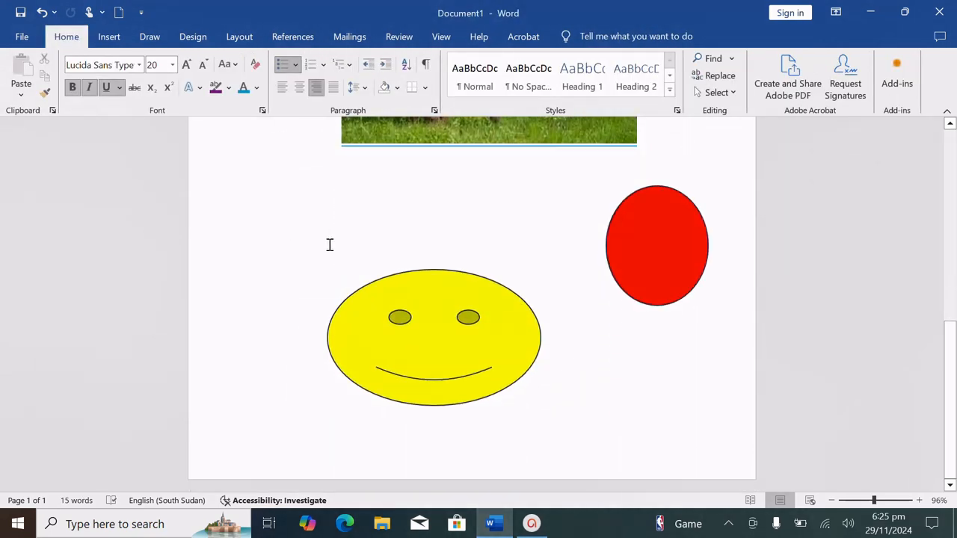
pyautogui.click(122, 39)
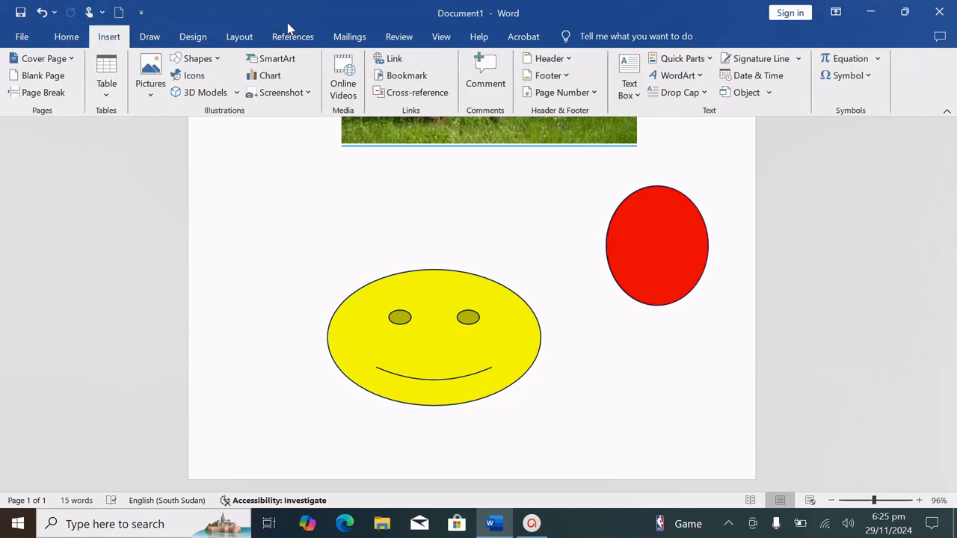
pyautogui.click(548, 76)
pyautogui.click(579, 453)
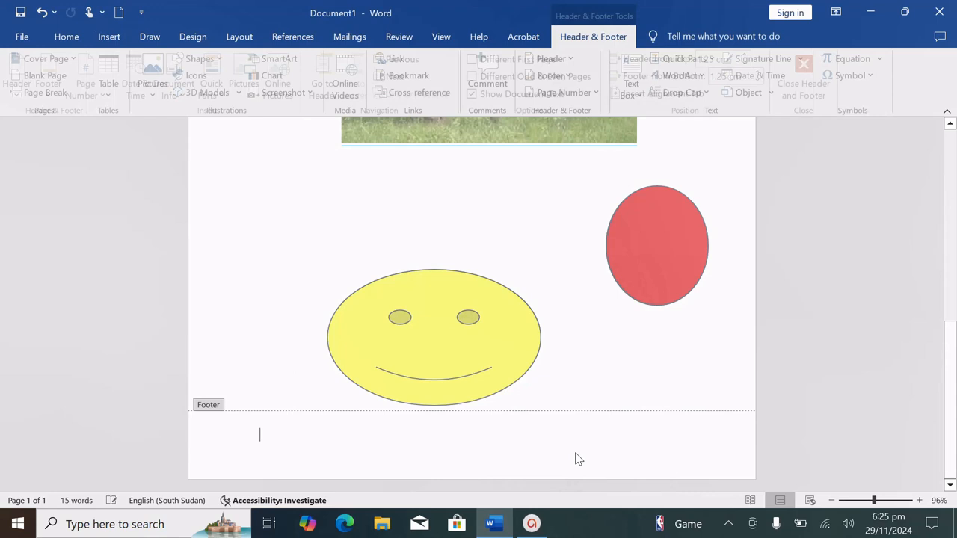
pyautogui.write('My footer')
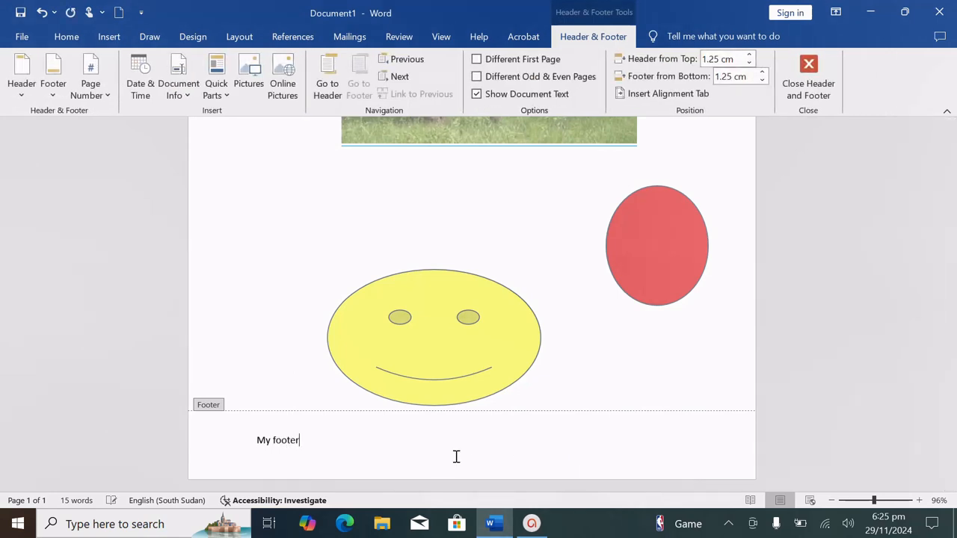
pyautogui.doubleClick(295, 292)
pyautogui.scroll(-3, 306, 378)
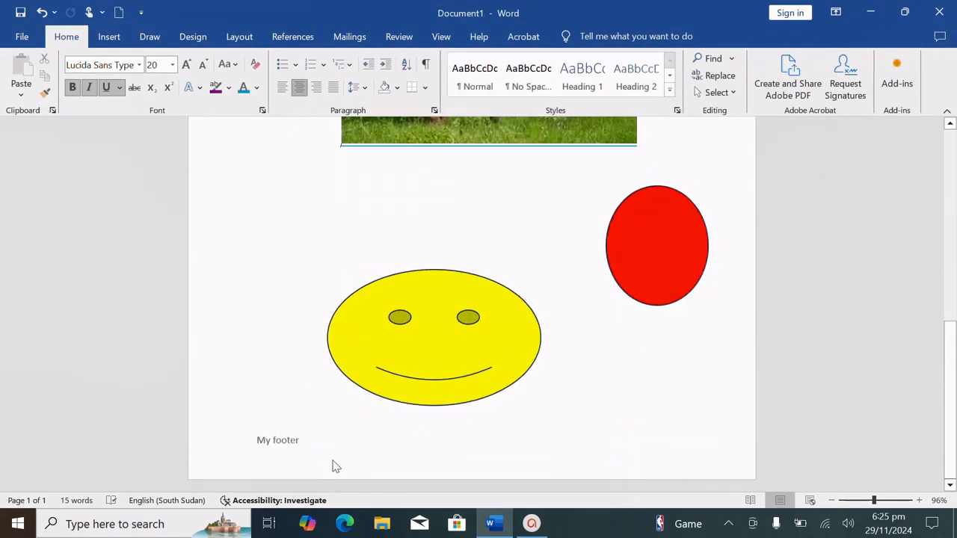
pyautogui.doubleClick(334, 465)
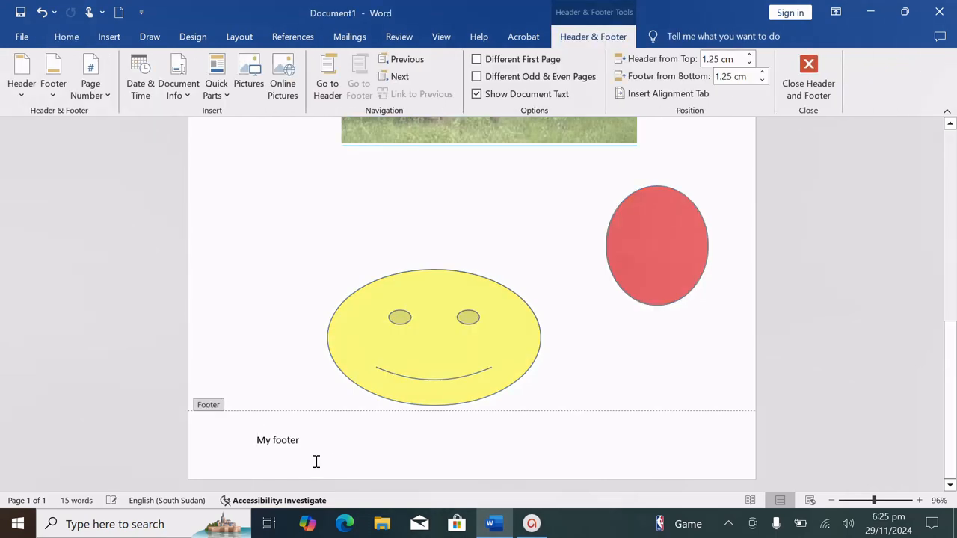
pyautogui.doubleClick(314, 223)
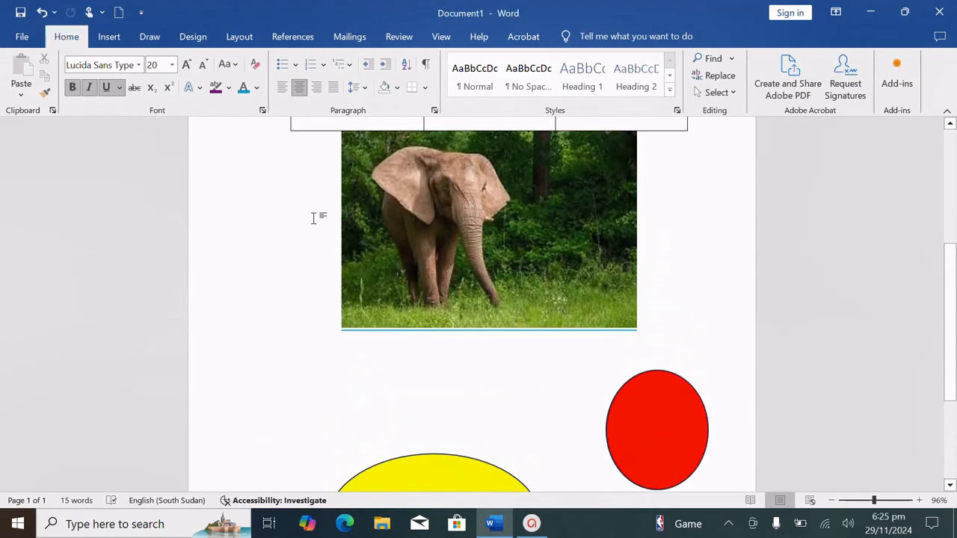
# With the red pen, scribble beside the elephant picture and draw a loop around the elephant's head.
pyautogui.scroll(5, 590, 190)
pyautogui.scroll(2, 431, 170)
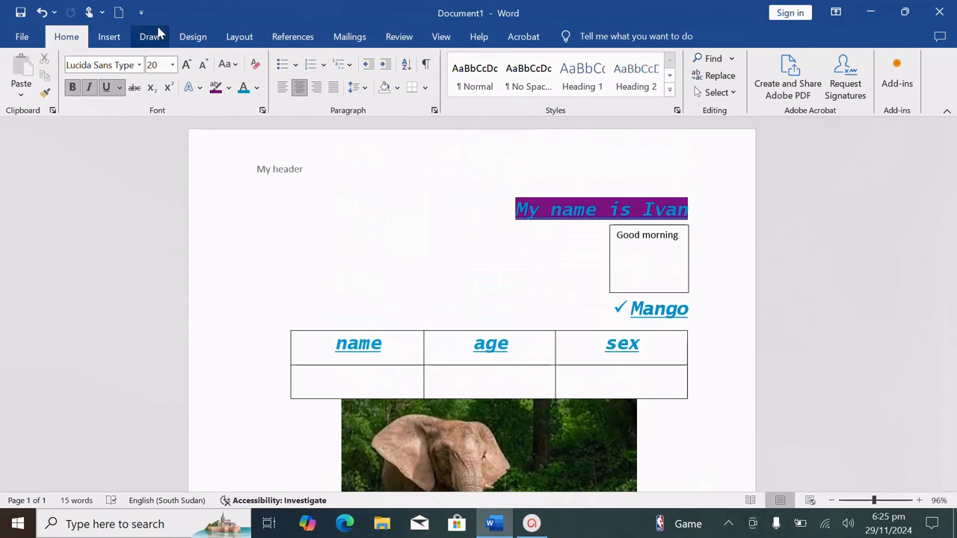
pyautogui.click(113, 38)
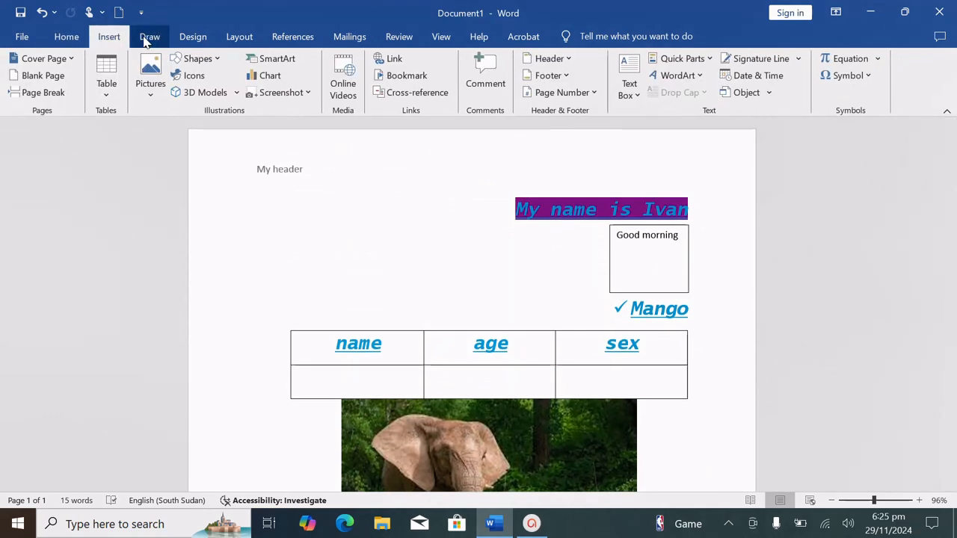
pyautogui.click(149, 37)
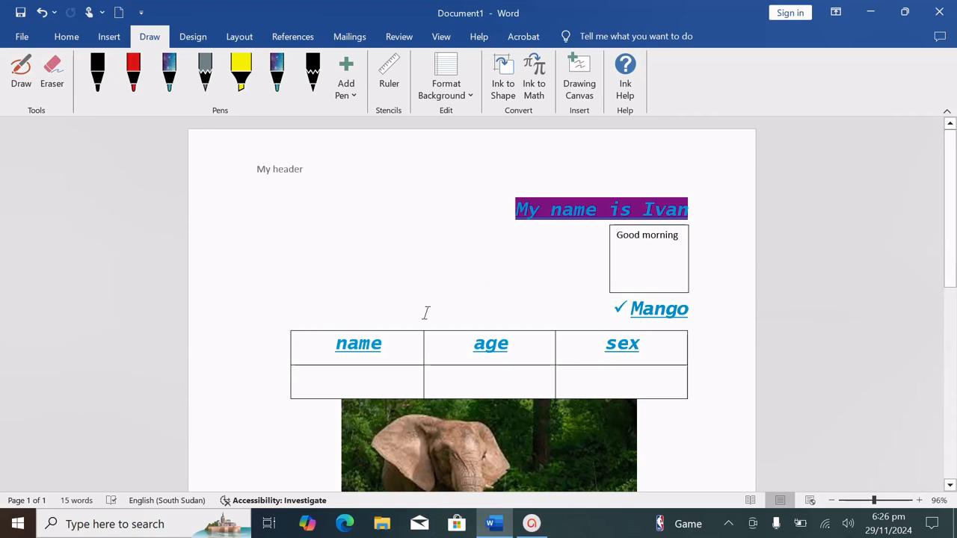
pyautogui.scroll(-3, 446, 389)
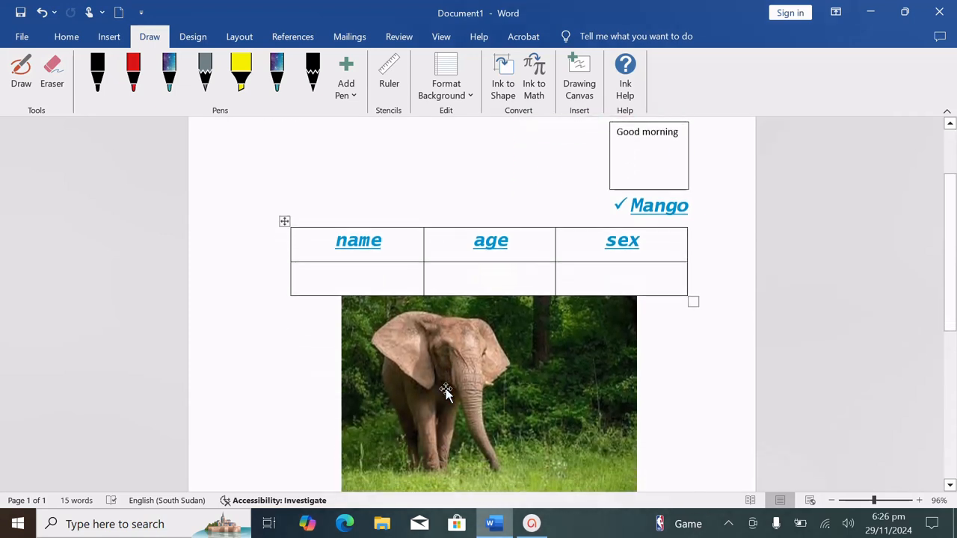
pyautogui.click(132, 80)
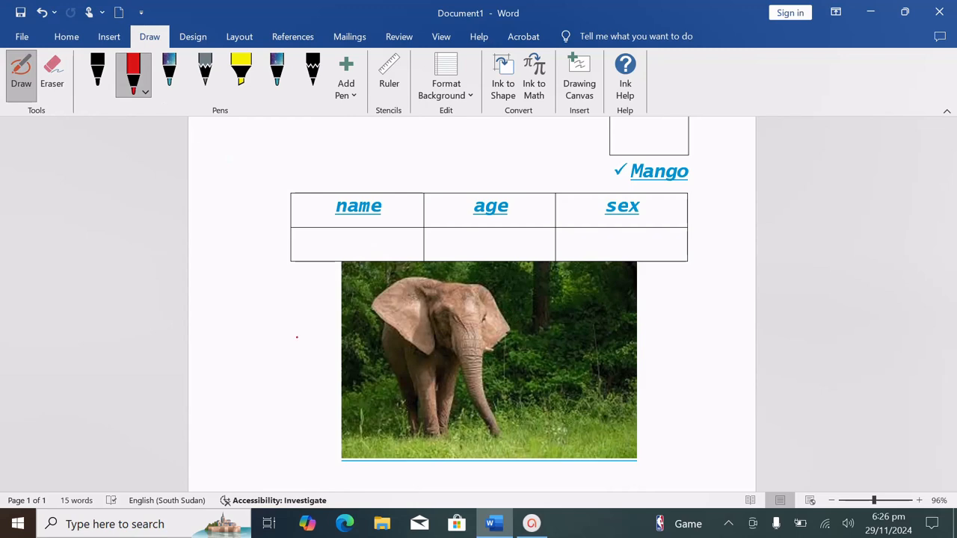
pyautogui.moveTo(284, 323); pyautogui.dragTo(258, 364)
pyautogui.moveTo(282, 329); pyautogui.dragTo(256, 380)
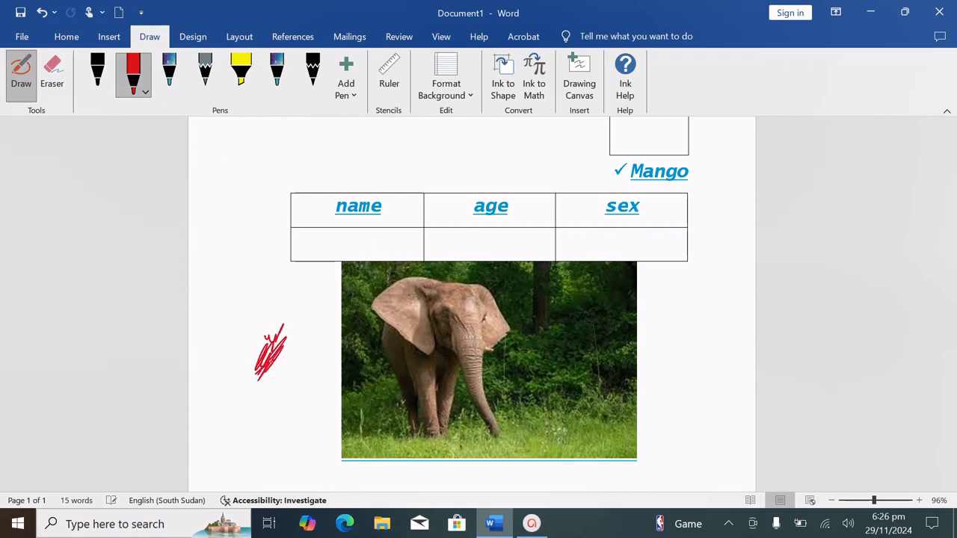
pyautogui.moveTo(534, 321)
pyautogui.mouseDown()
pyautogui.moveTo(508, 299)
pyautogui.moveTo(448, 290)
pyautogui.moveTo(441, 366)
pyautogui.moveTo(523, 347)
pyautogui.moveTo(535, 320)
pyautogui.mouseUp()
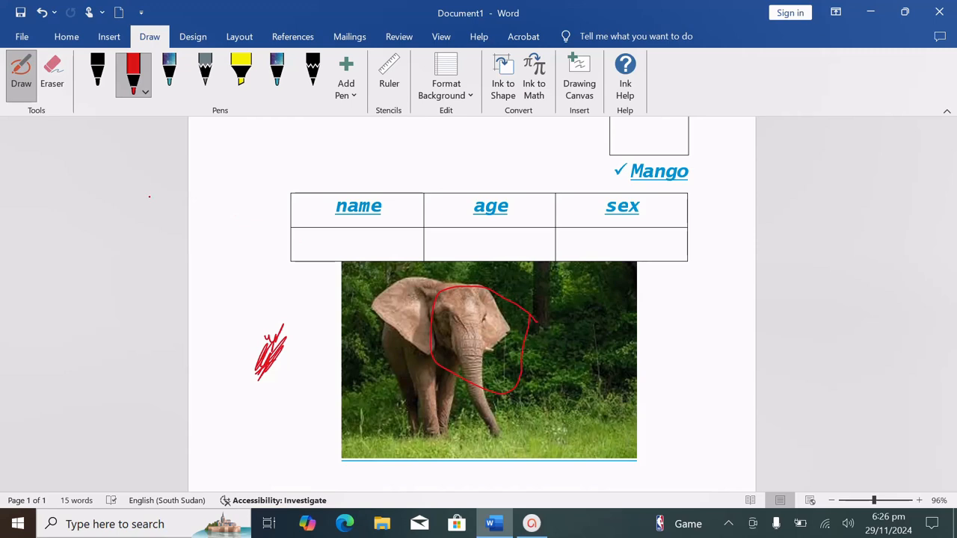
# Erase the red scribble and the red loop on the elephant picture, and leave the ink tools.
pyautogui.click(51, 74)
pyautogui.click(265, 329)
pyautogui.click(437, 311)
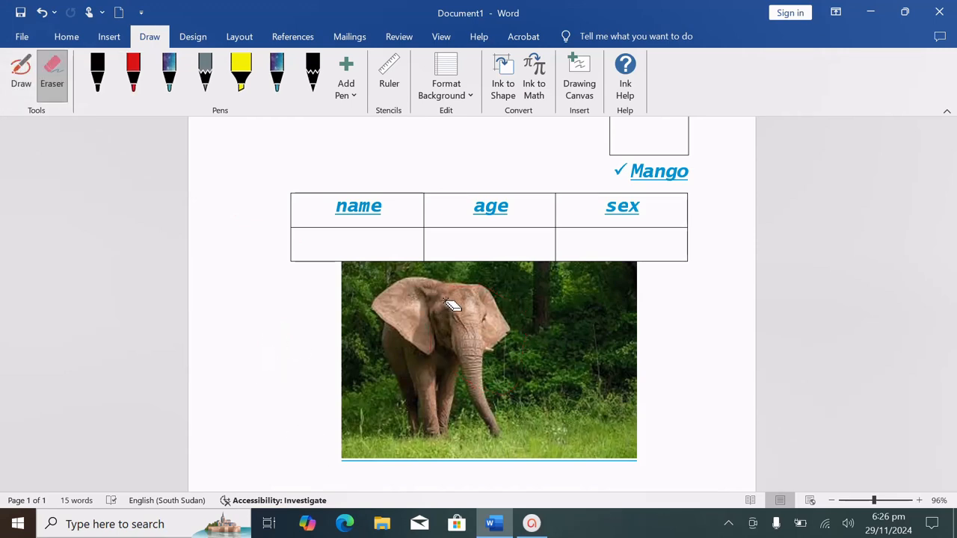
pyautogui.click(33, 85)
pyautogui.click(20, 81)
# Center the purple-highlighted name line at the top of the document.
pyautogui.click(189, 41)
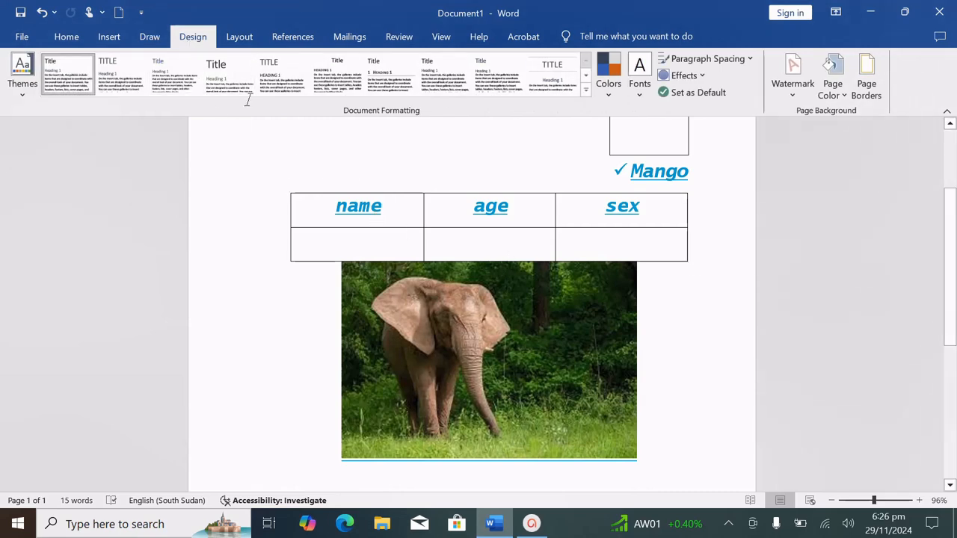
pyautogui.scroll(-4, 451, 231)
pyautogui.scroll(5, 451, 231)
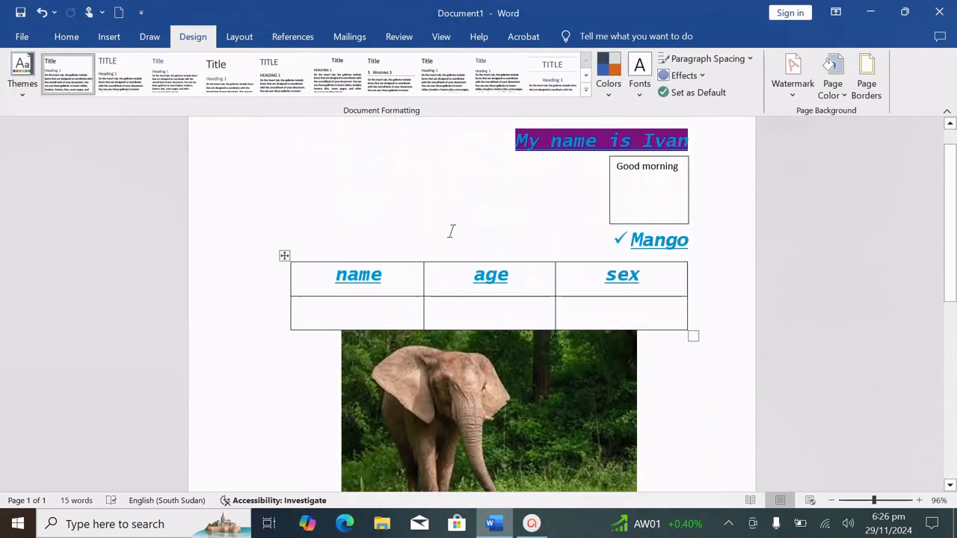
pyautogui.scroll(2, 463, 227)
pyautogui.moveTo(699, 204); pyautogui.dragTo(520, 244)
pyautogui.moveTo(708, 193); pyautogui.dragTo(509, 185)
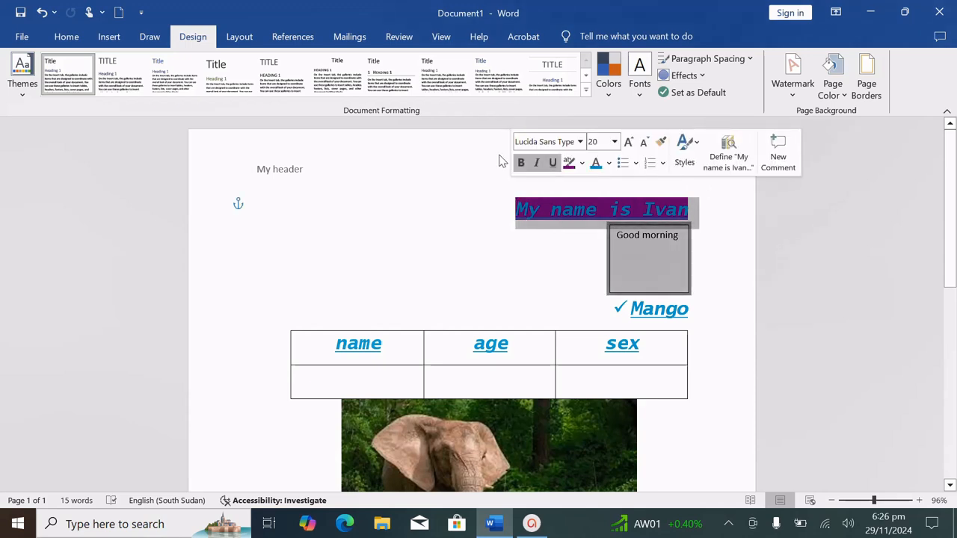
pyautogui.click(69, 36)
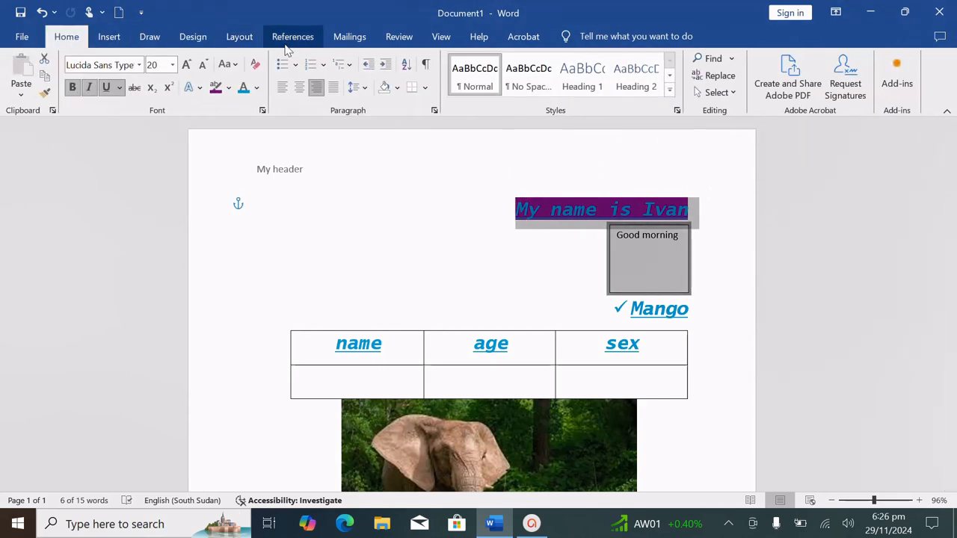
pyautogui.click(299, 87)
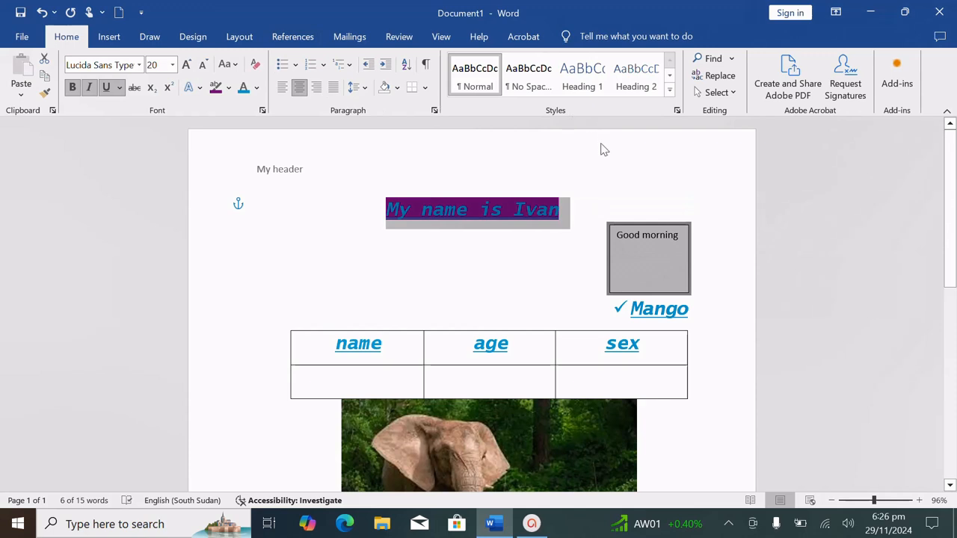
# Try several document style sets on the page and apply the one with the centered black title.
pyautogui.click(596, 200)
pyautogui.moveTo(573, 212); pyautogui.dragTo(547, 192)
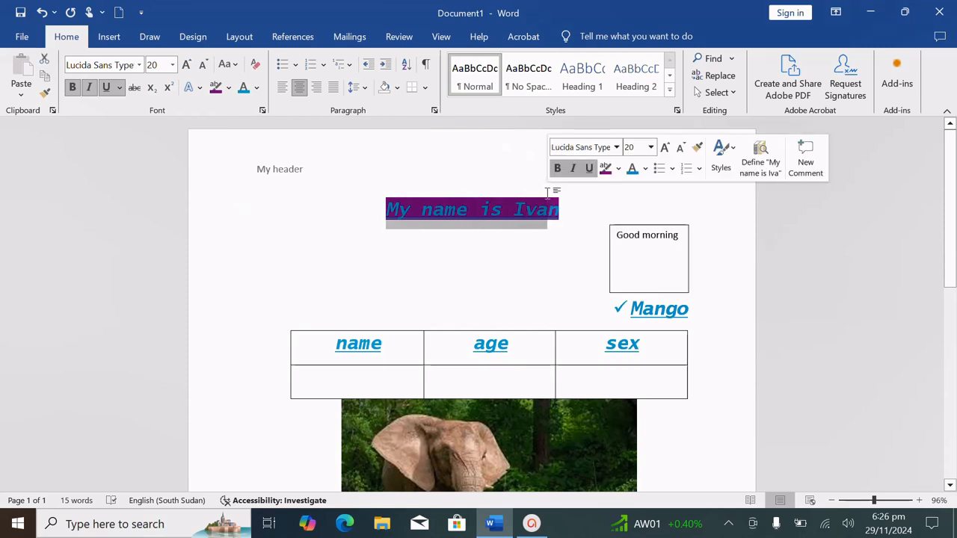
pyautogui.click(196, 38)
pyautogui.click(137, 86)
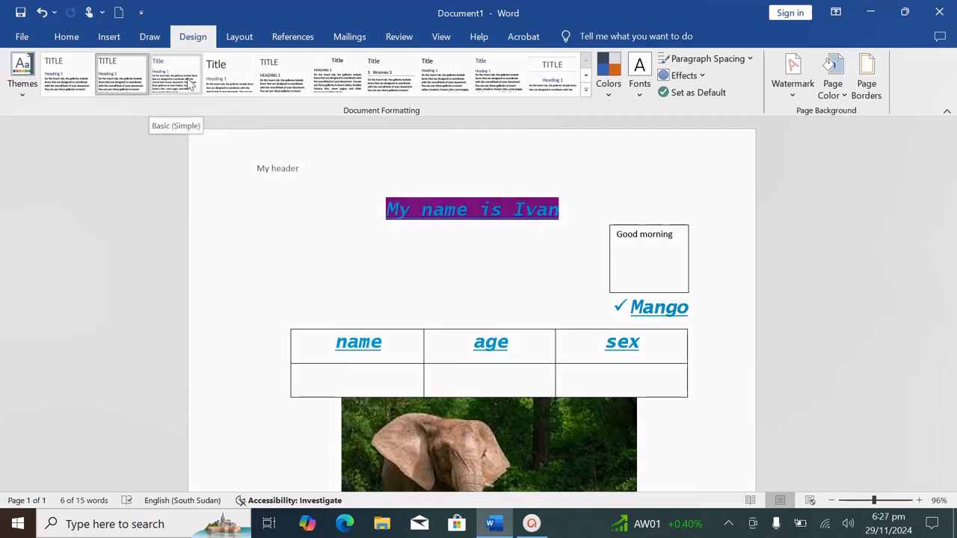
pyautogui.click(189, 84)
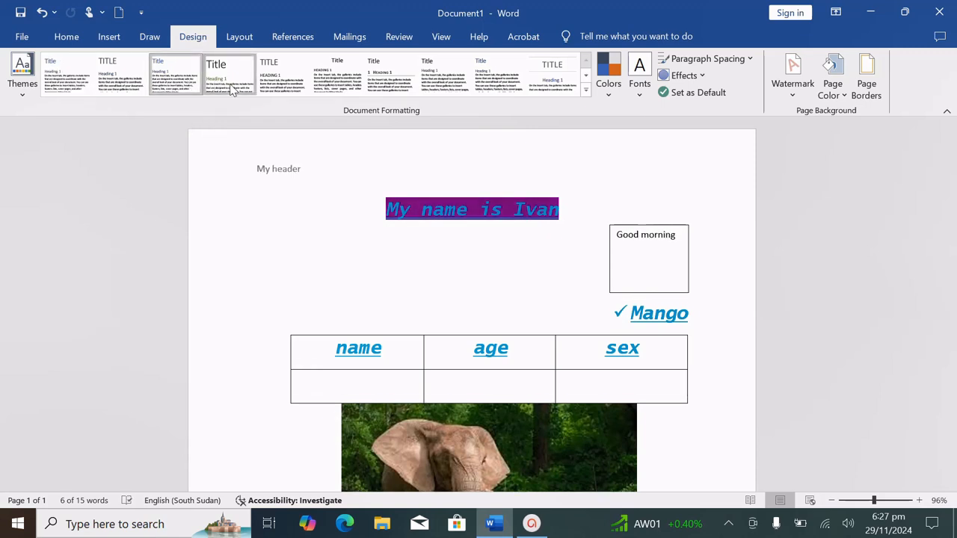
pyautogui.click(230, 84)
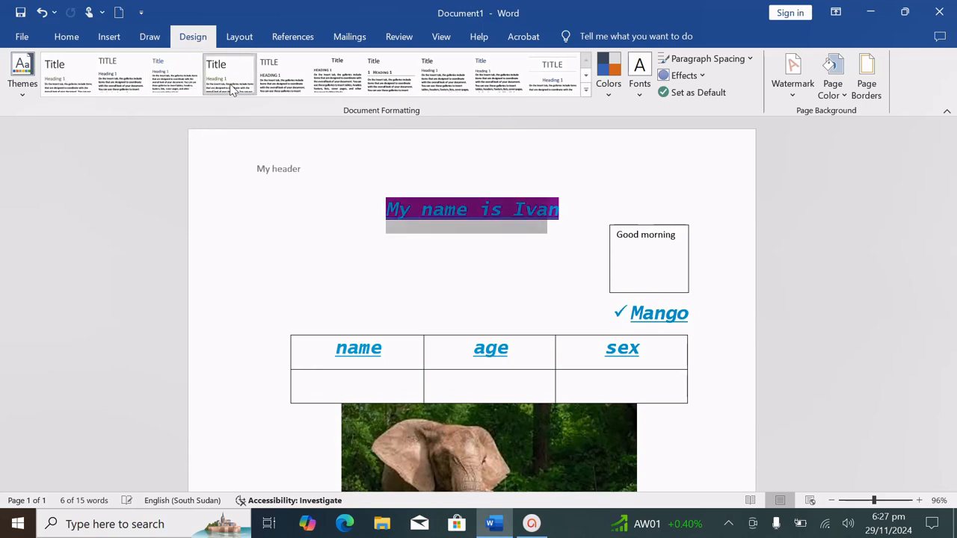
pyautogui.click(342, 86)
pyautogui.click(682, 189)
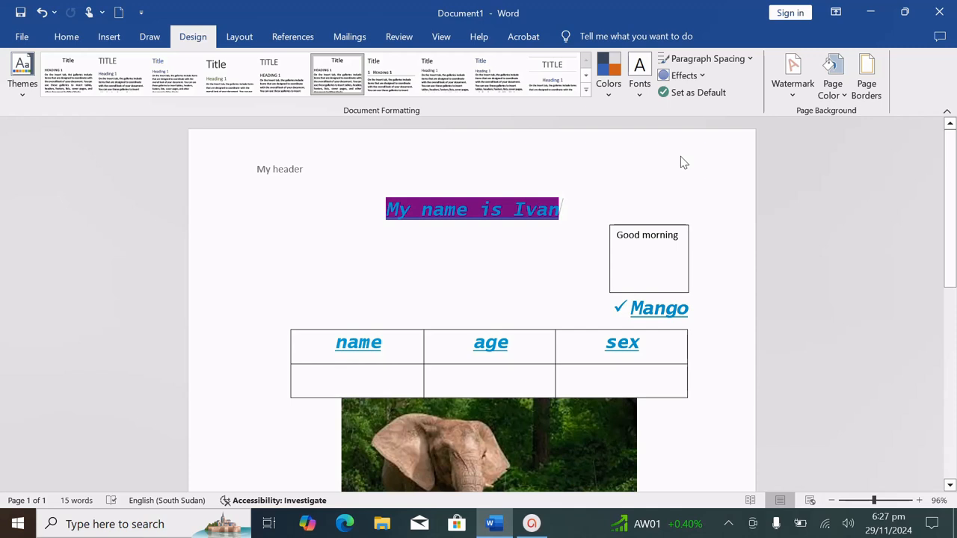
# Add the CONFIDENTIAL 1 watermark to the page and look it over down the document.
pyautogui.click(795, 93)
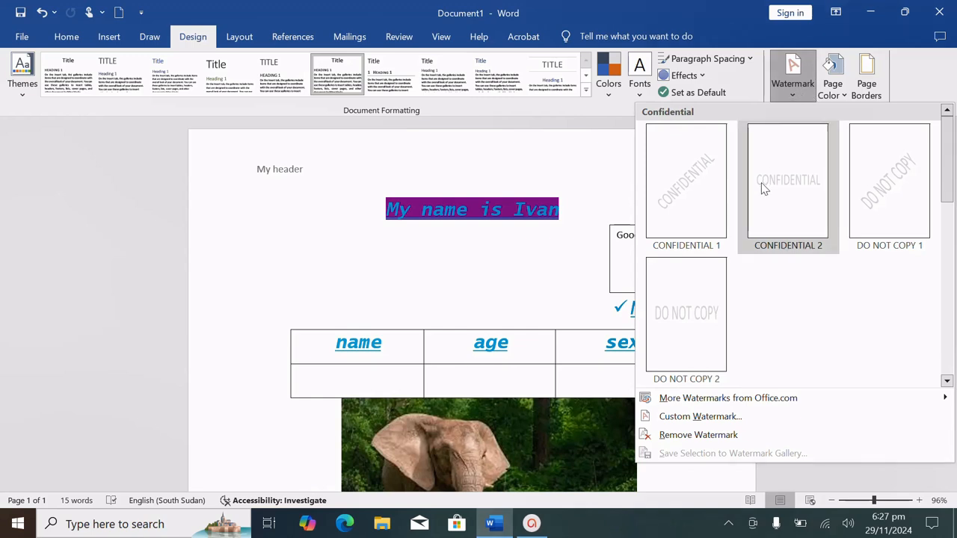
pyautogui.click(680, 209)
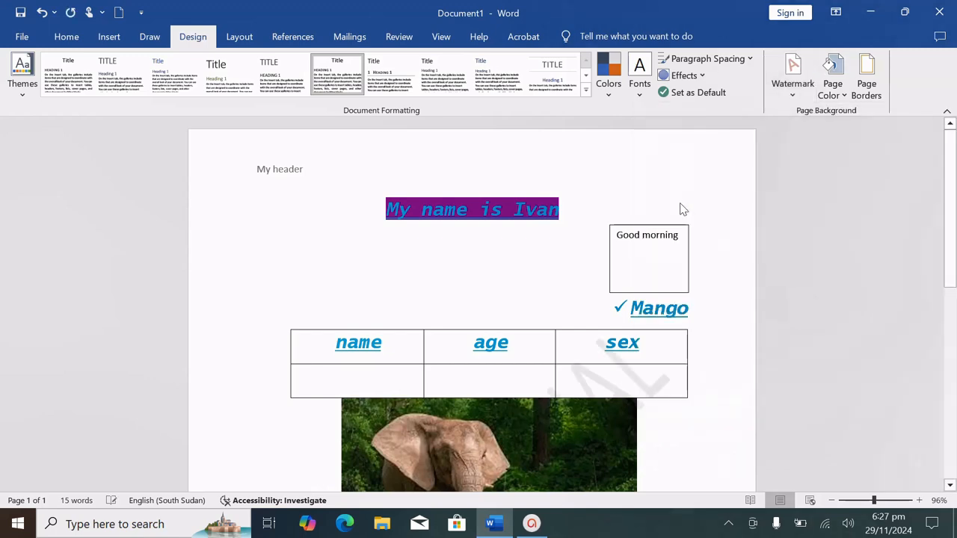
pyautogui.scroll(-5, 686, 307)
pyautogui.scroll(-3, 685, 307)
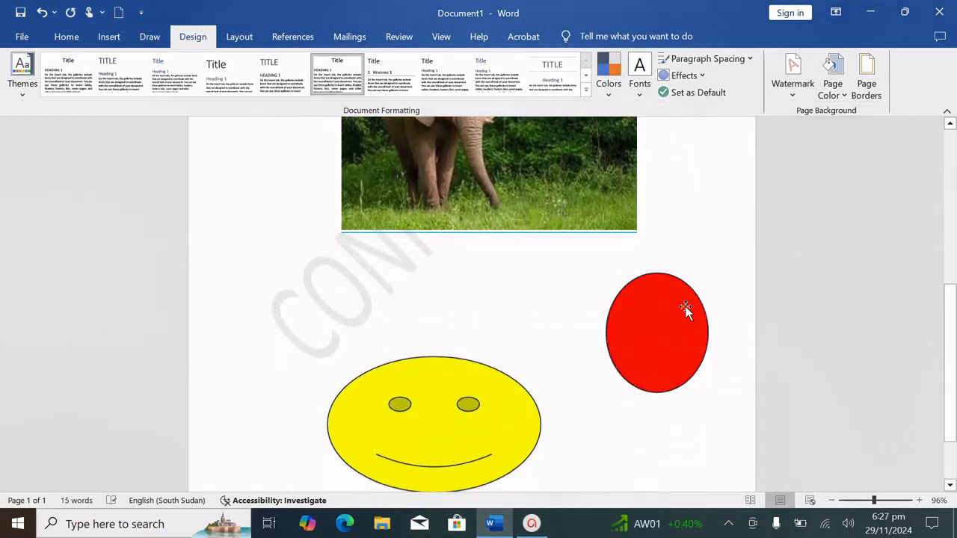
pyautogui.scroll(7, 685, 306)
pyautogui.scroll(3, 687, 306)
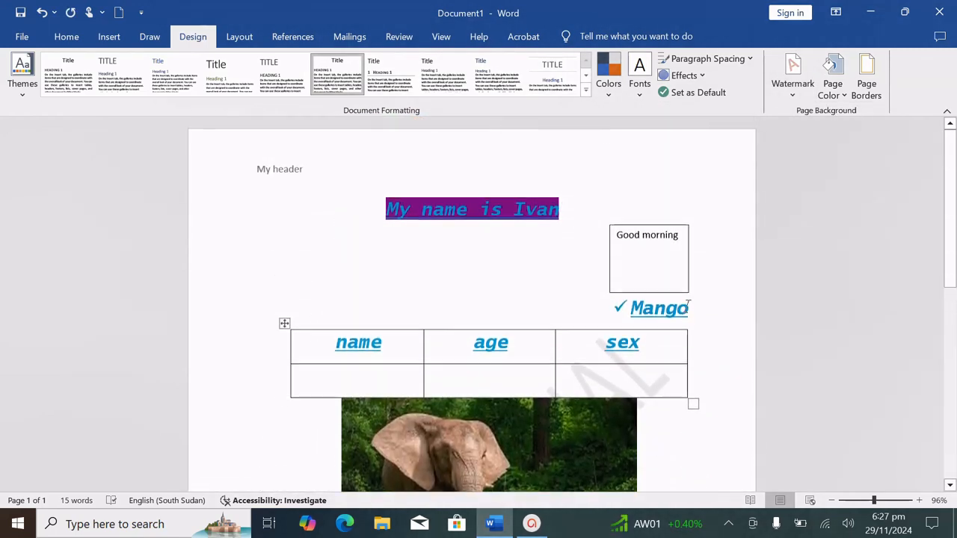
# Replace the watermark with a custom semitransparent, diagonal text watermark showing the person's first name in lowercase.
pyautogui.click(793, 95)
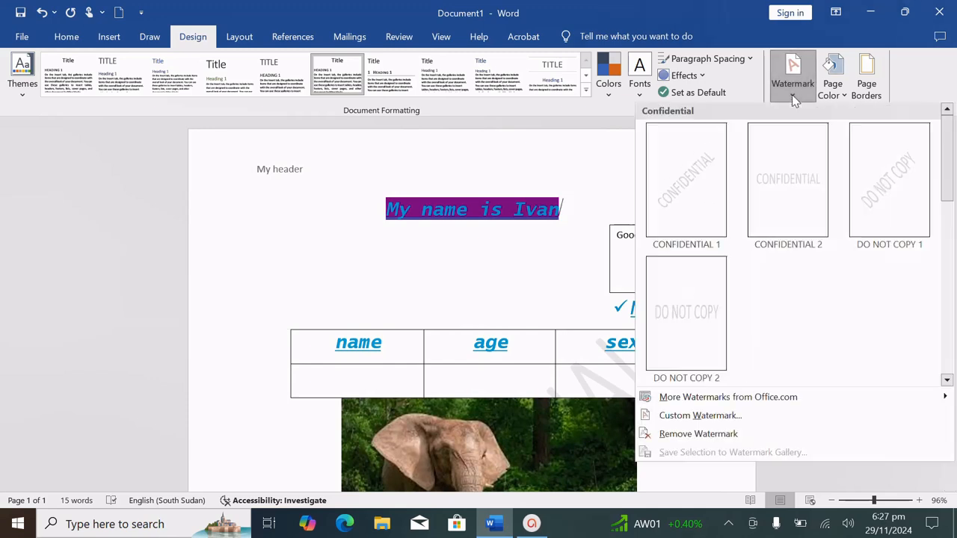
pyautogui.click(703, 420)
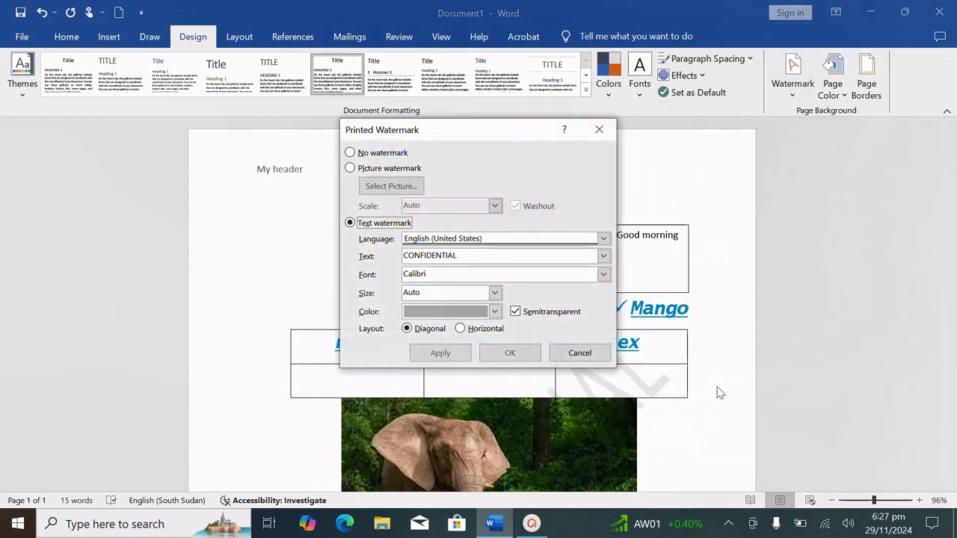
pyautogui.click(350, 169)
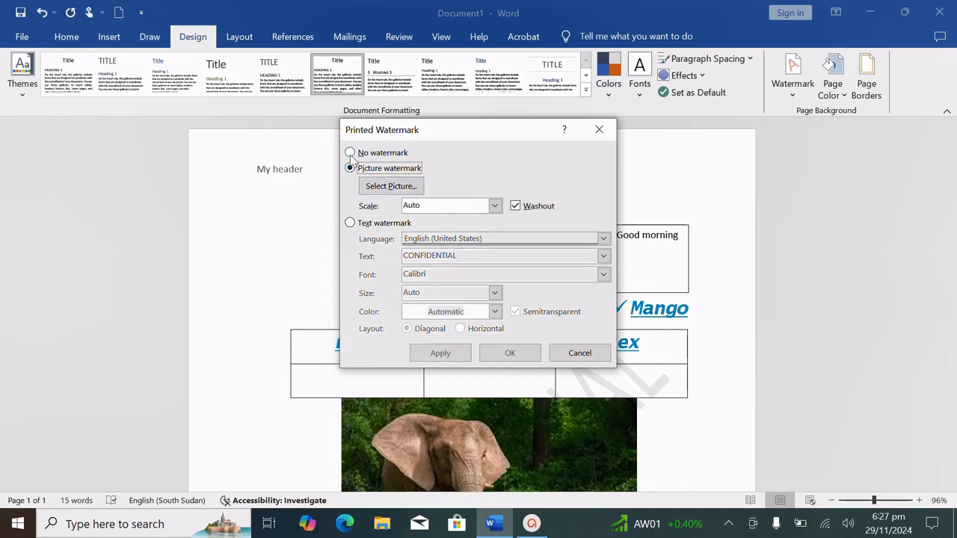
pyautogui.click(349, 224)
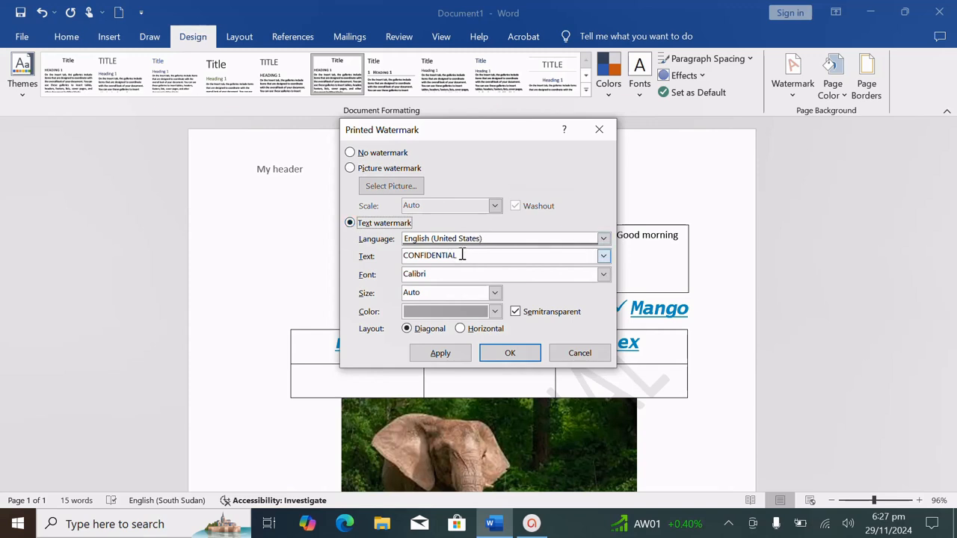
pyautogui.moveTo(457, 254); pyautogui.dragTo(392, 258)
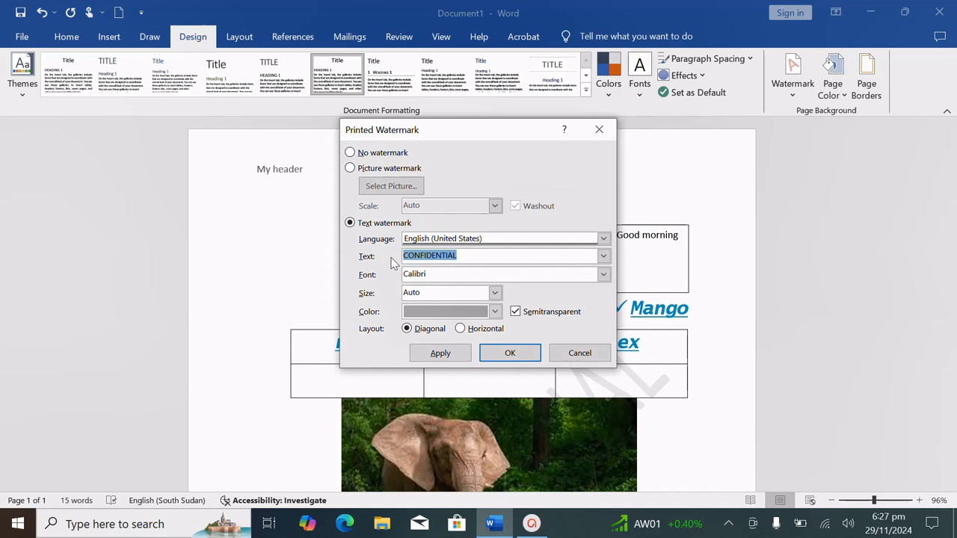
pyautogui.write('ivan')
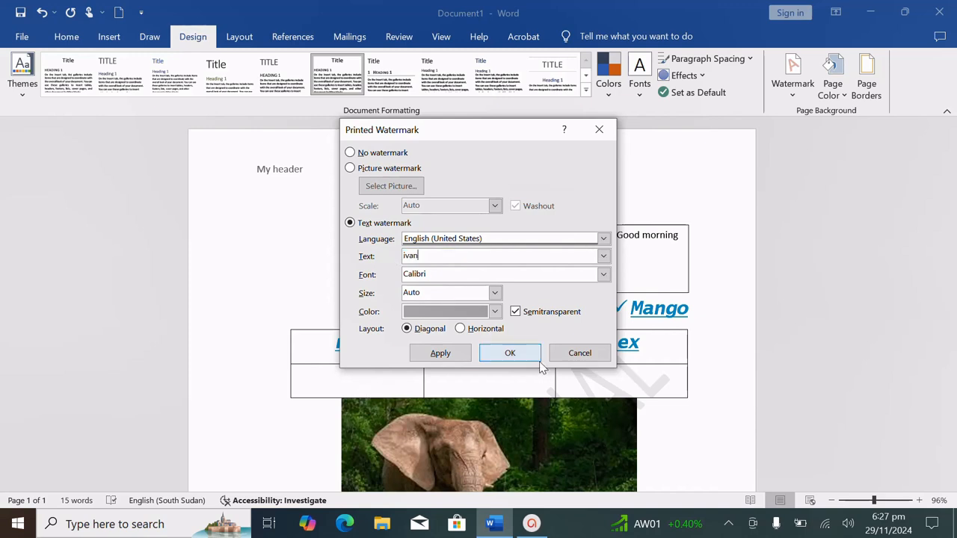
pyautogui.click(509, 353)
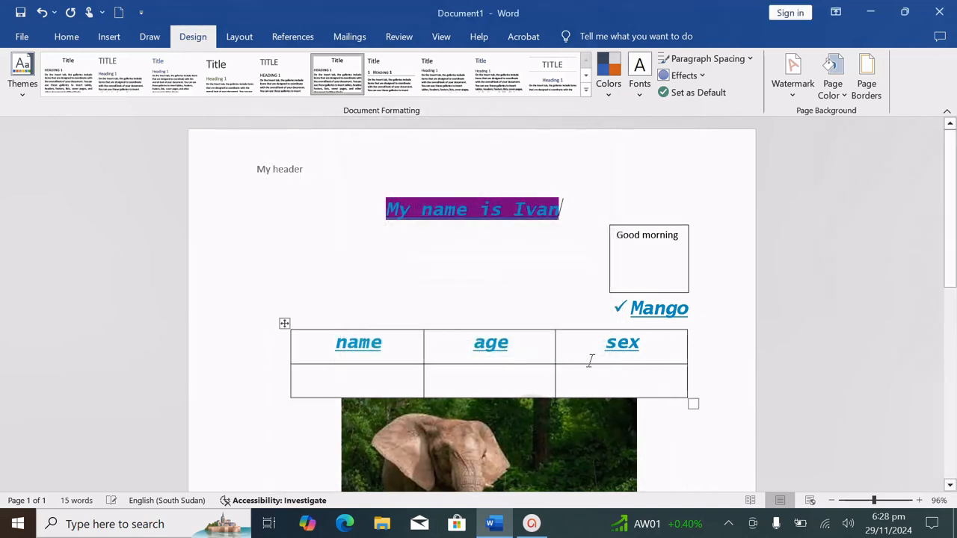
# Shrink the elephant picture to about the width of the table's middle column so it covers less of the watermark.
pyautogui.scroll(-8, 544, 363)
pyautogui.scroll(3, 588, 322)
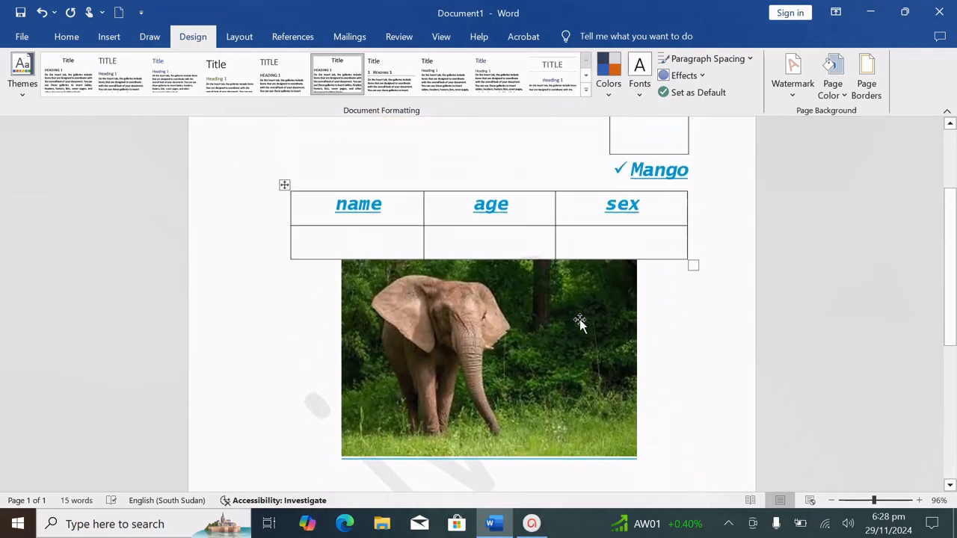
pyautogui.click(568, 327)
pyautogui.moveTo(636, 457); pyautogui.dragTo(406, 346)
pyautogui.scroll(-2, 613, 410)
pyautogui.scroll(3, 614, 407)
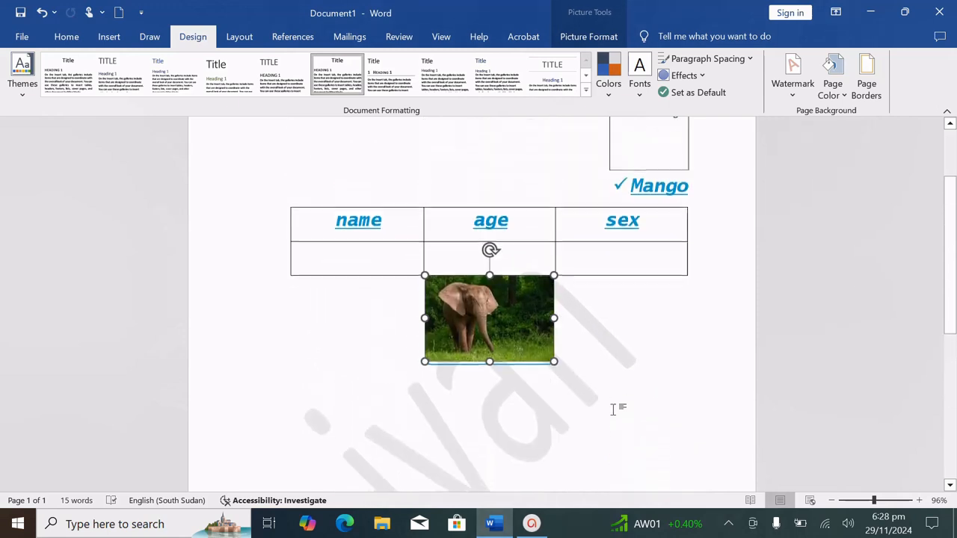
pyautogui.scroll(-1, 616, 406)
pyautogui.scroll(4, 598, 397)
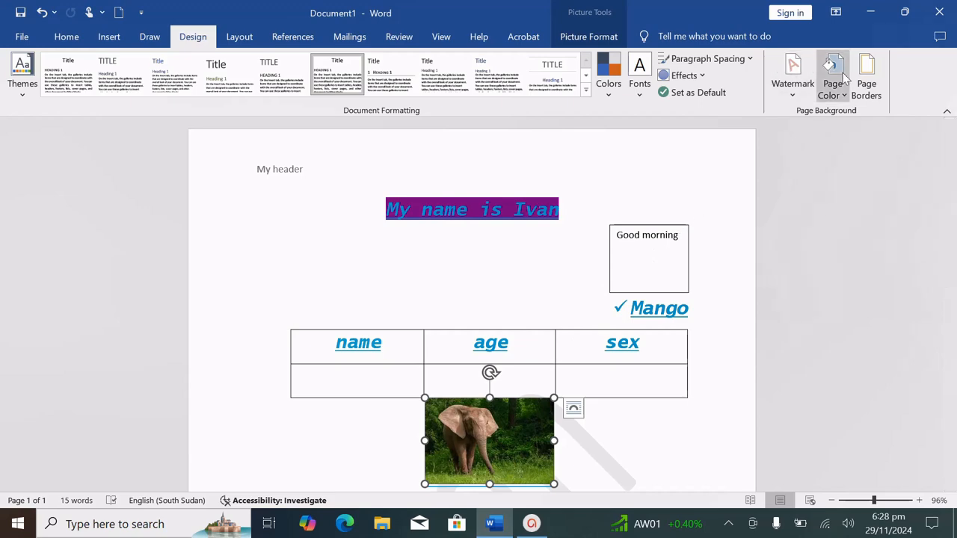
# Set the page color to the light gold theme shade and check the whole page.
pyautogui.click(865, 84)
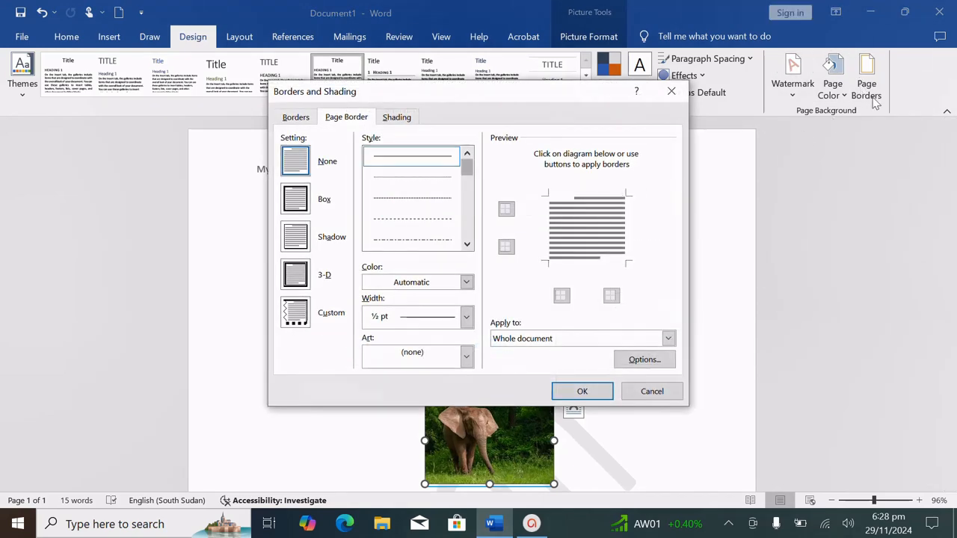
pyautogui.click(671, 91)
pyautogui.click(844, 91)
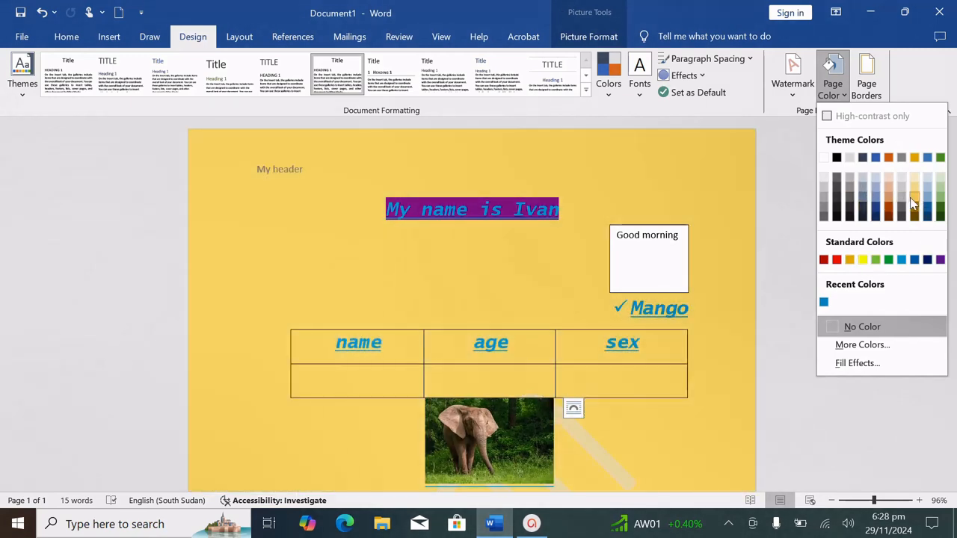
pyautogui.click(914, 204)
pyautogui.click(761, 241)
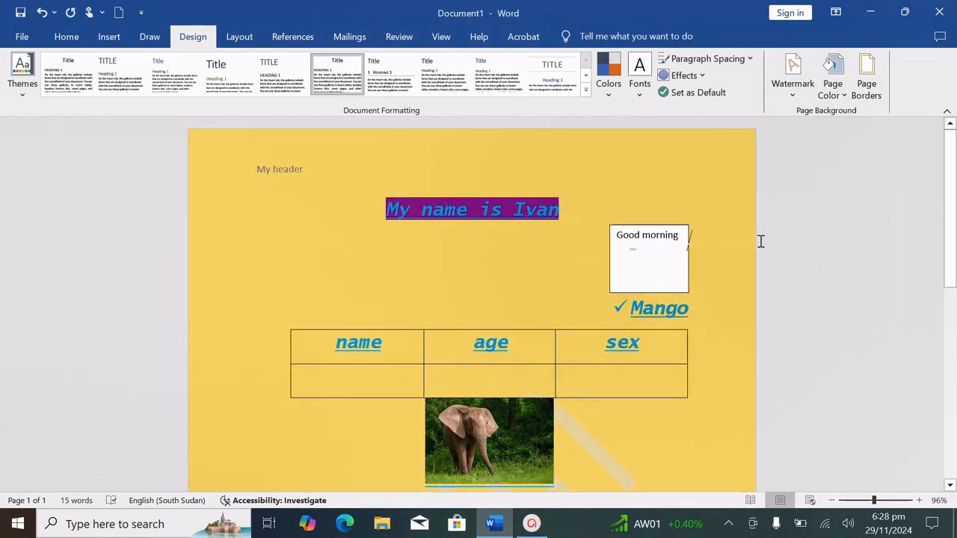
pyautogui.scroll(-10, 731, 244)
pyautogui.scroll(10, 731, 244)
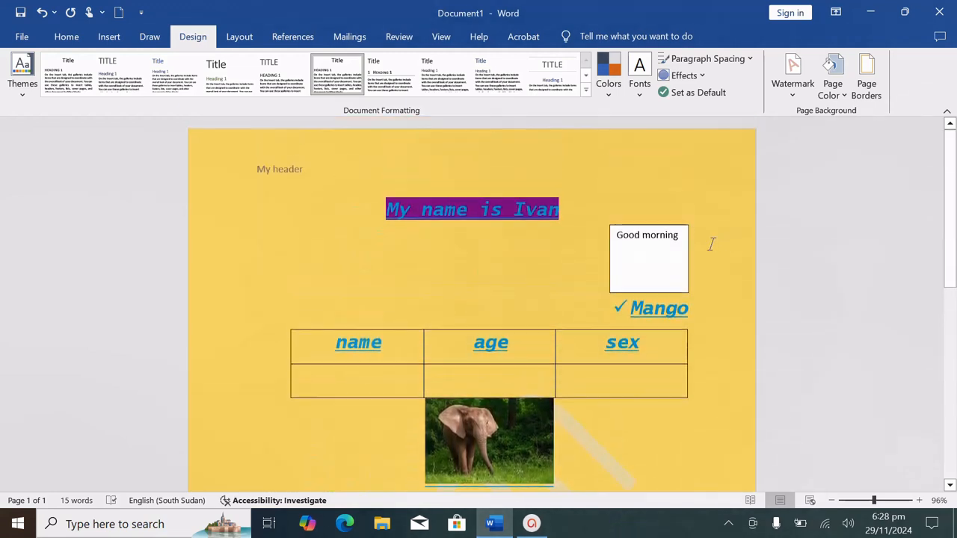
# Add a ½ pt solid box border around the pages of the whole document.
pyautogui.click(870, 87)
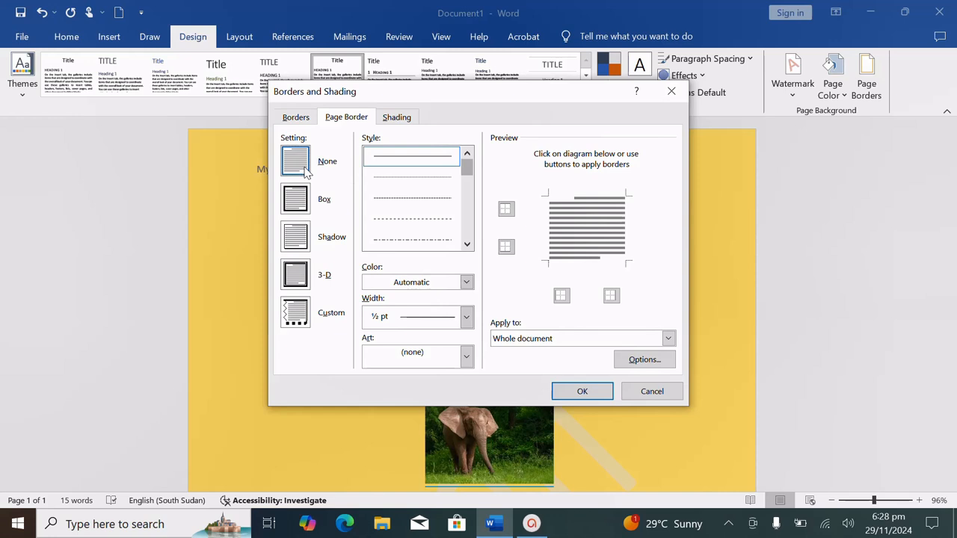
pyautogui.click(297, 208)
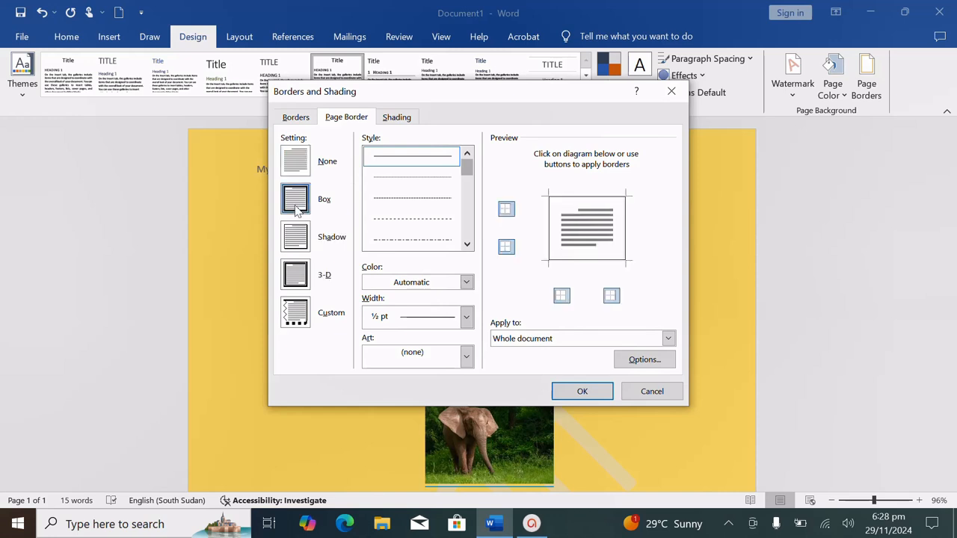
pyautogui.click(572, 390)
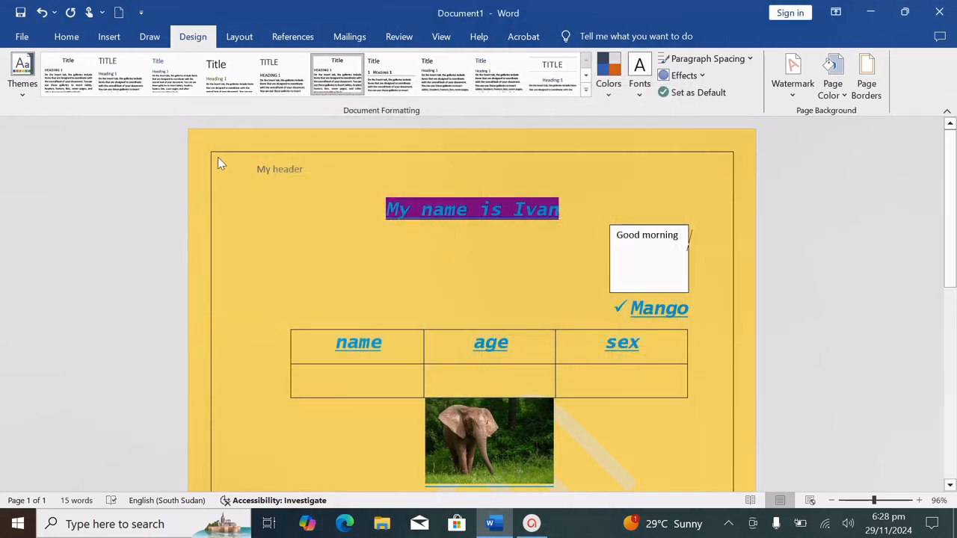
pyautogui.scroll(-10, 656, 400)
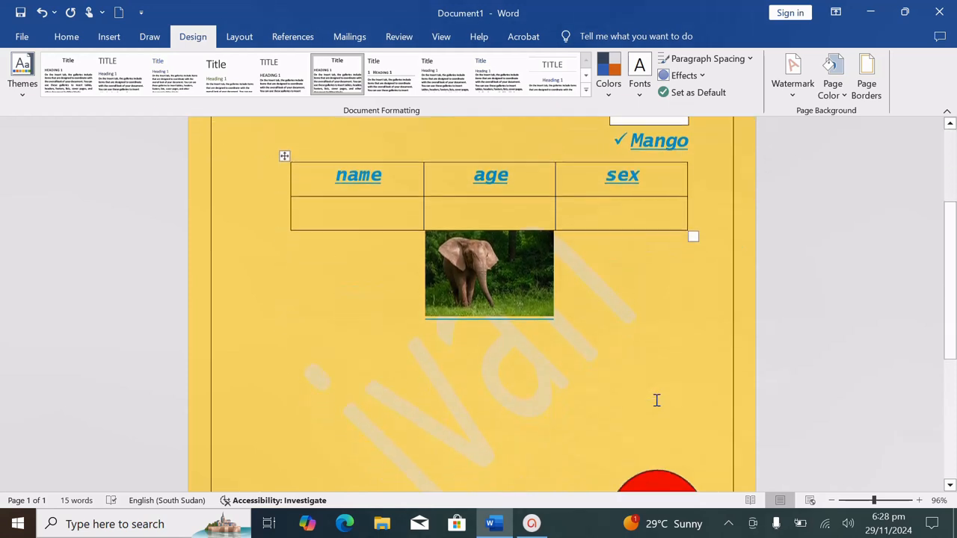
pyautogui.scroll(10, 657, 400)
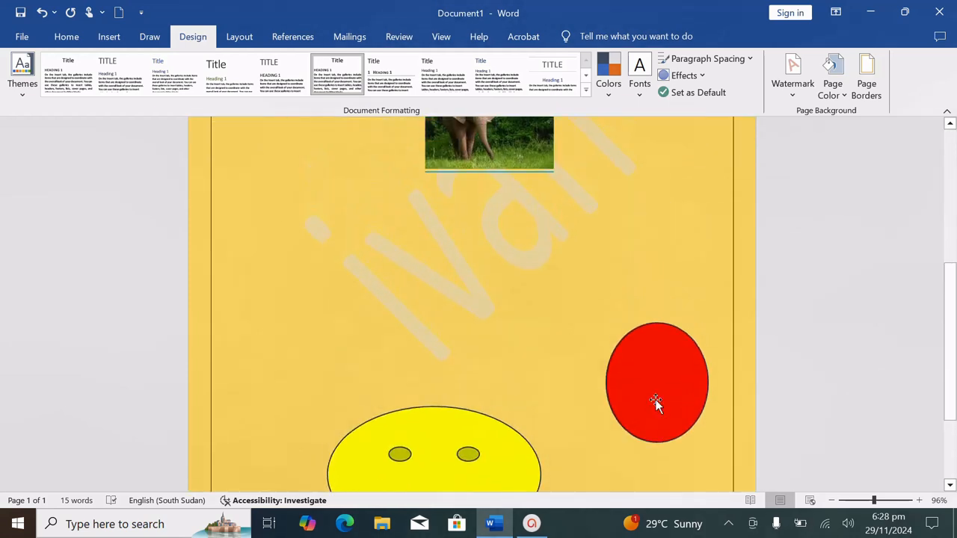
pyautogui.scroll(1, 656, 400)
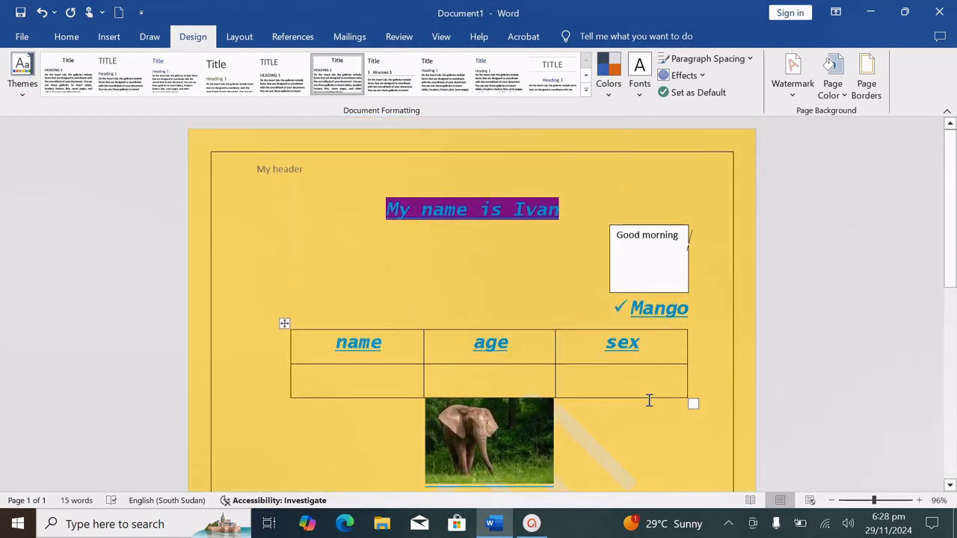
# Change the page border to the red apple art for the whole document and check it down the page.
pyautogui.click(865, 82)
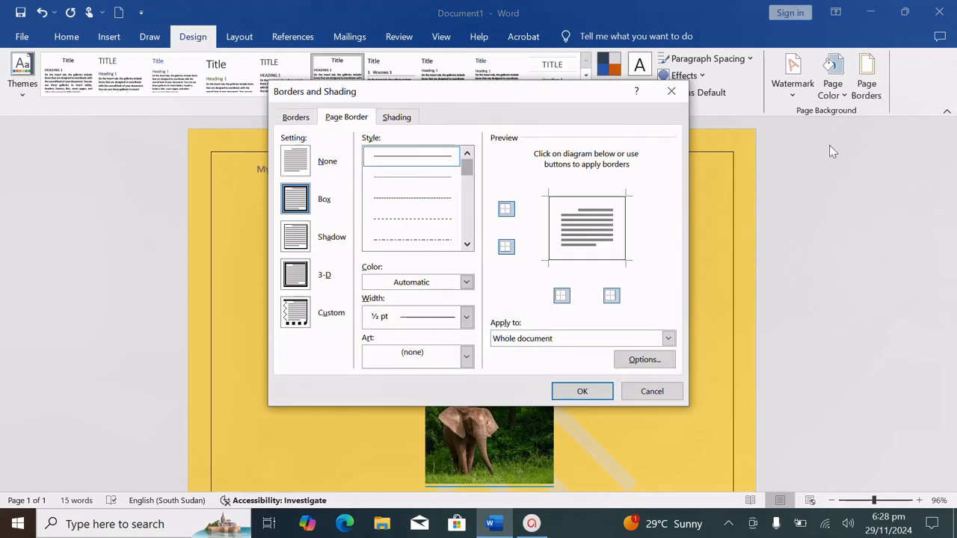
pyautogui.click(469, 362)
pyautogui.scroll(-3, 432, 415)
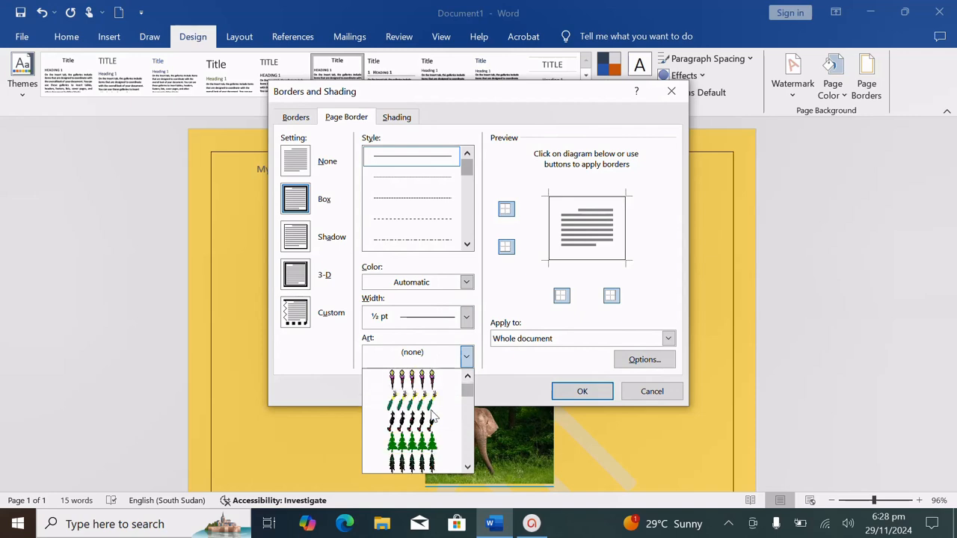
pyautogui.scroll(5, 432, 415)
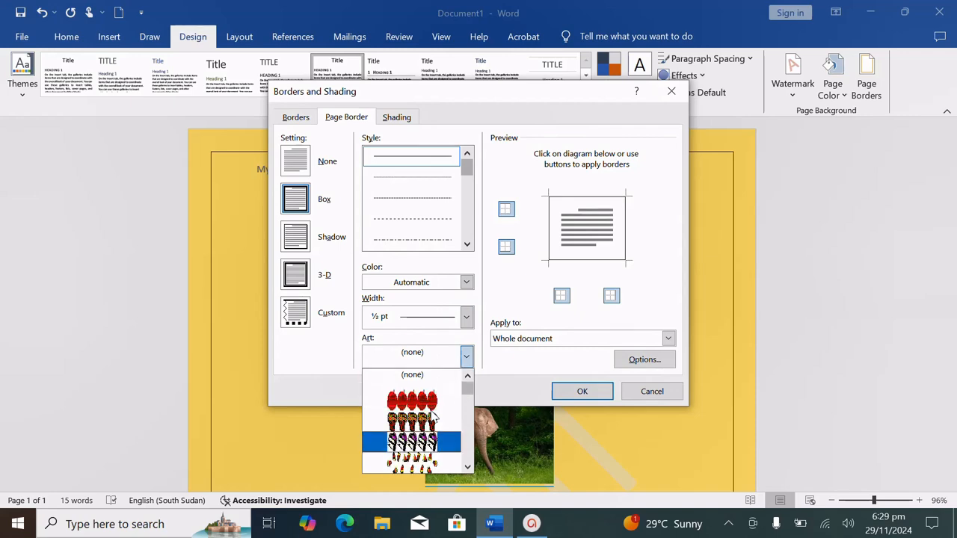
pyautogui.click(410, 399)
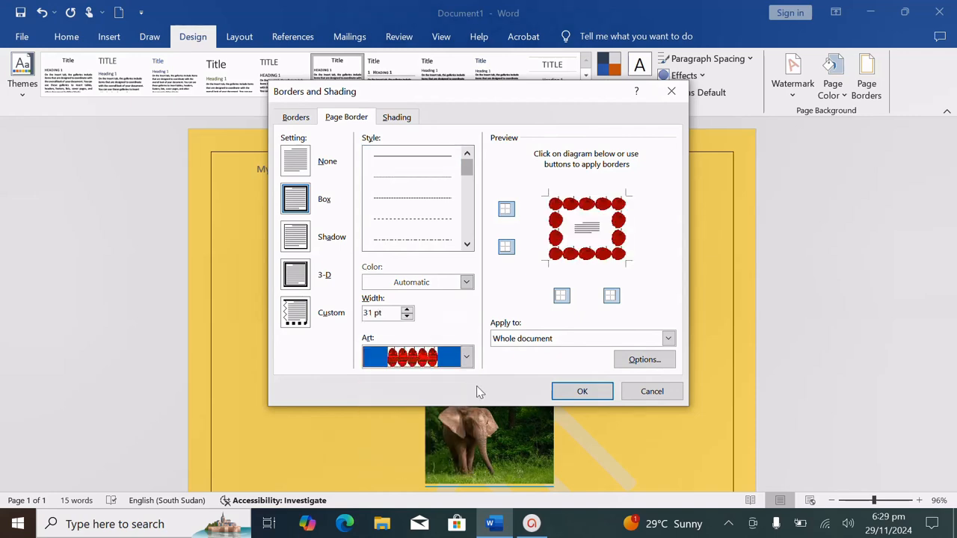
pyautogui.click(582, 389)
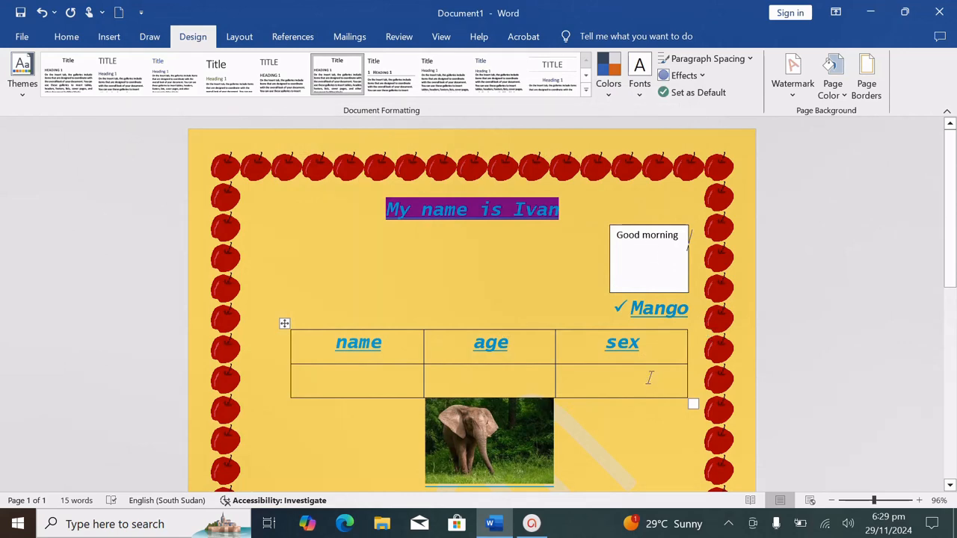
pyautogui.scroll(-10, 639, 234)
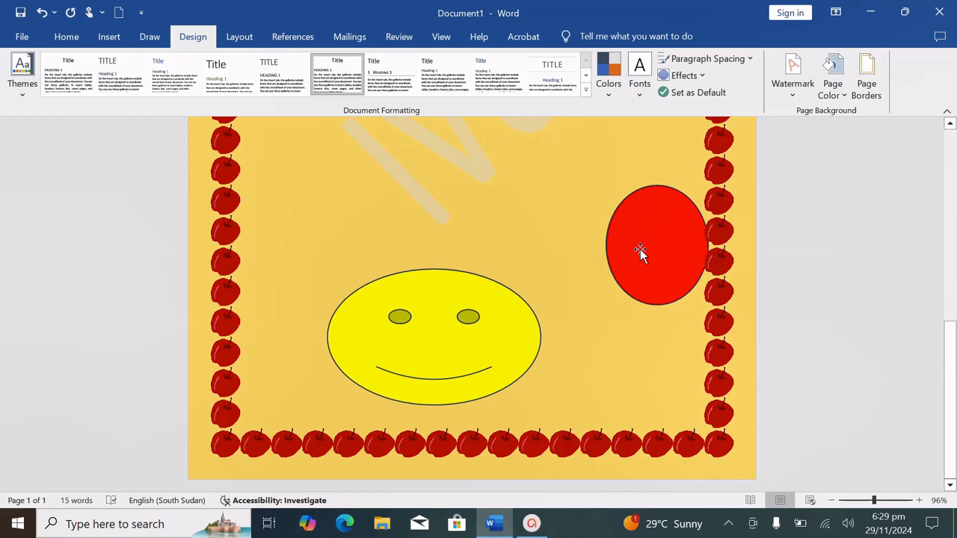
# Change the page orientation of the apple-bordered document to landscape.
pyautogui.scroll(10, 640, 249)
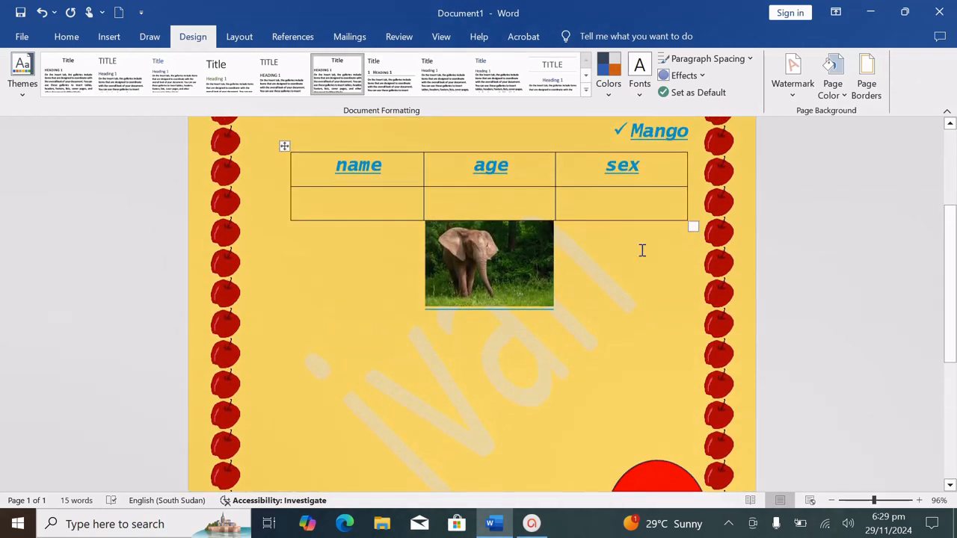
pyautogui.scroll(1, 641, 251)
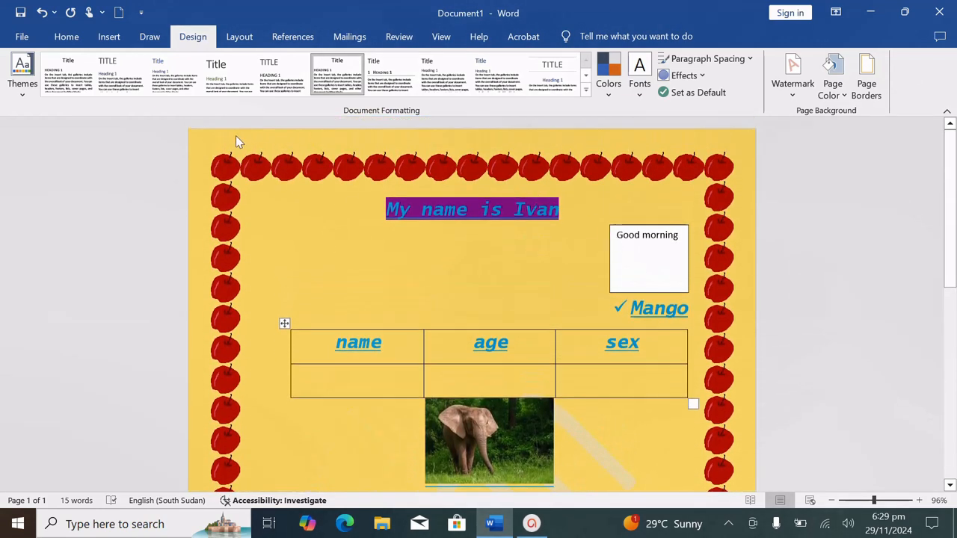
pyautogui.click(240, 37)
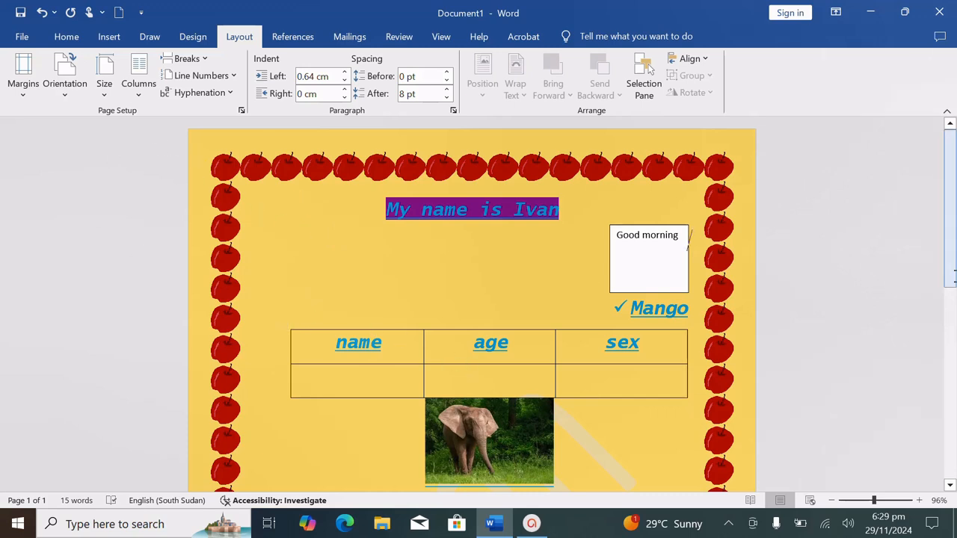
pyautogui.click(865, 501)
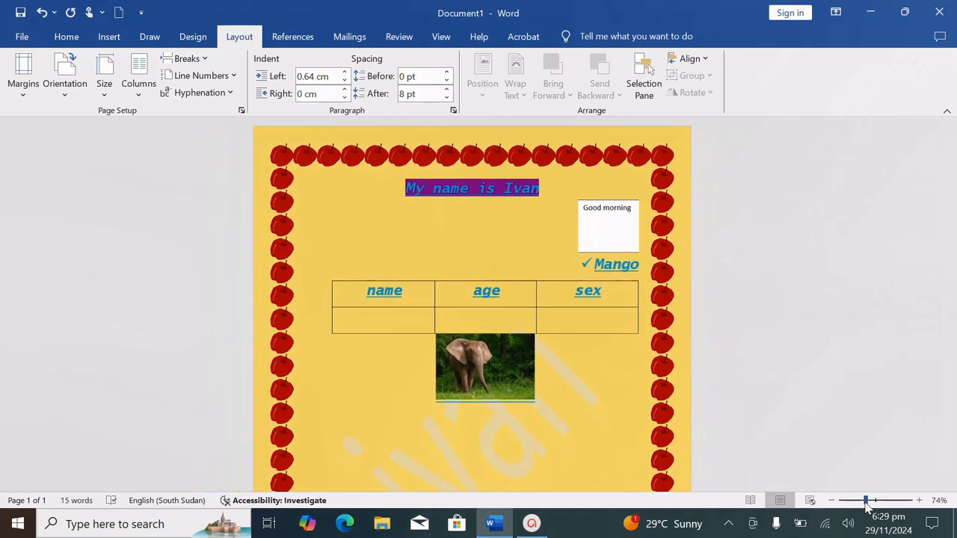
pyautogui.click(860, 501)
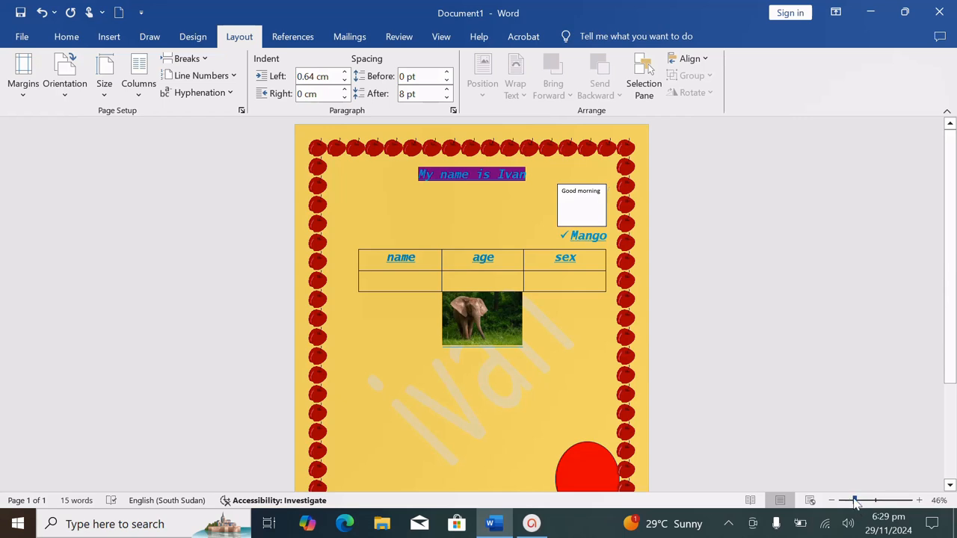
pyautogui.moveTo(858, 502); pyautogui.dragTo(849, 501)
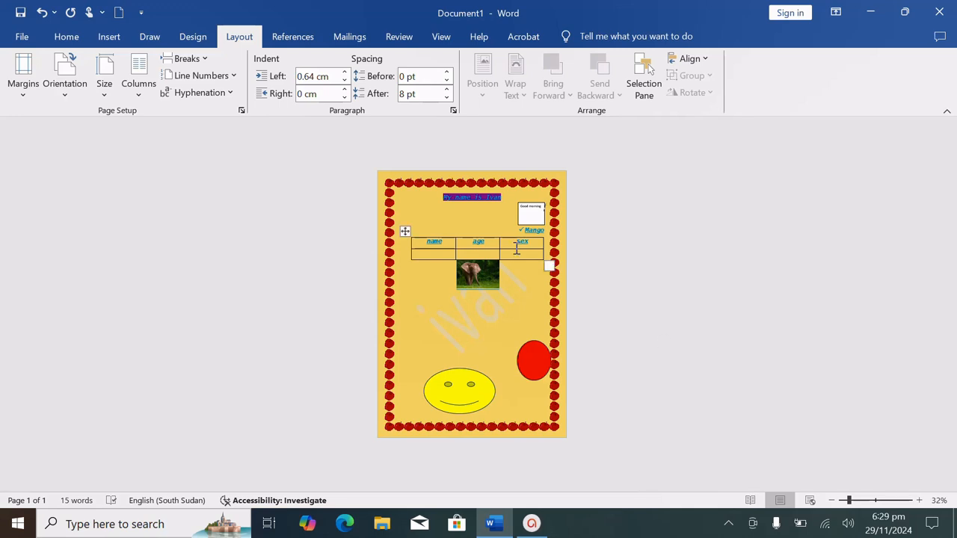
pyautogui.click(67, 97)
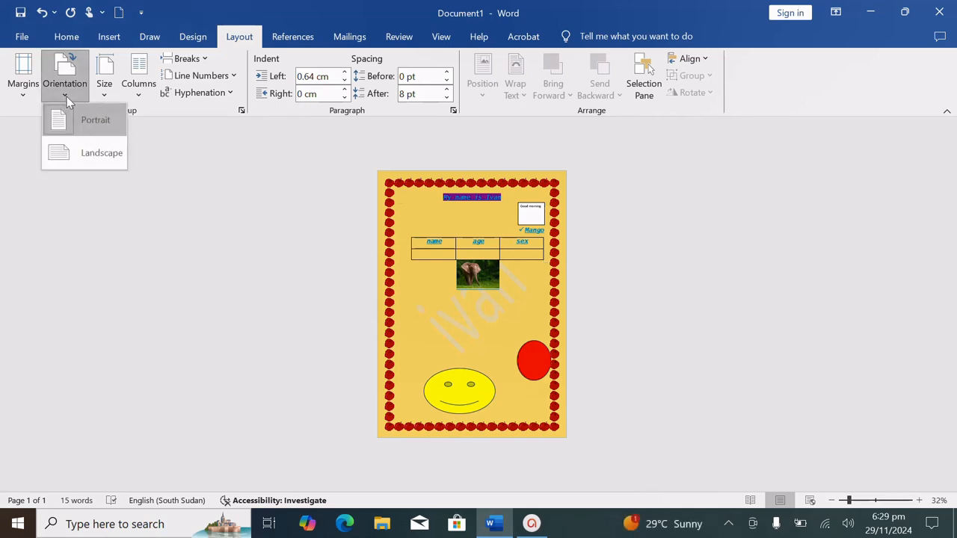
pyautogui.click(118, 156)
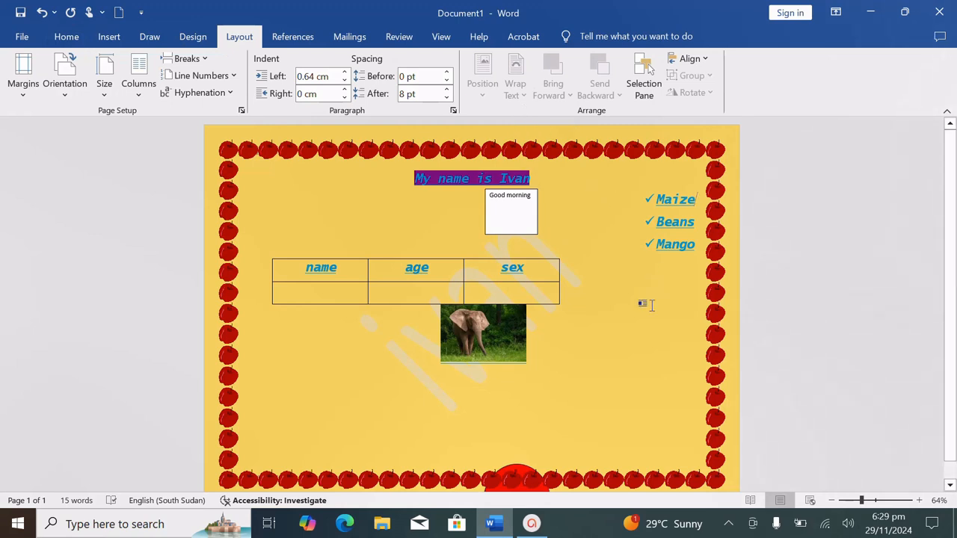
pyautogui.click(305, 45)
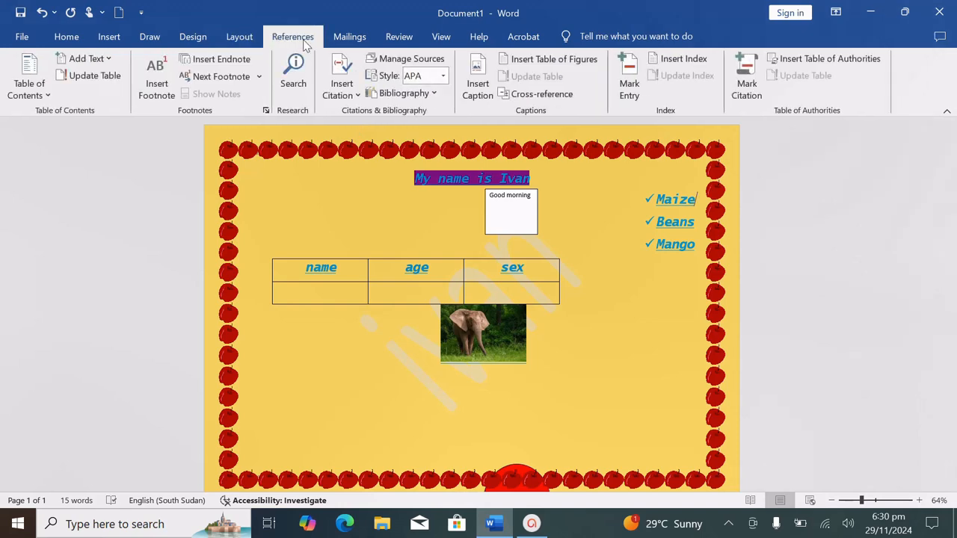
pyautogui.click(345, 38)
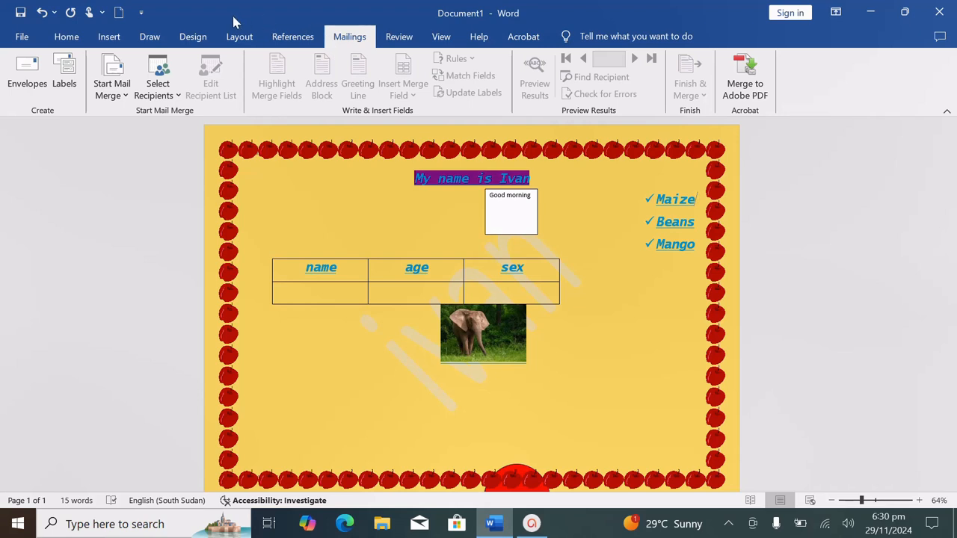
pyautogui.click(82, 40)
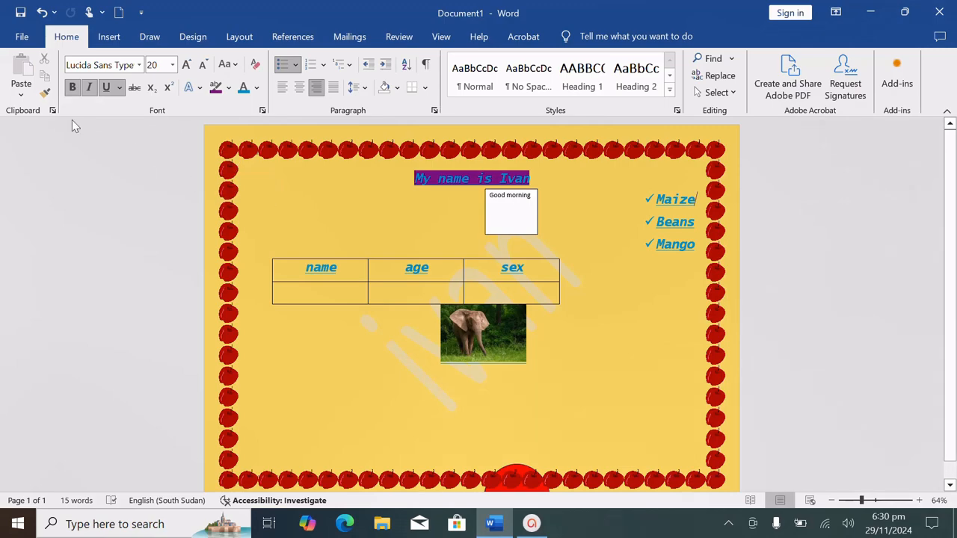
# Start saving the document as a new file in the Desktop folder and enter "my doc" as the file name.
pyautogui.click(22, 36)
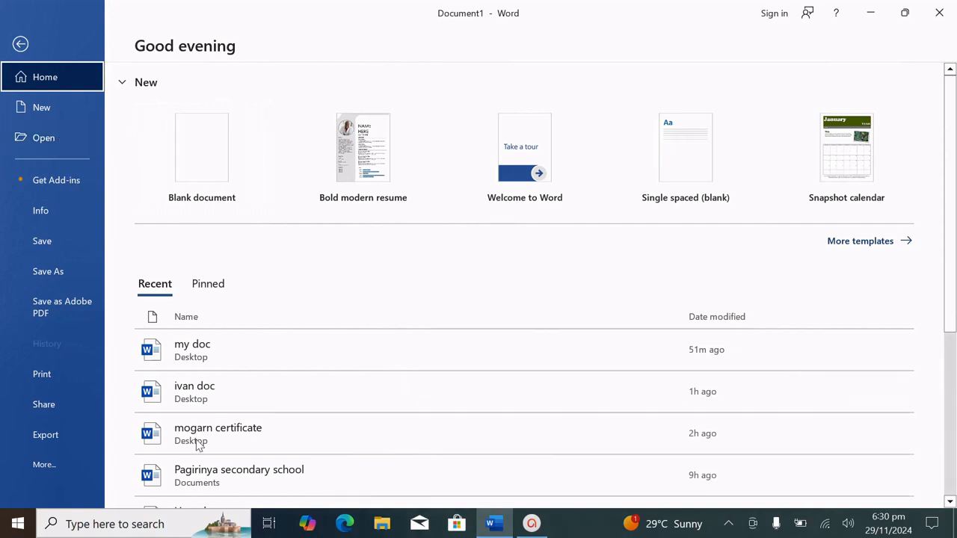
pyautogui.scroll(-5, 228, 415)
pyautogui.scroll(5, 229, 414)
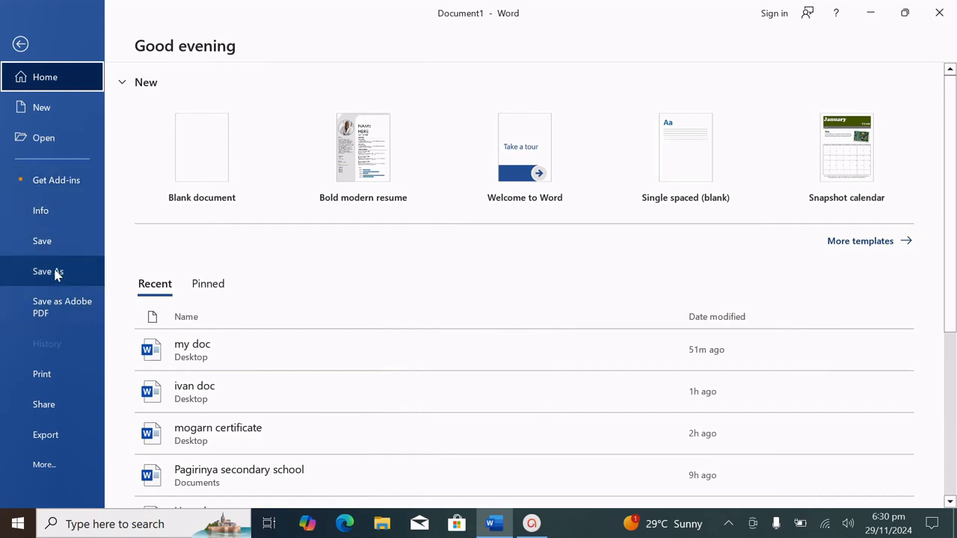
pyautogui.click(57, 273)
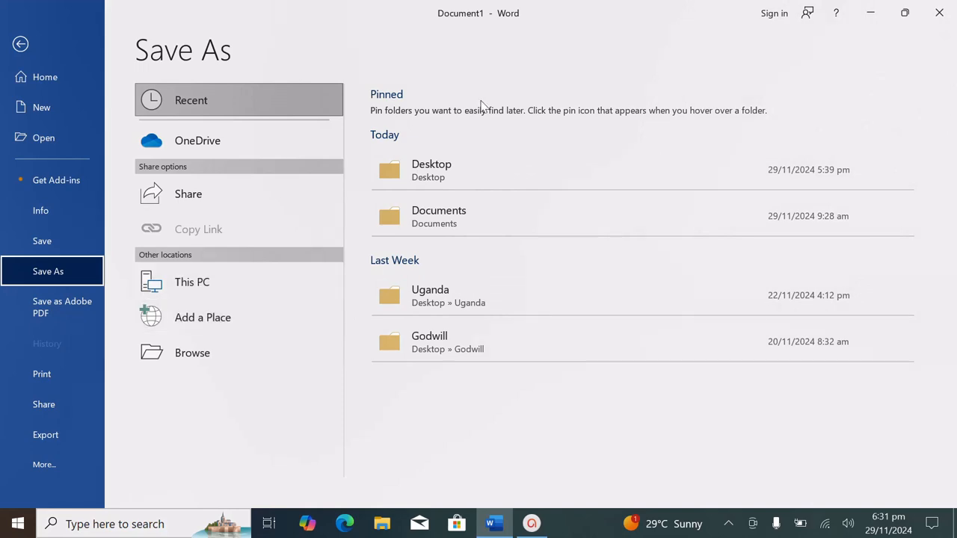
pyautogui.click(458, 162)
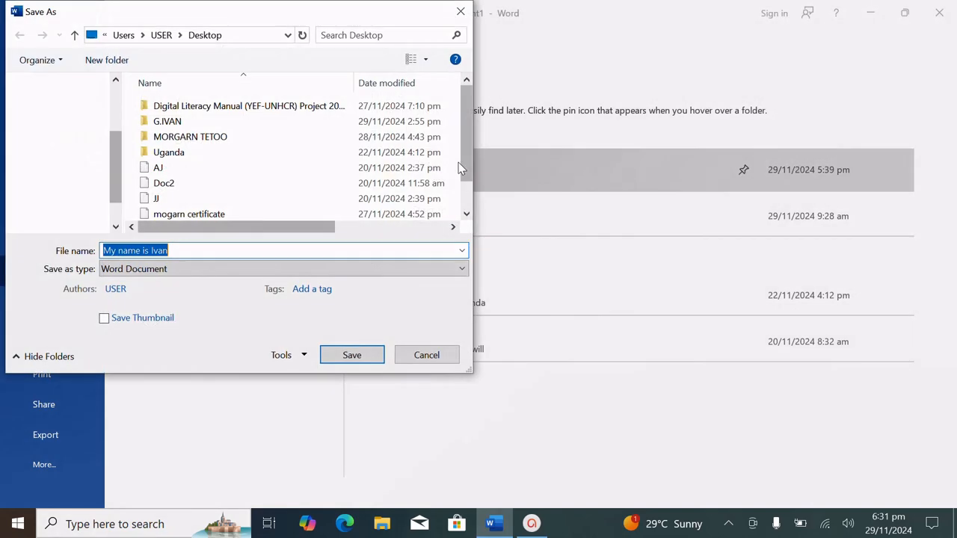
pyautogui.click(455, 167)
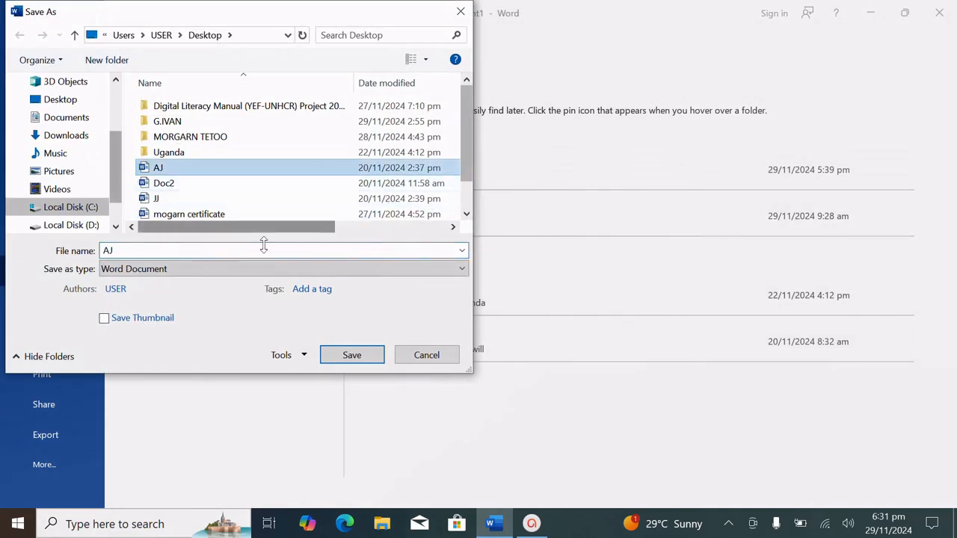
pyautogui.click(129, 251)
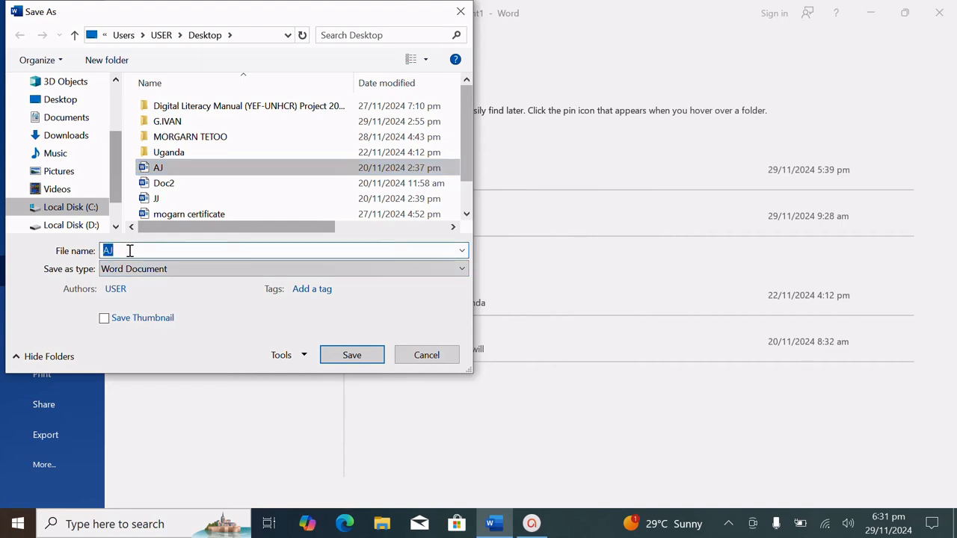
pyautogui.write('my d')
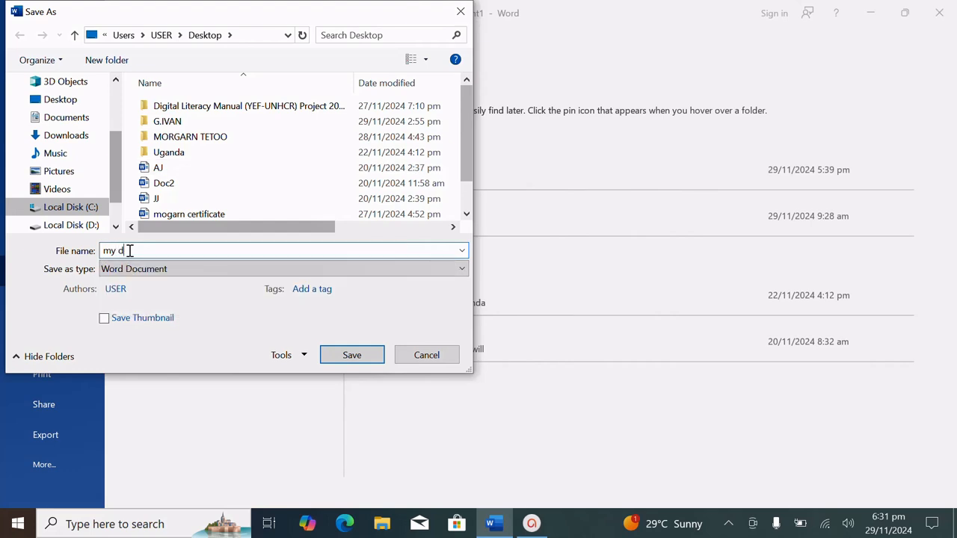
pyautogui.write('oc')
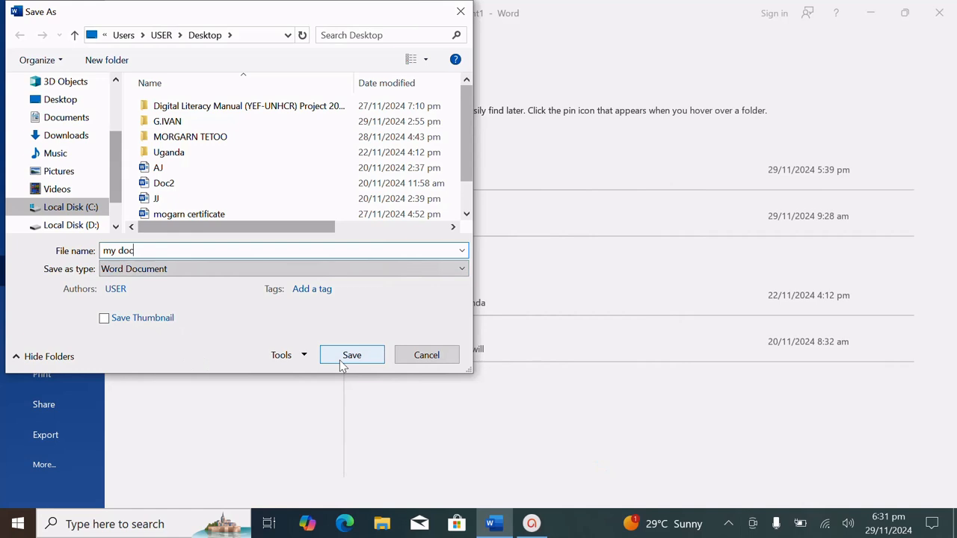
# Look through the file types available for saving, such as PDF, and keep Word Document selected.
pyautogui.click(463, 270)
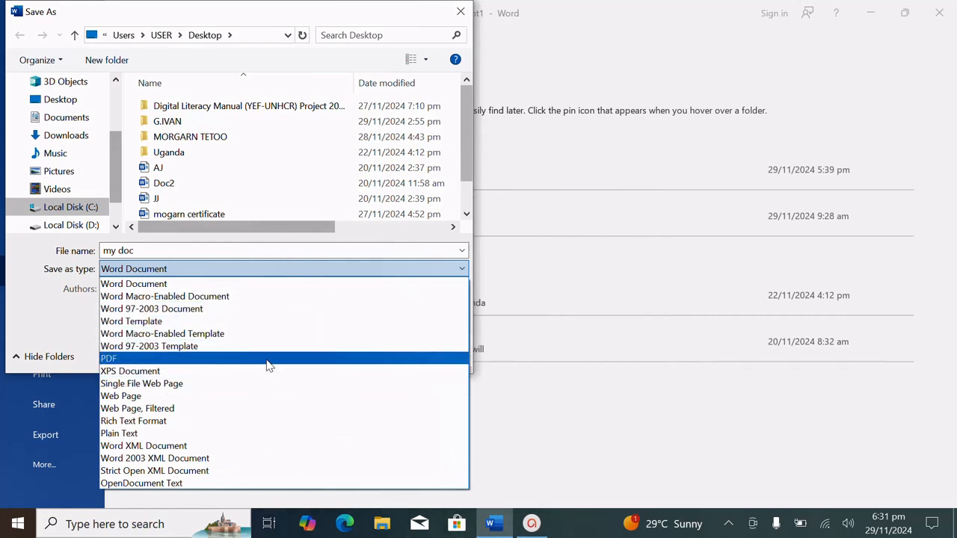
pyautogui.click(328, 270)
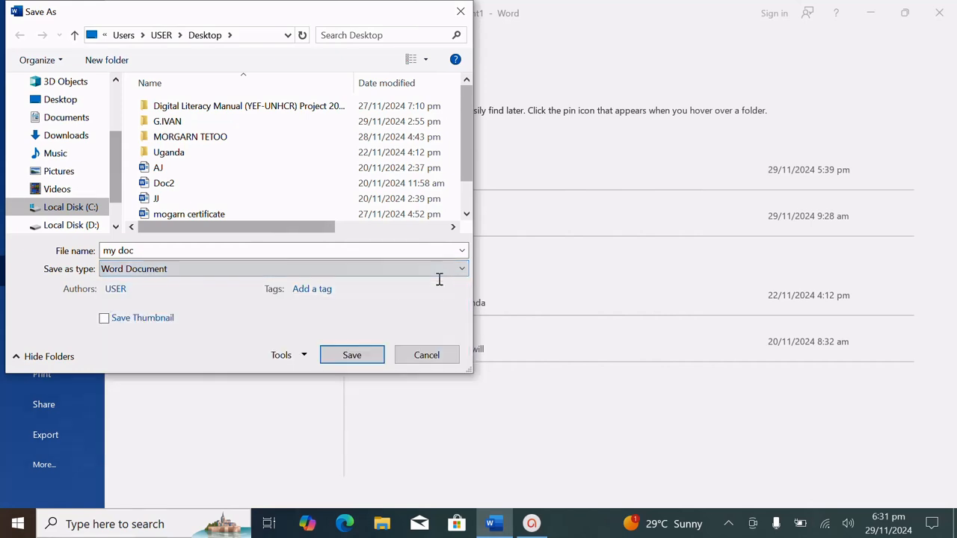
pyautogui.click(461, 271)
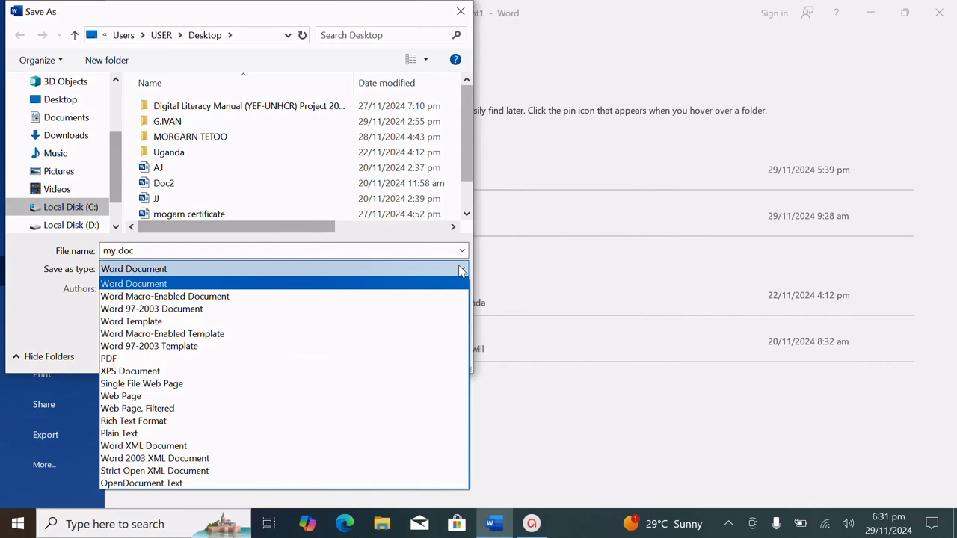
pyautogui.click(420, 269)
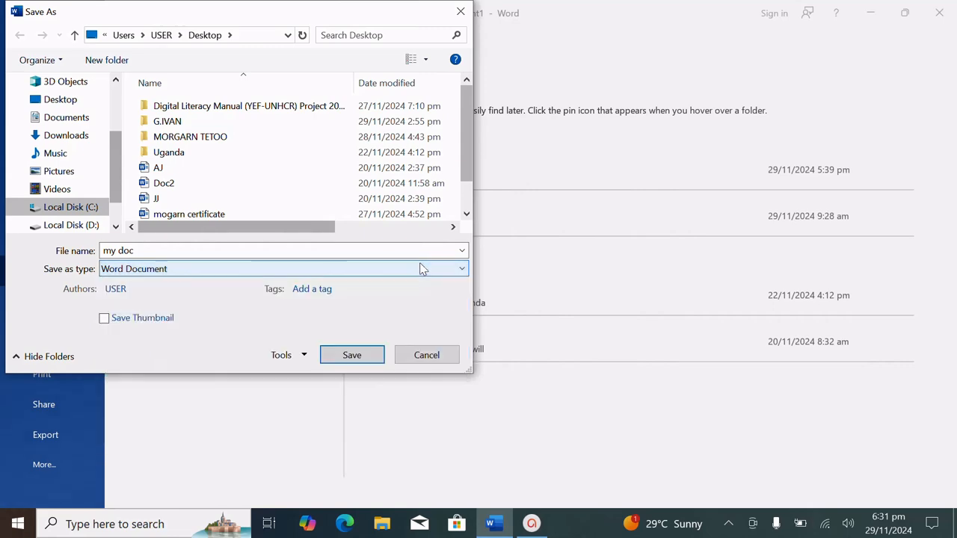